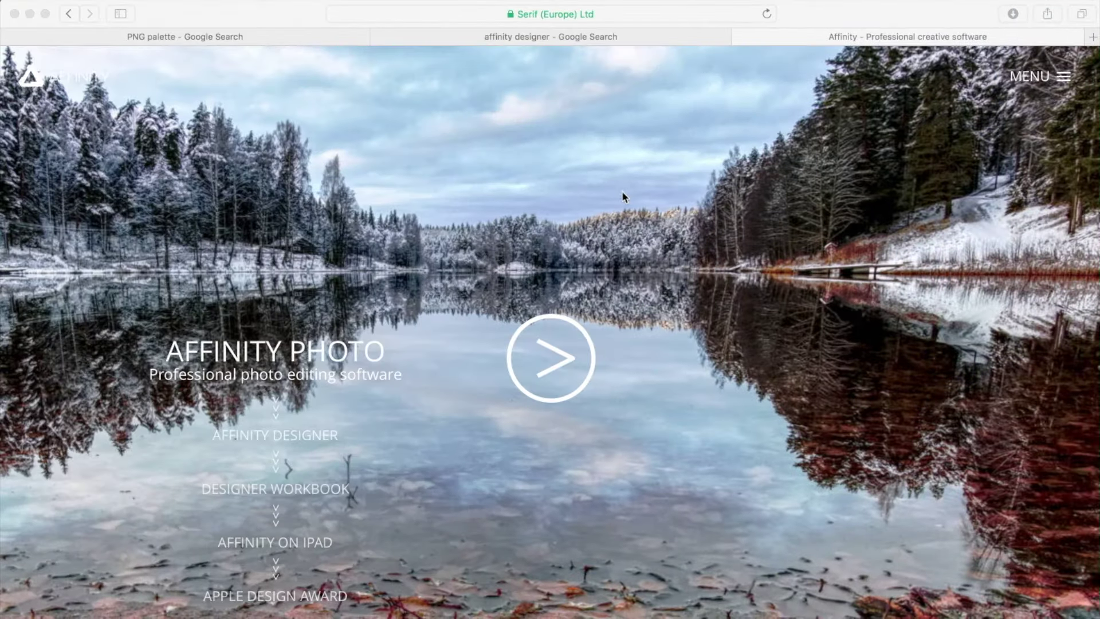
scroll(623, 196, down, 3)
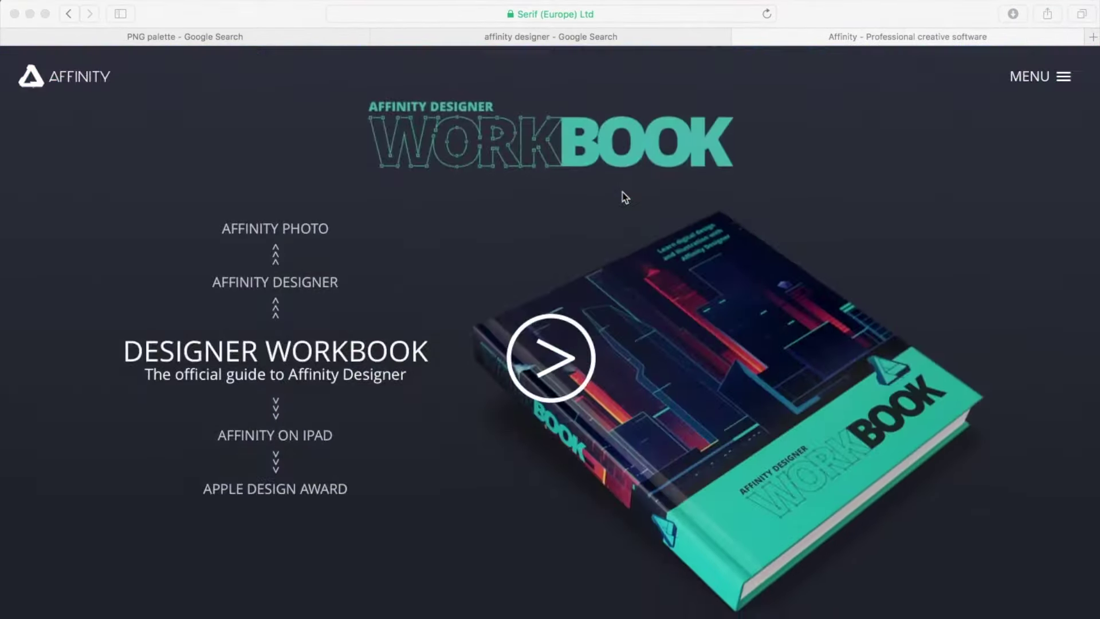
scroll(623, 197, down, 2)
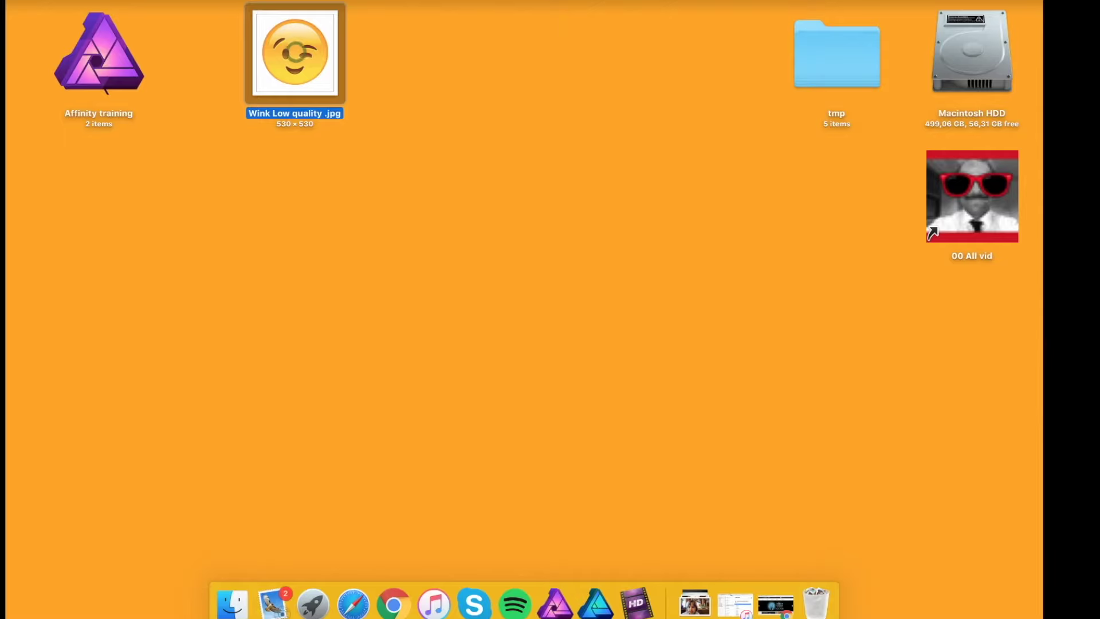
Step: Preview the Wink Low quality .jpg image and examine its eyes, brows and mouth up close
key(space)
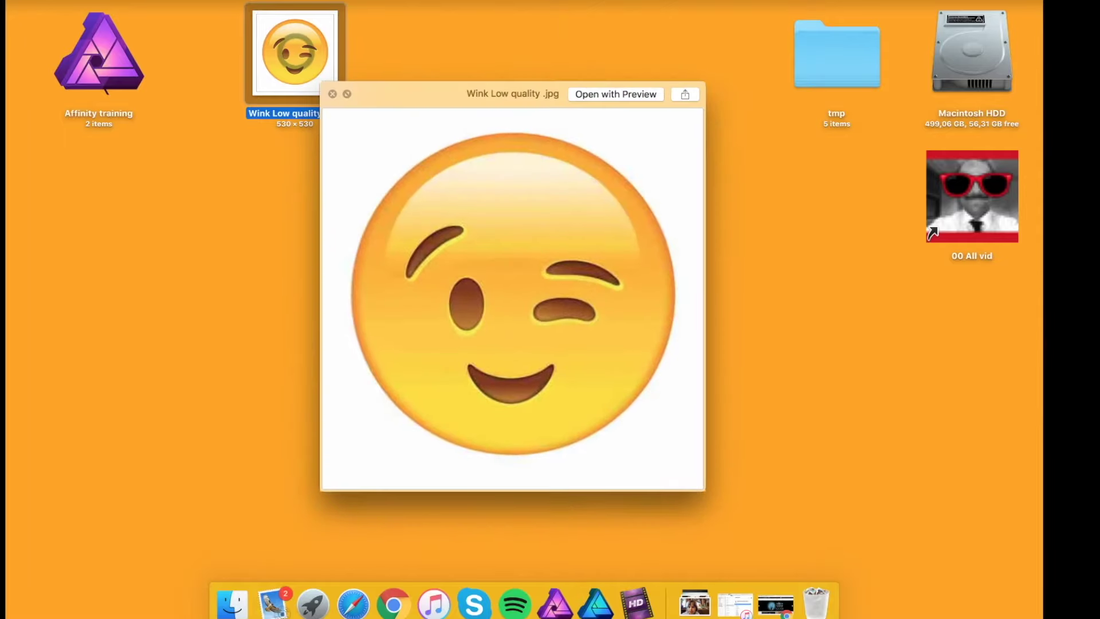
scroll(512, 298, up, 5)
scroll(513, 298, down, 3)
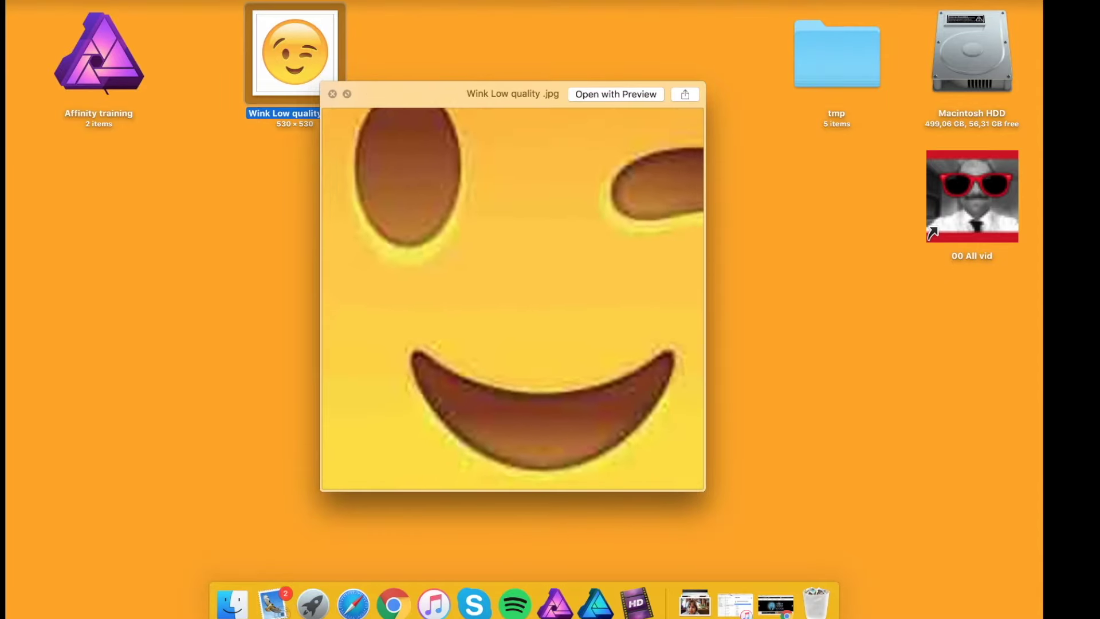
scroll(512, 298, left, 2)
scroll(513, 298, right, 3)
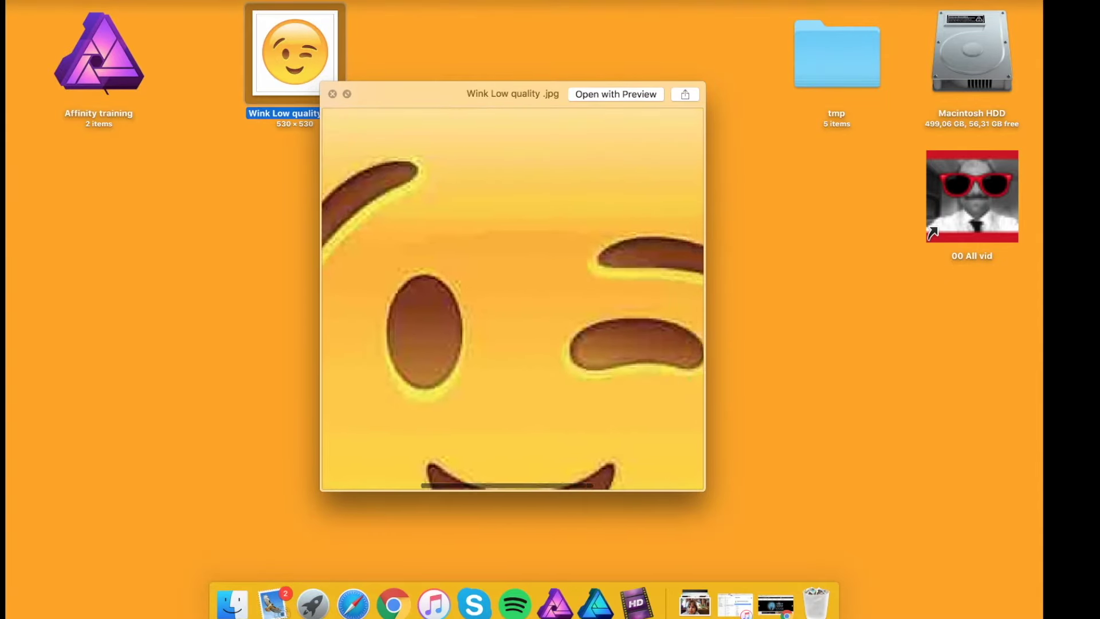
key(space)
Step: Switch to Affinity Designer, dismiss the welcome screen and open the Wink Low quality .jpg image
click(596, 603)
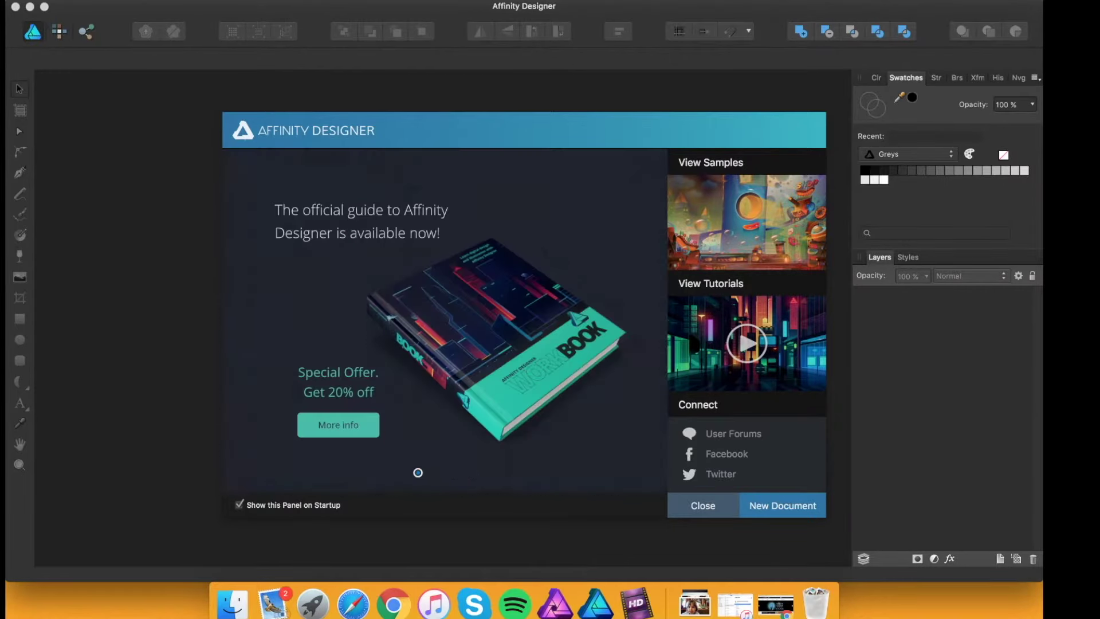
click(687, 500)
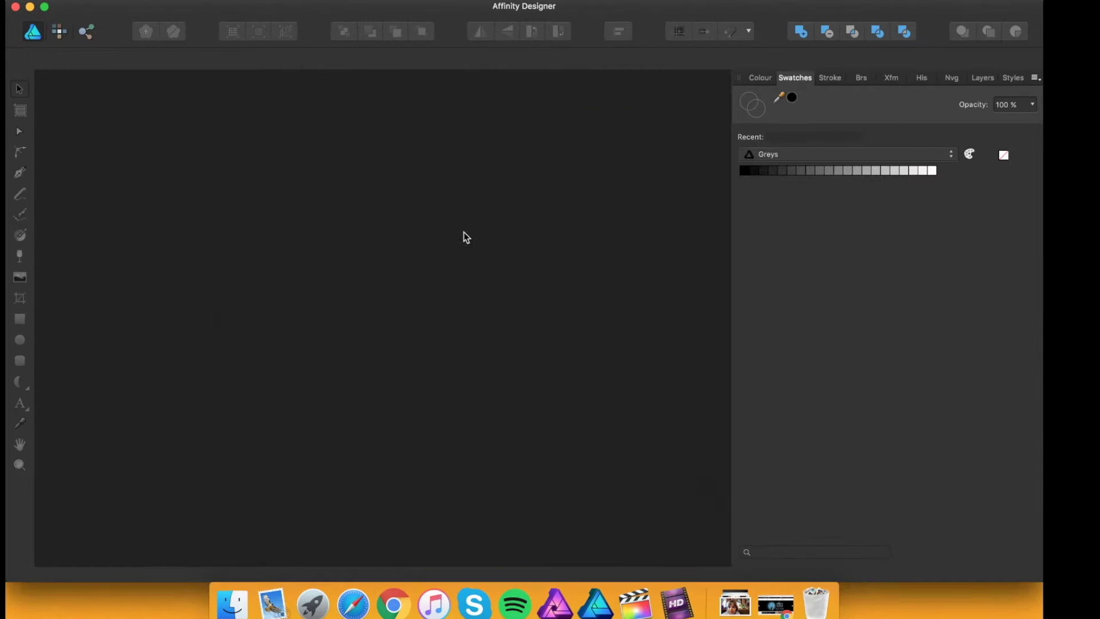
click(147, 0)
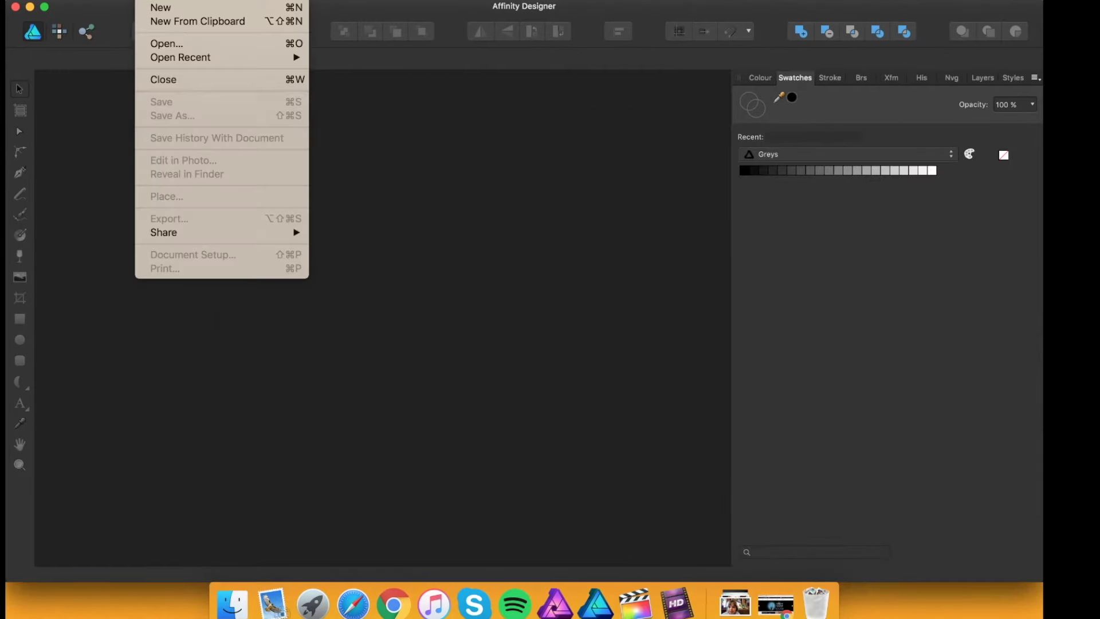
click(150, 44)
click(452, 167)
click(754, 348)
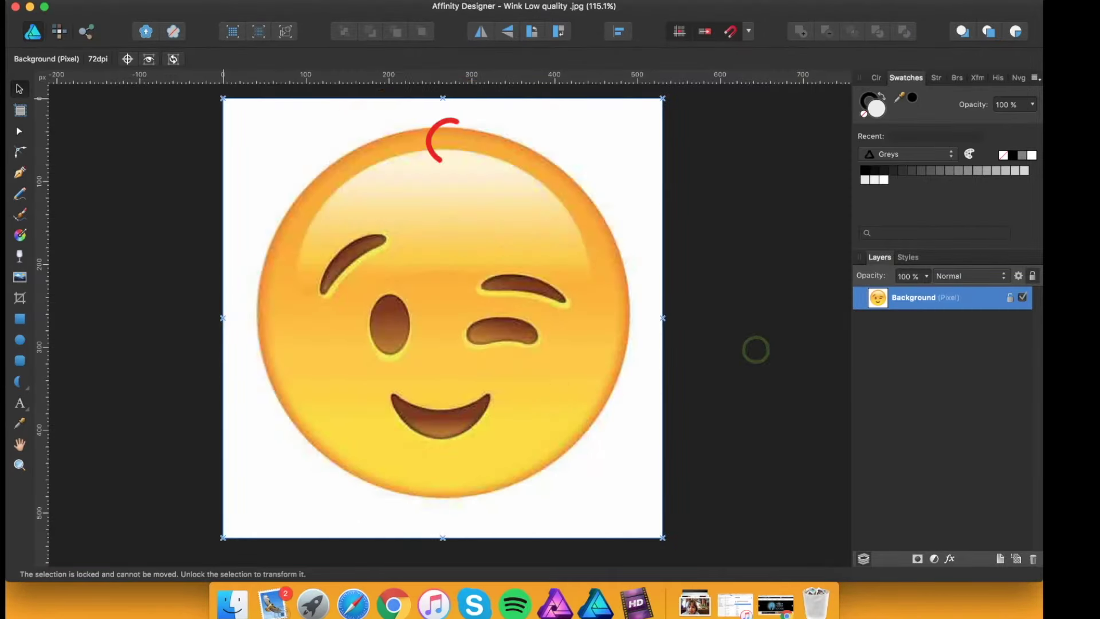
Step: Add a document palette and name it Wink Palette
click(1036, 78)
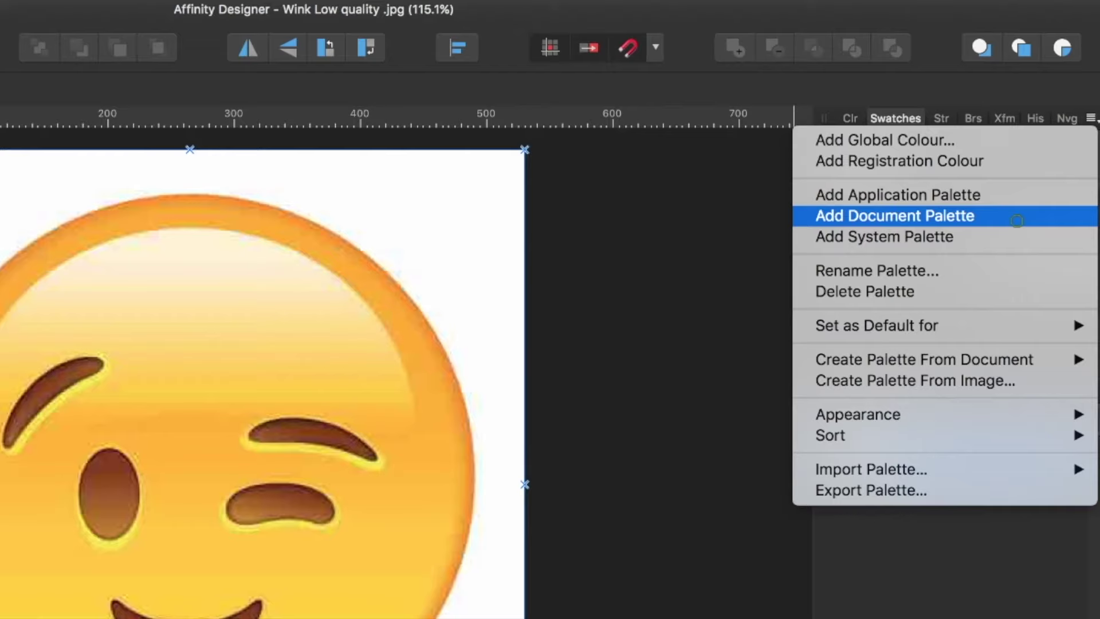
click(1017, 221)
click(1090, 117)
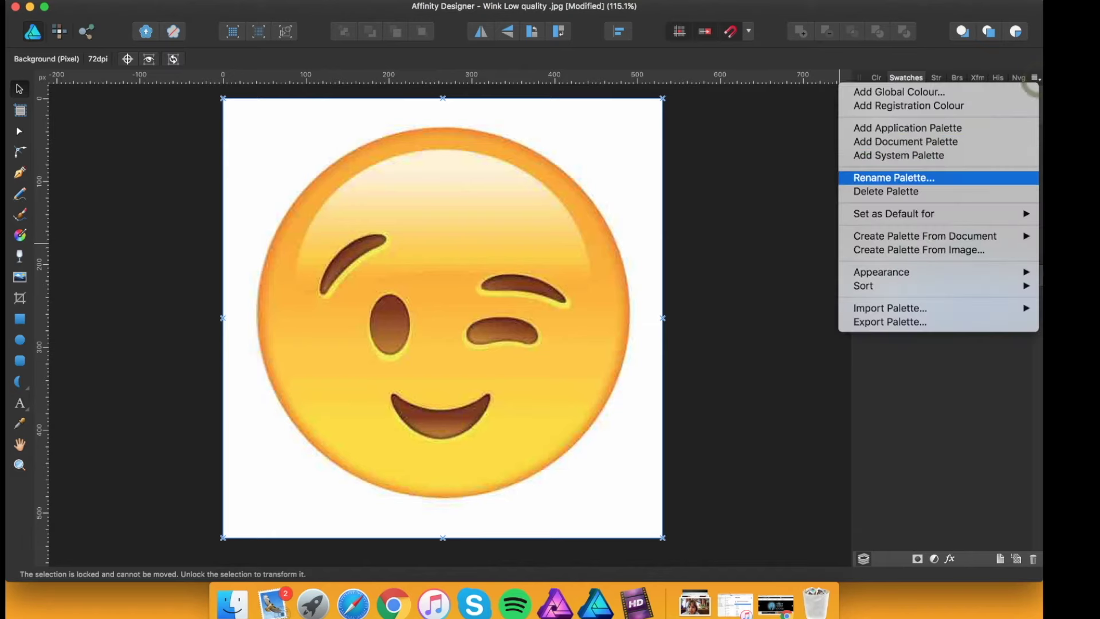
click(971, 177)
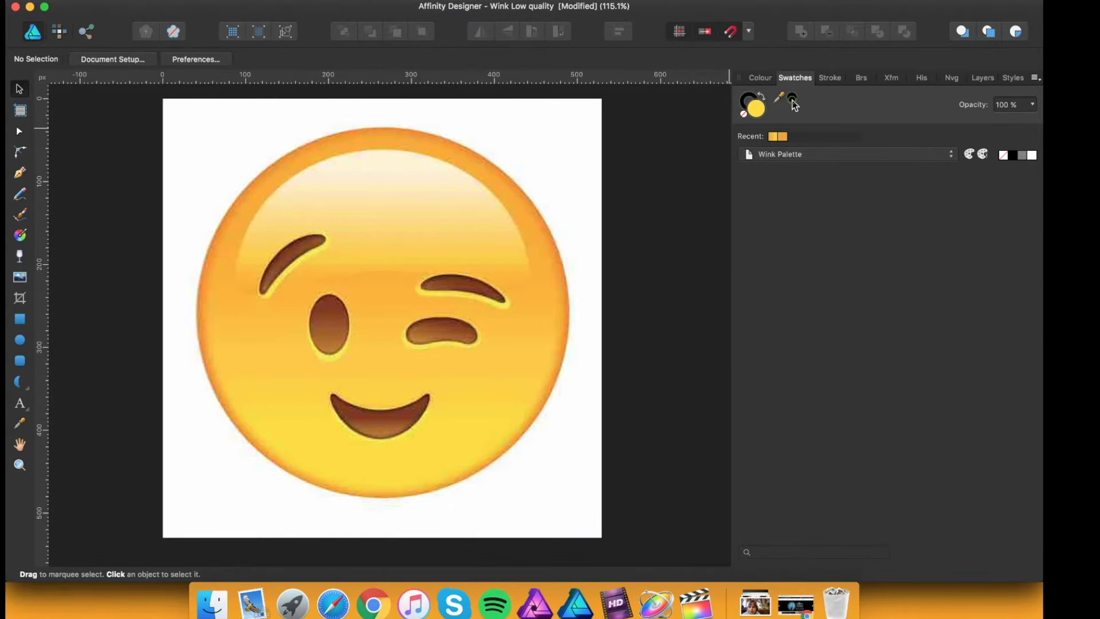
Step: Sample the orange at the upper rim of the emoji and add it to the Wink Palette
drag(795, 105, 390, 137)
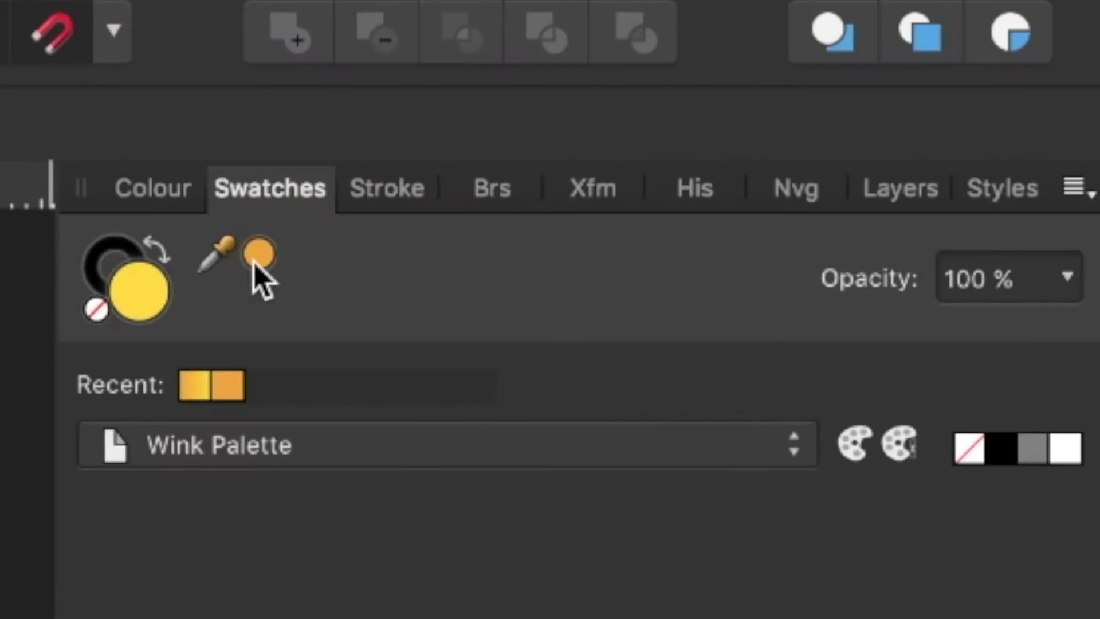
click(258, 255)
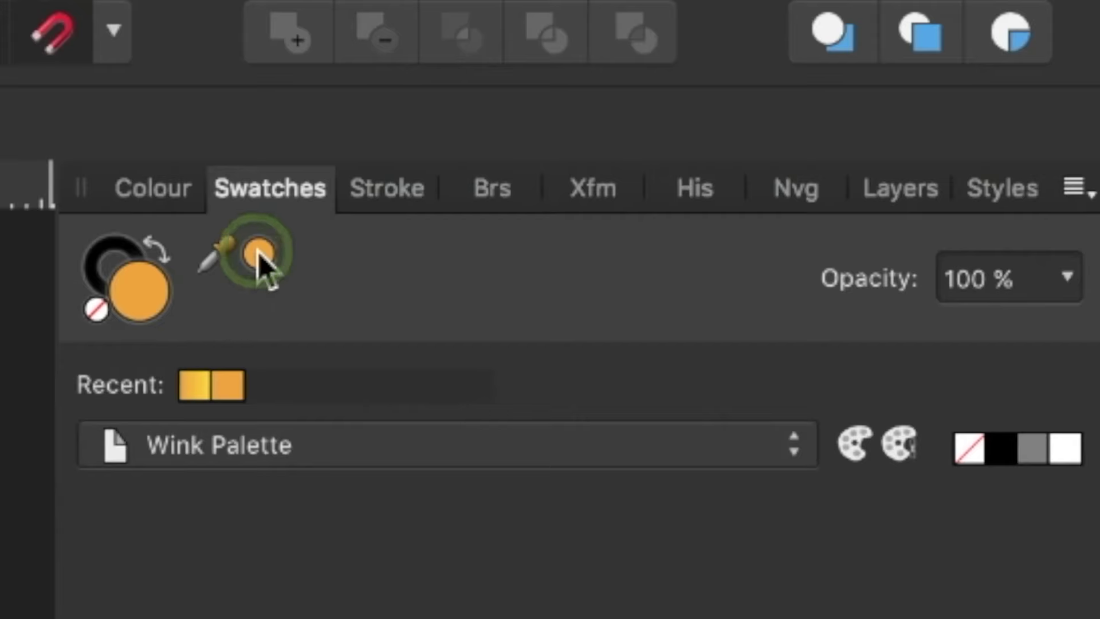
click(861, 437)
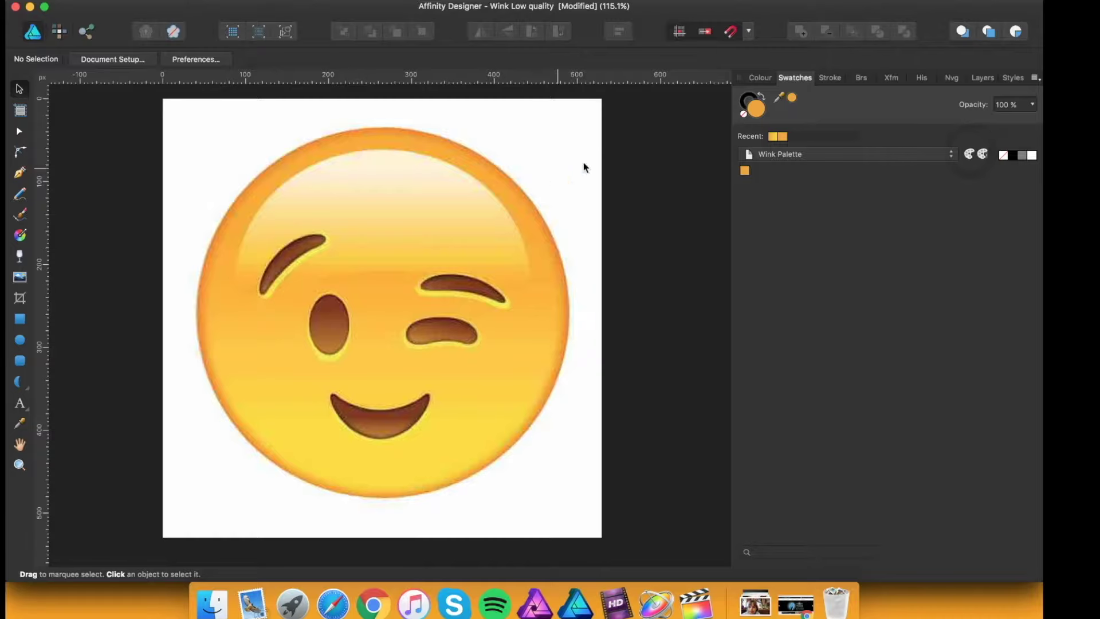
Step: Sample the yellow in the lower part of the emoji and add it to the Wink Palette
drag(791, 99, 377, 464)
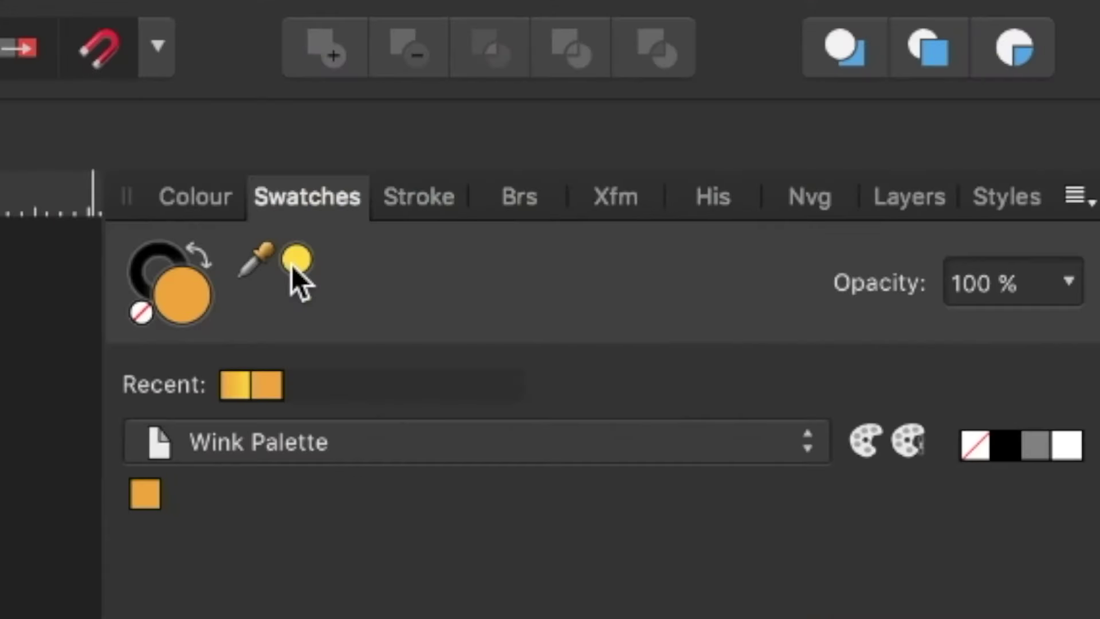
click(293, 267)
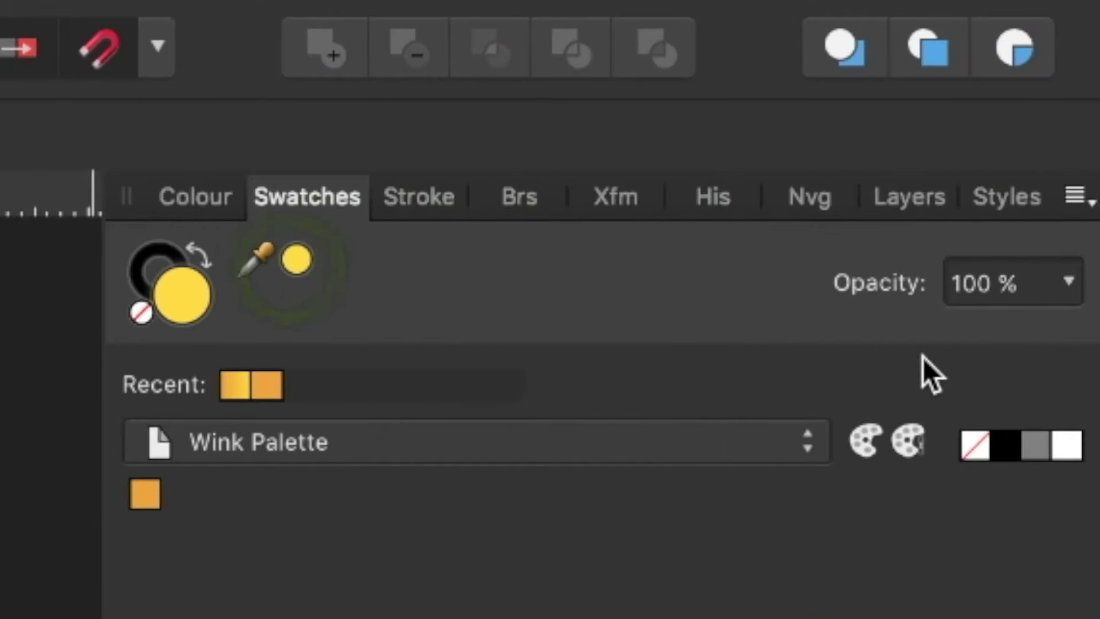
click(854, 440)
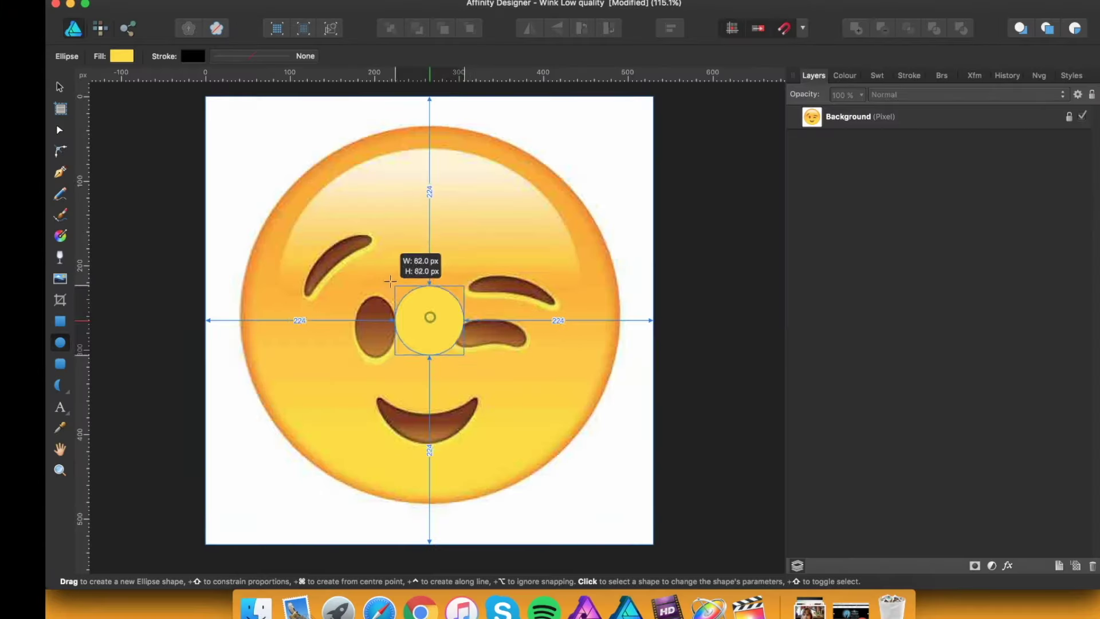
Step: Draw an ellipse fitted to the outline of the emoji's face and name its layer Main Face
drag(401, 289, 241, 70)
drag(437, 166, 437, 160)
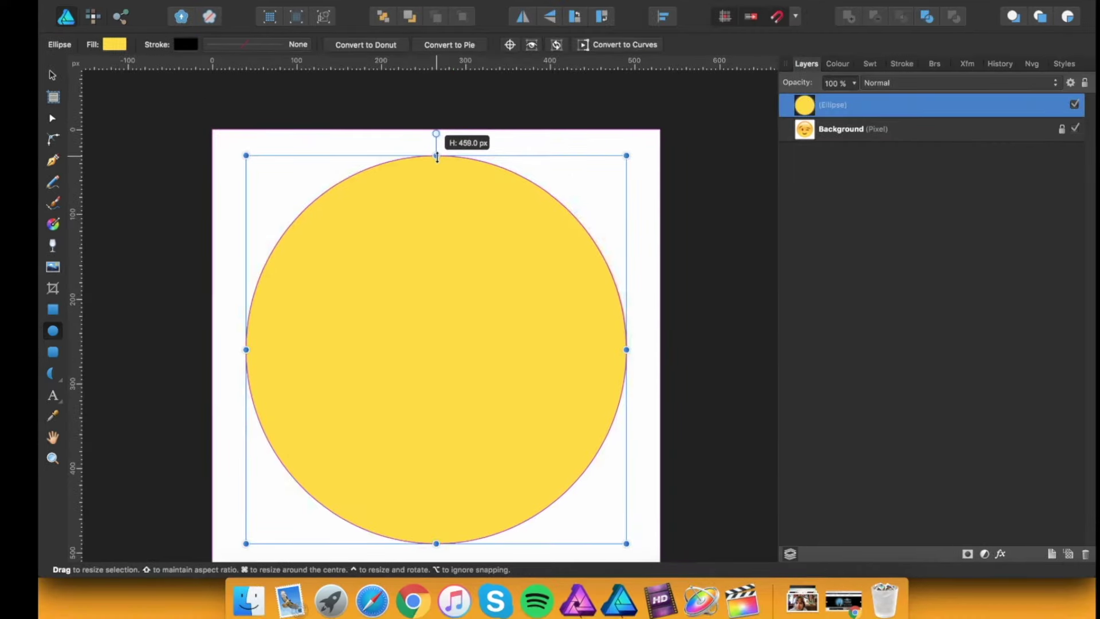
drag(626, 351, 628, 351)
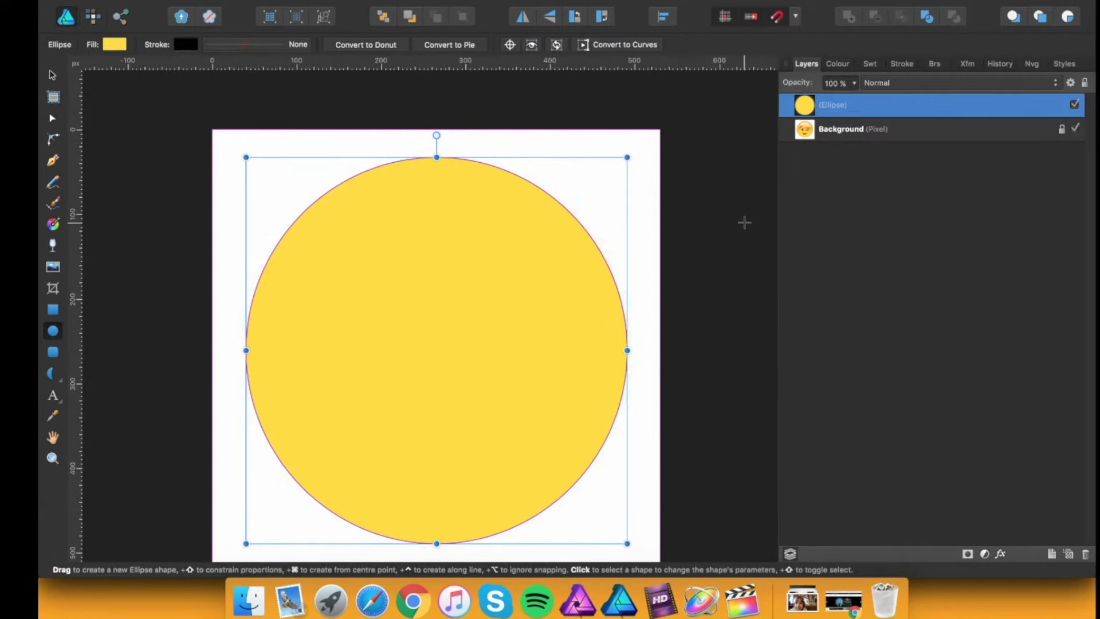
double_click(835, 106)
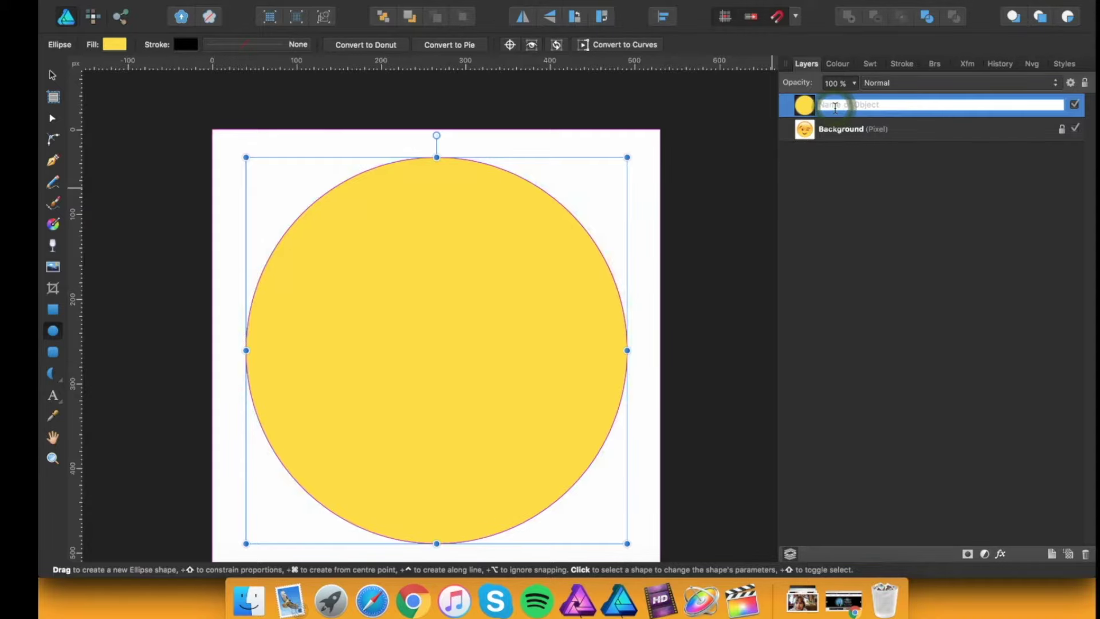
text(Main )
text(Face)
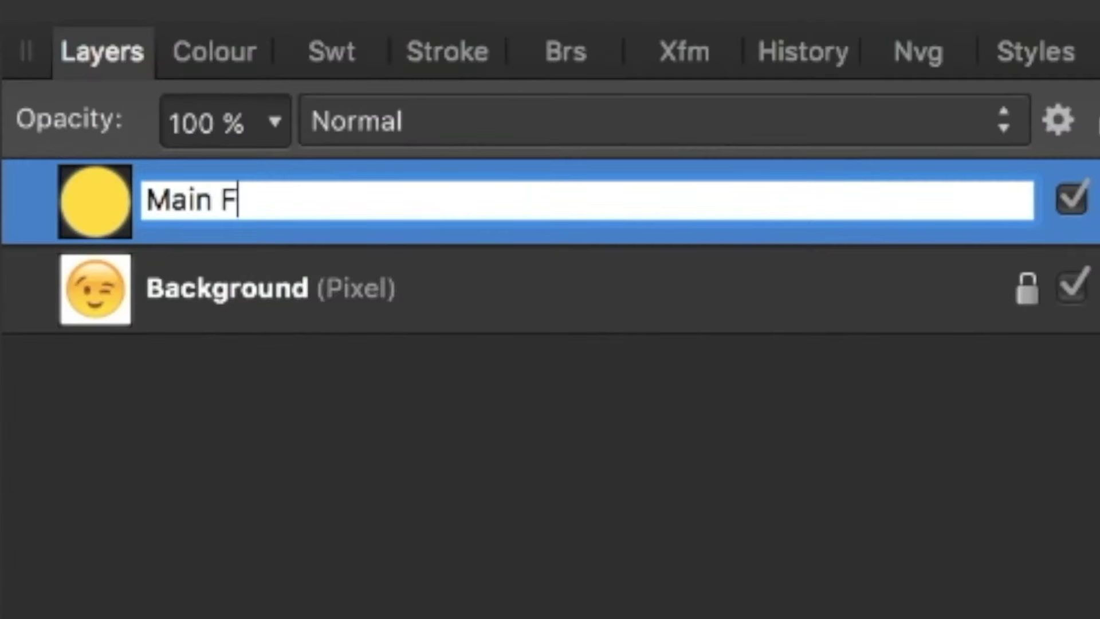
key(Return)
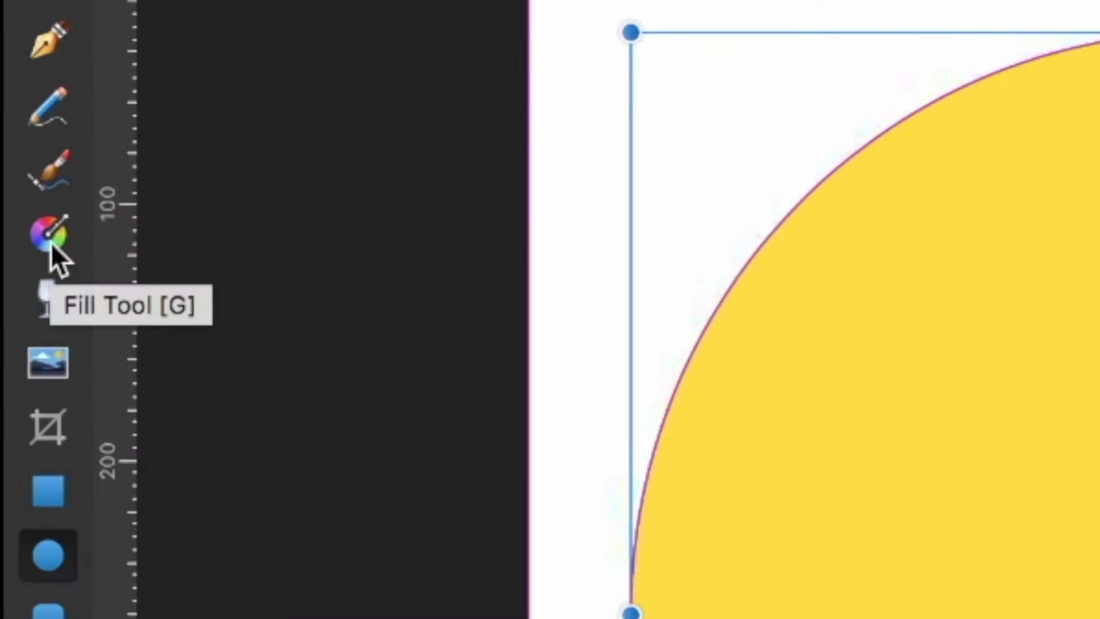
Step: Apply a vertical linear gradient fill to Main Face and set its start stop to the orange from the Wink Palette
click(50, 243)
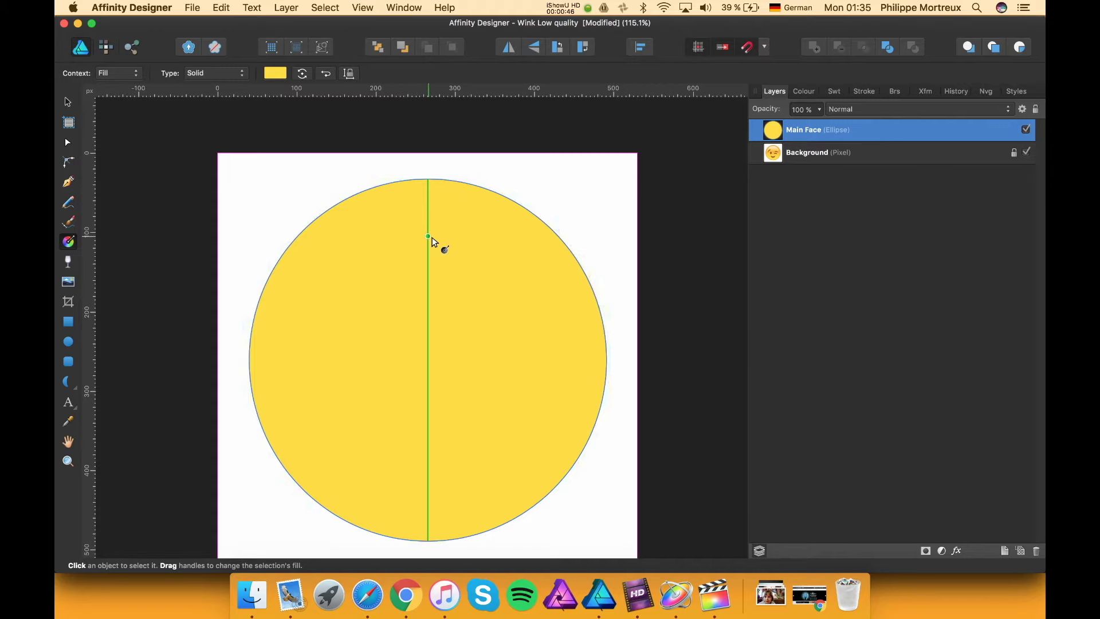
drag(428, 235, 428, 462)
click(274, 74)
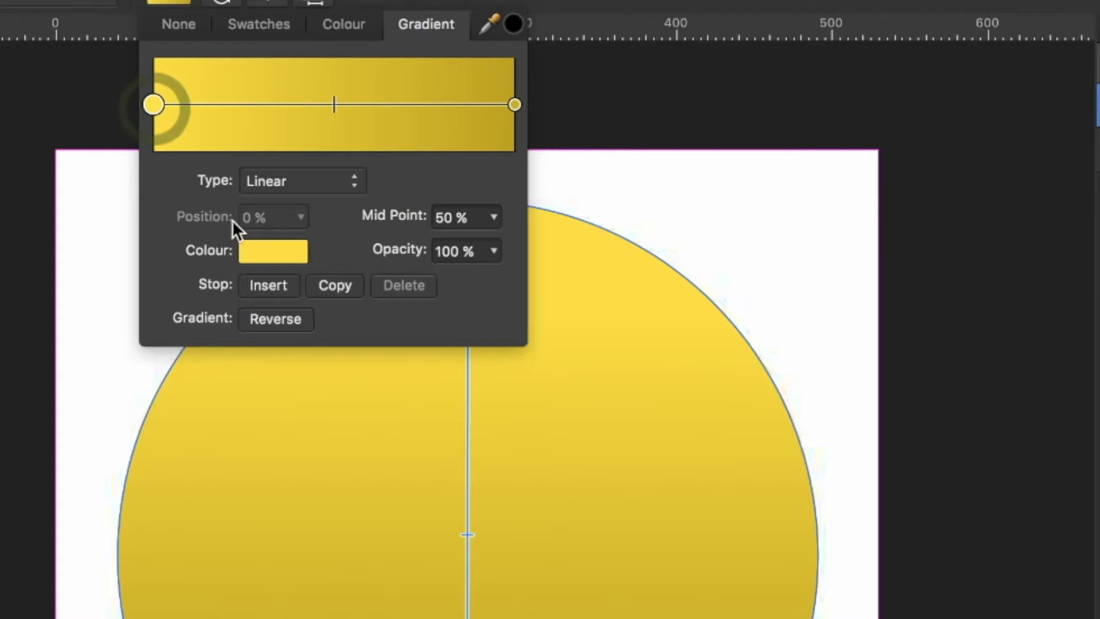
click(251, 252)
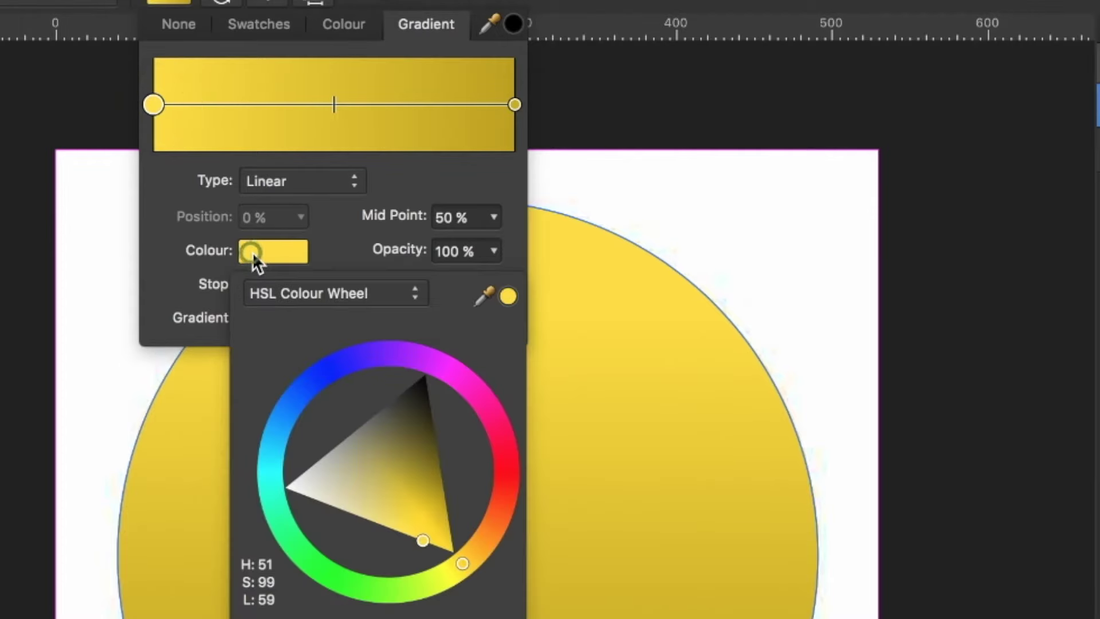
click(302, 285)
click(290, 442)
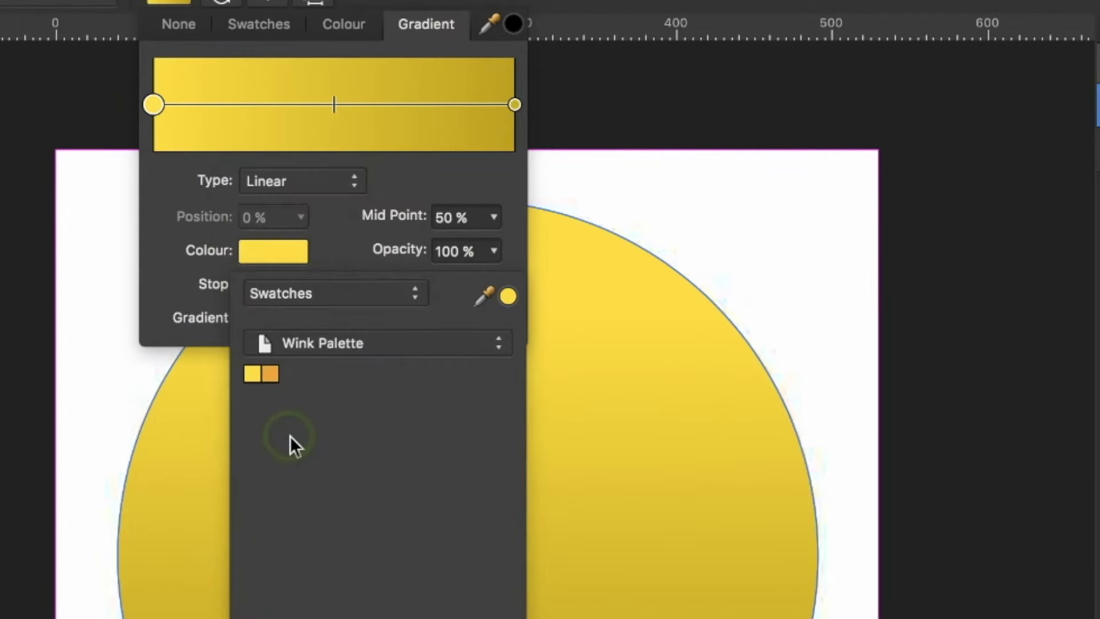
click(270, 374)
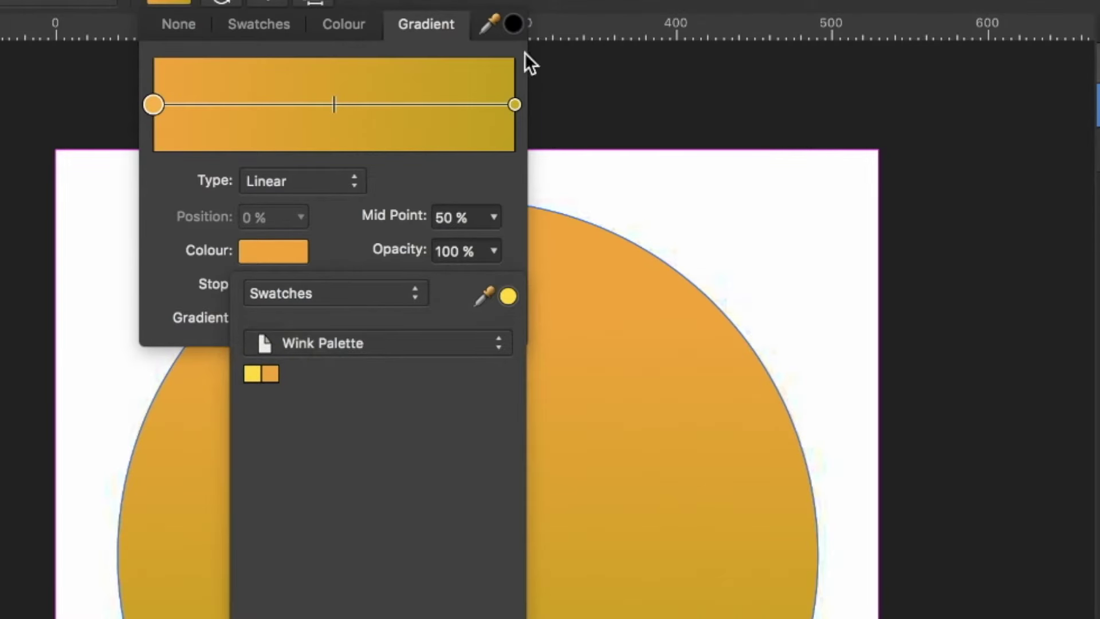
Step: Set the end stop of the Main Face gradient to the yellow from the Wink Palette
click(513, 105)
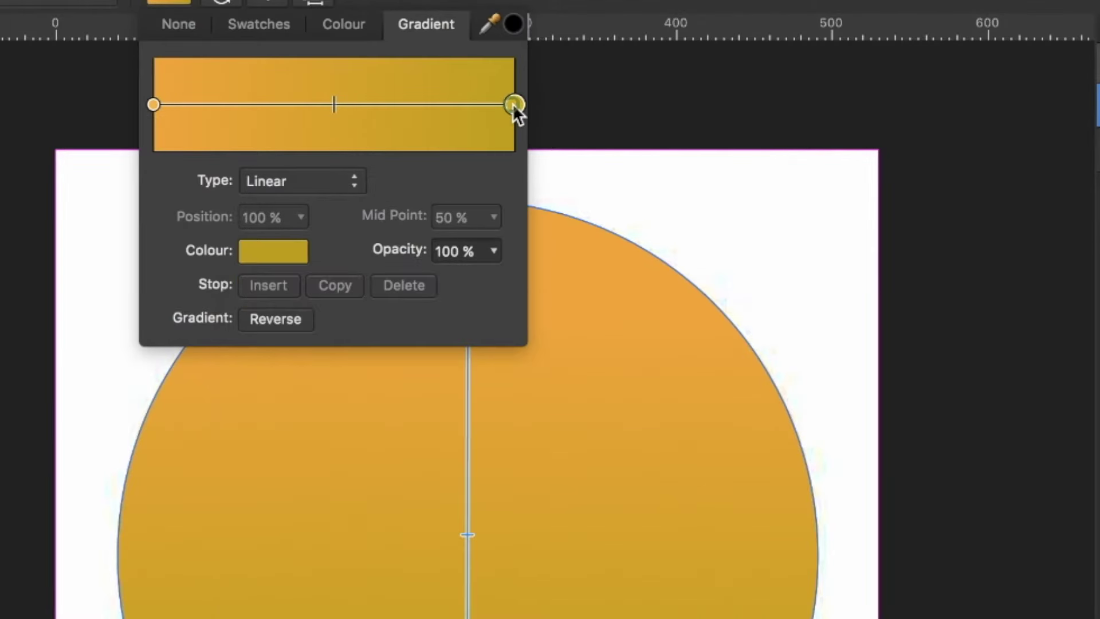
click(271, 258)
click(253, 373)
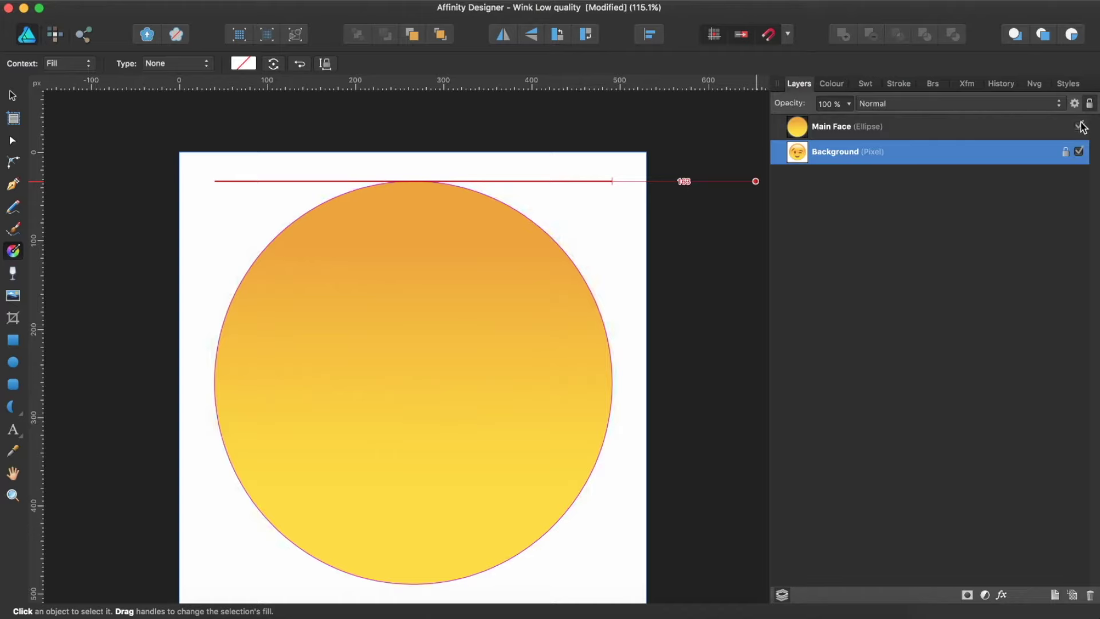
Step: Hide the Main Face layer and examine the darker edge shading of the original emoji underneath
click(1079, 125)
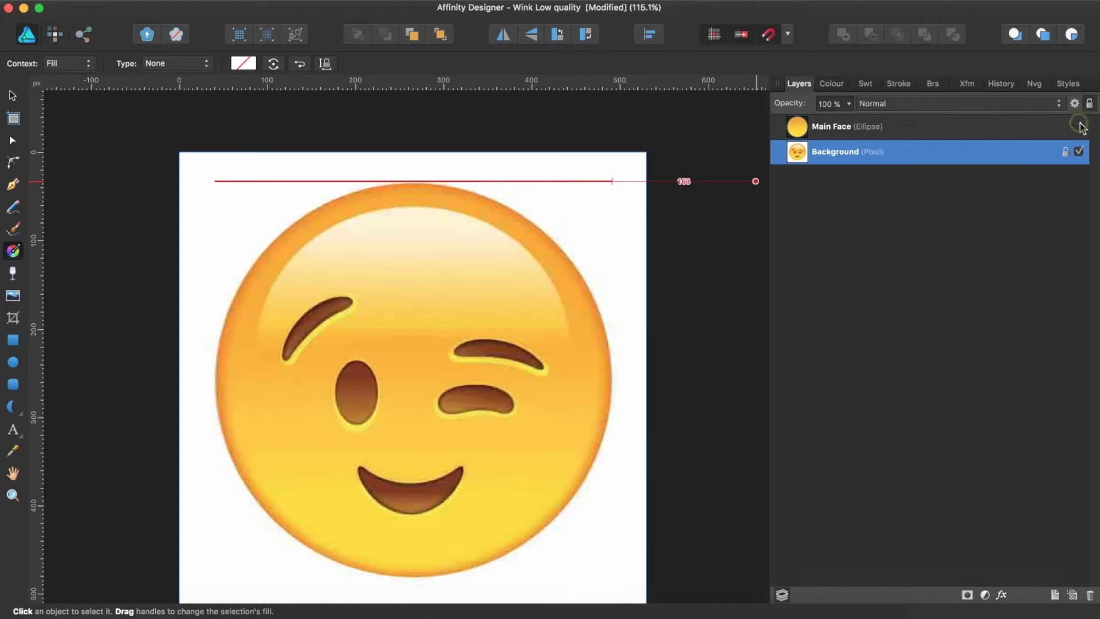
click(1080, 125)
click(1081, 125)
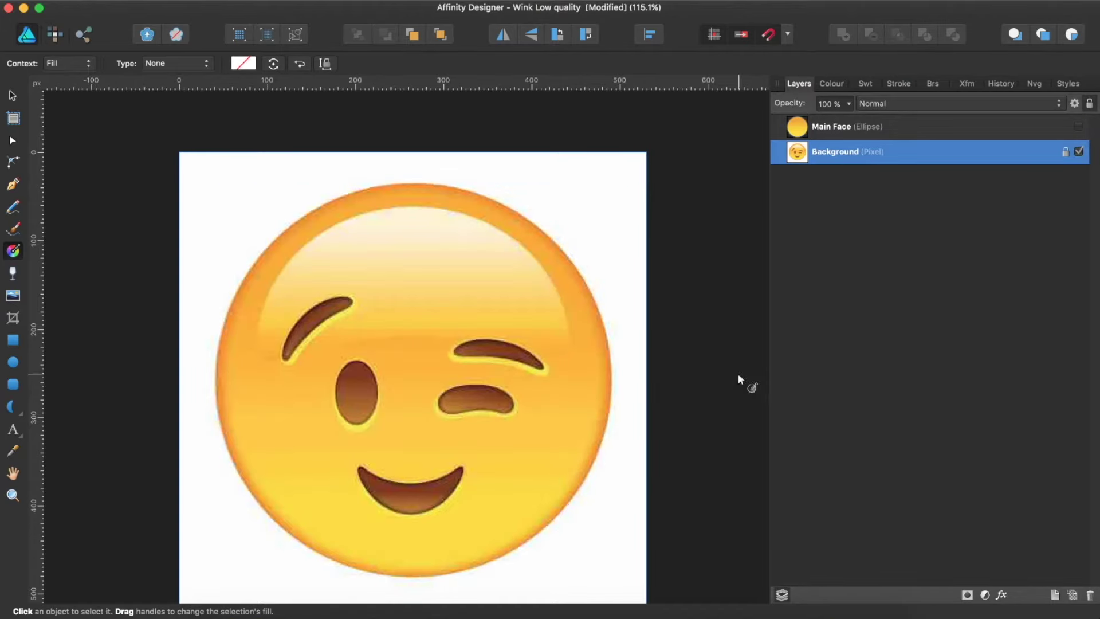
scroll(605, 375, up, 10)
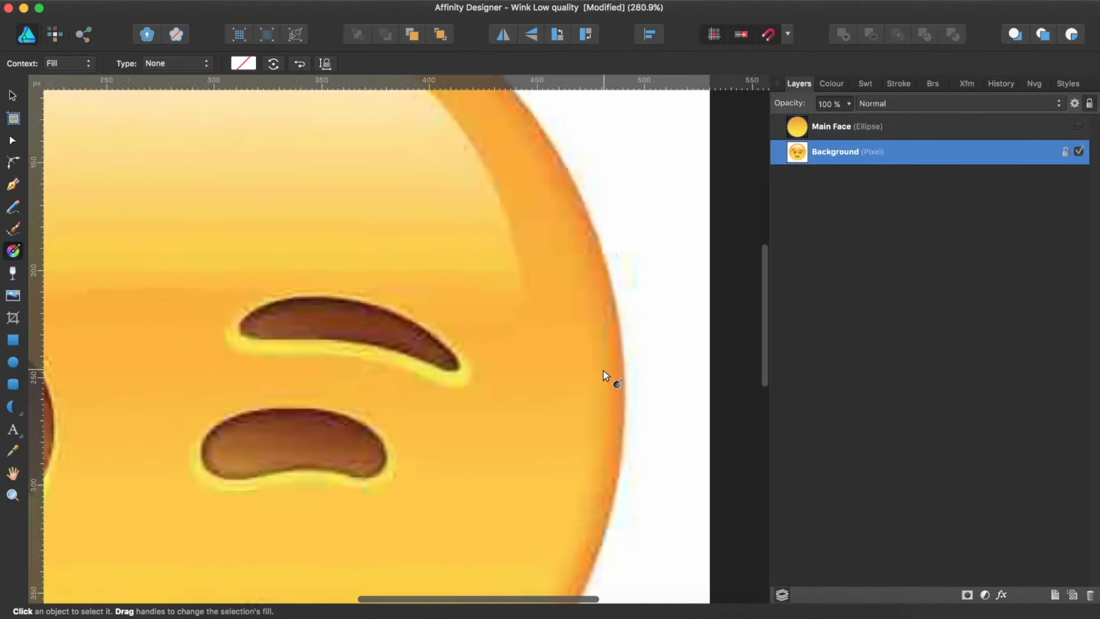
scroll(659, 327, down, 8)
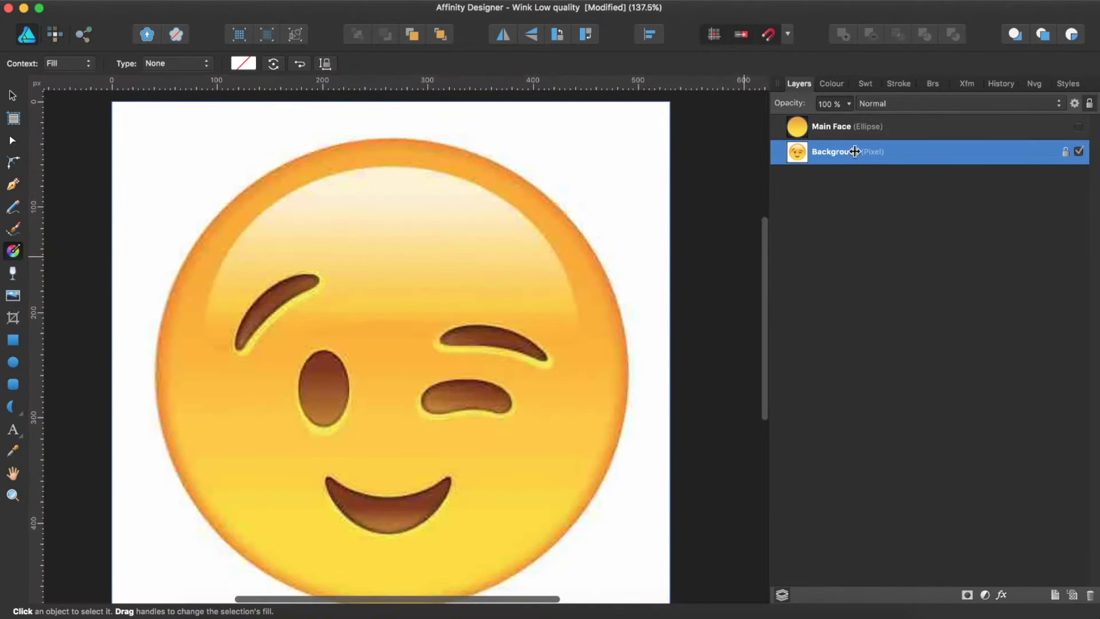
Step: Add an Inner Glow effect to the Main Face layer and set the glow colour to orange
click(843, 135)
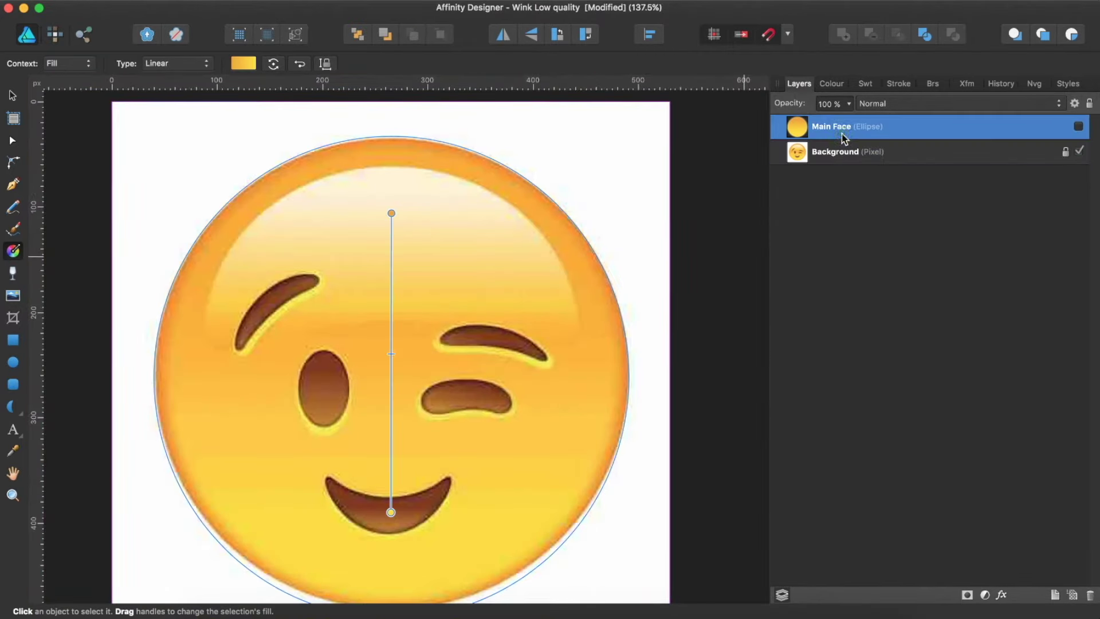
click(1002, 596)
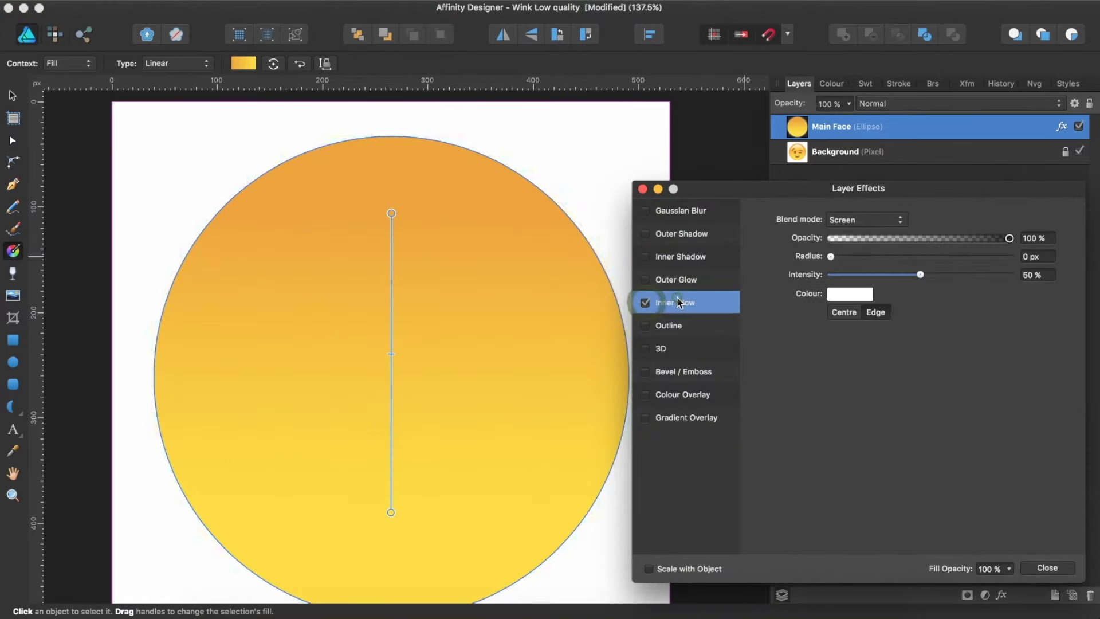
click(850, 294)
click(846, 364)
Step: Set the Inner Glow blend mode to Normal, adjust its radius and intensity for soft edge shading, and compare it with the original
drag(833, 259, 996, 276)
click(873, 226)
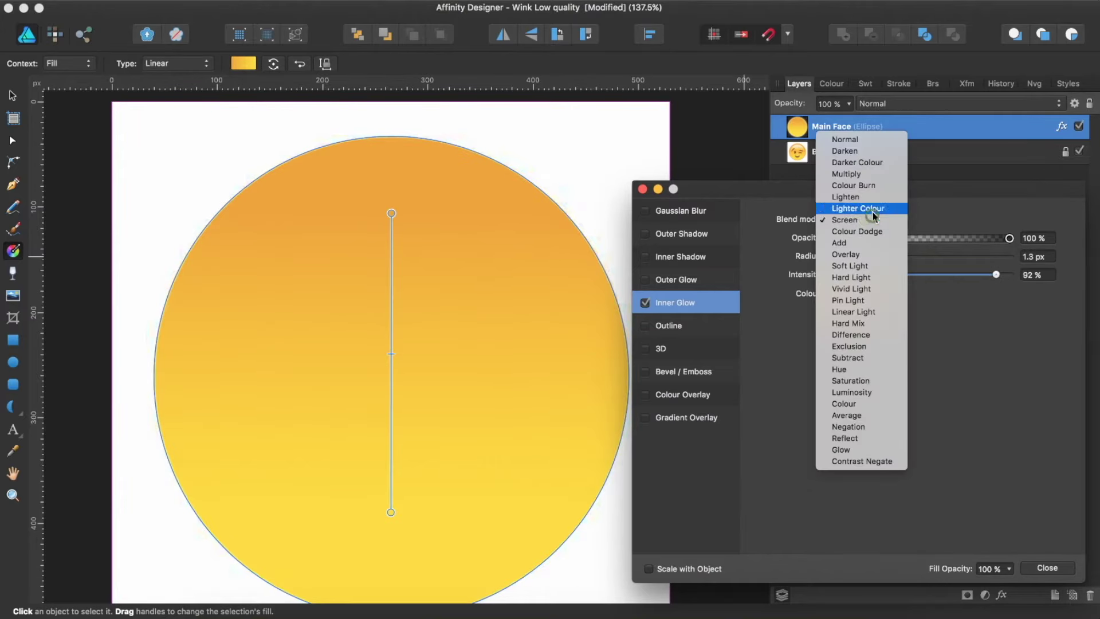
click(866, 138)
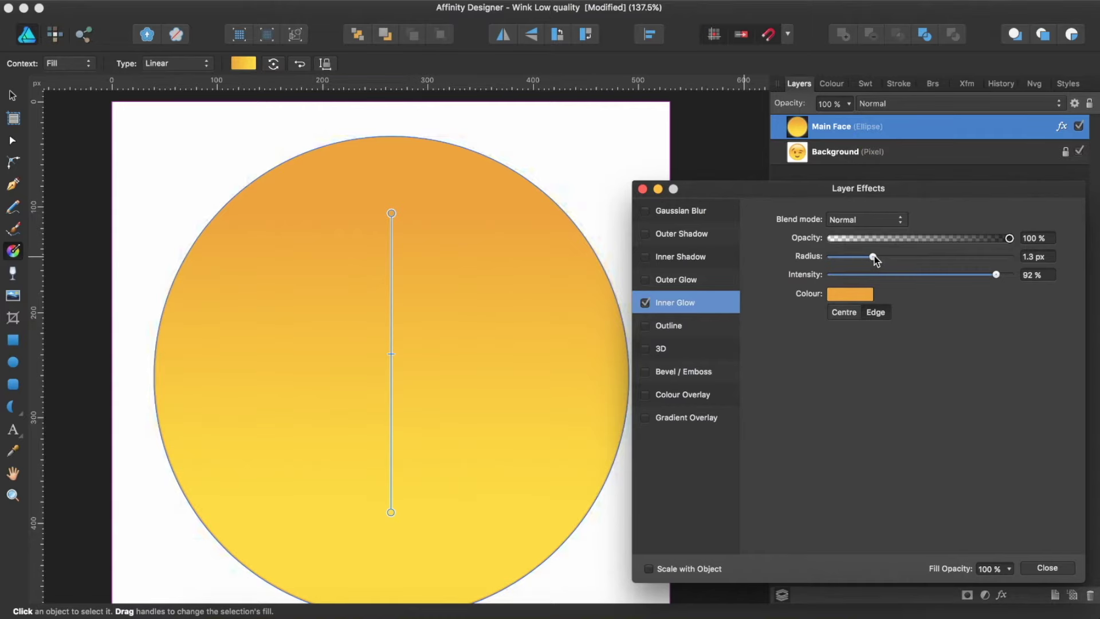
drag(874, 257, 925, 263)
drag(997, 276, 992, 276)
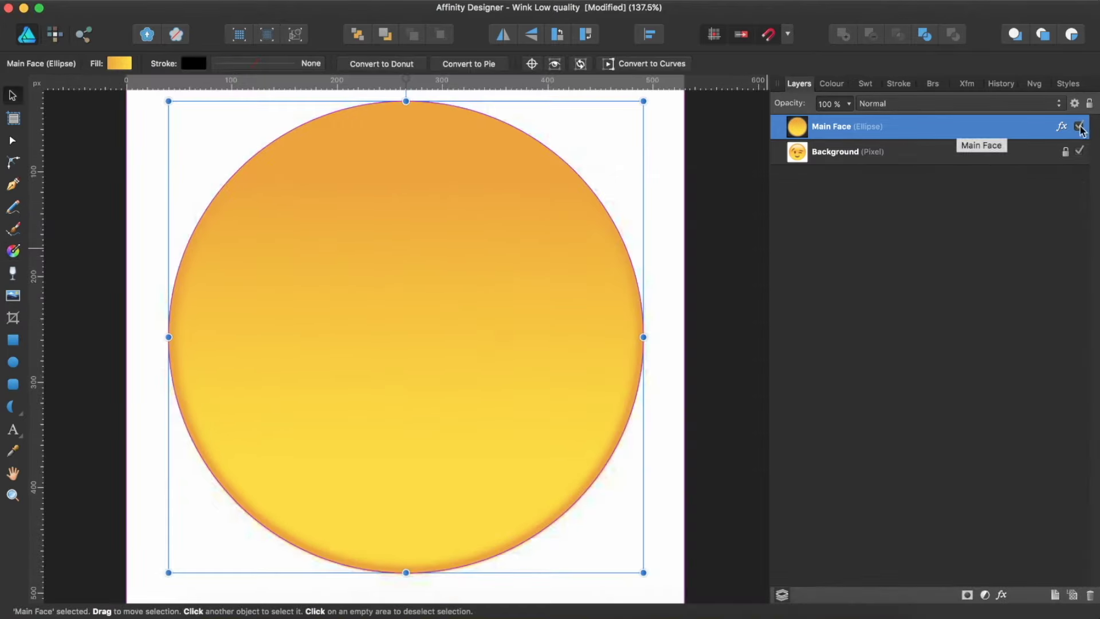
click(1079, 127)
click(1078, 127)
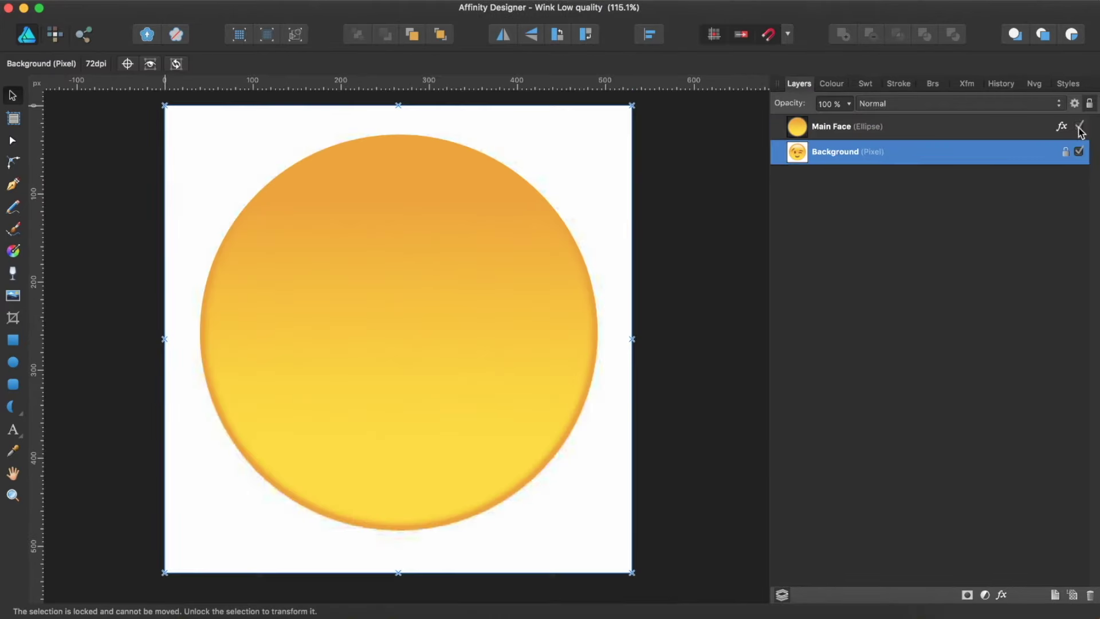
Step: Hide Main Face and draw a crescent over the original's forehead reflection, rotated so that it arches upward
click(1079, 126)
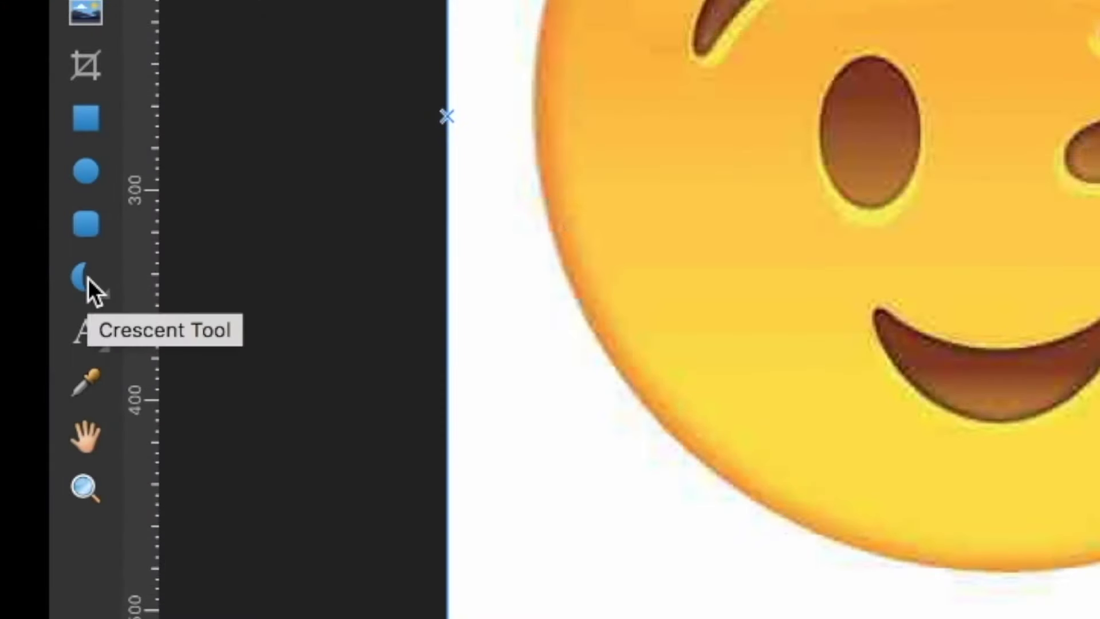
click(85, 280)
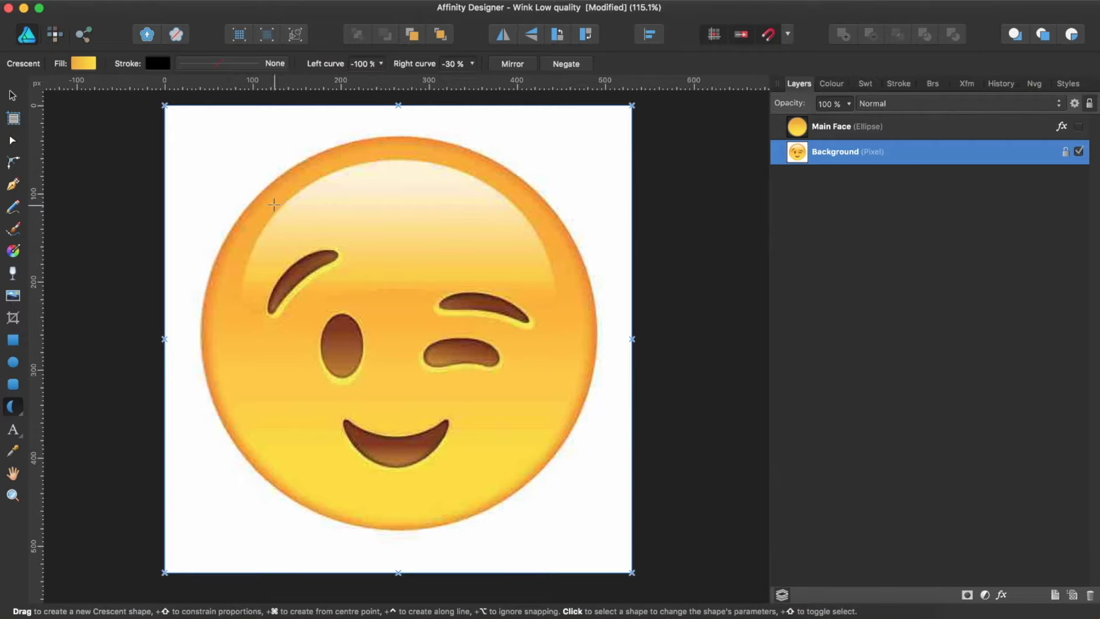
mouse_move(273, 204)
mouse_down()
mouse_move(359, 238)
mouse_move(386, 349)
mouse_move(380, 337)
mouse_up()
key(v)
drag(194, 199, 338, 307)
drag(419, 159, 575, 314)
Step: Resize the crescent to match the outline of the forehead reflection and set its right curve to 0 %
drag(418, 265, 397, 217)
drag(531, 266, 544, 266)
drag(398, 371, 399, 450)
drag(544, 304, 557, 304)
scroll(398, 162, up, 2)
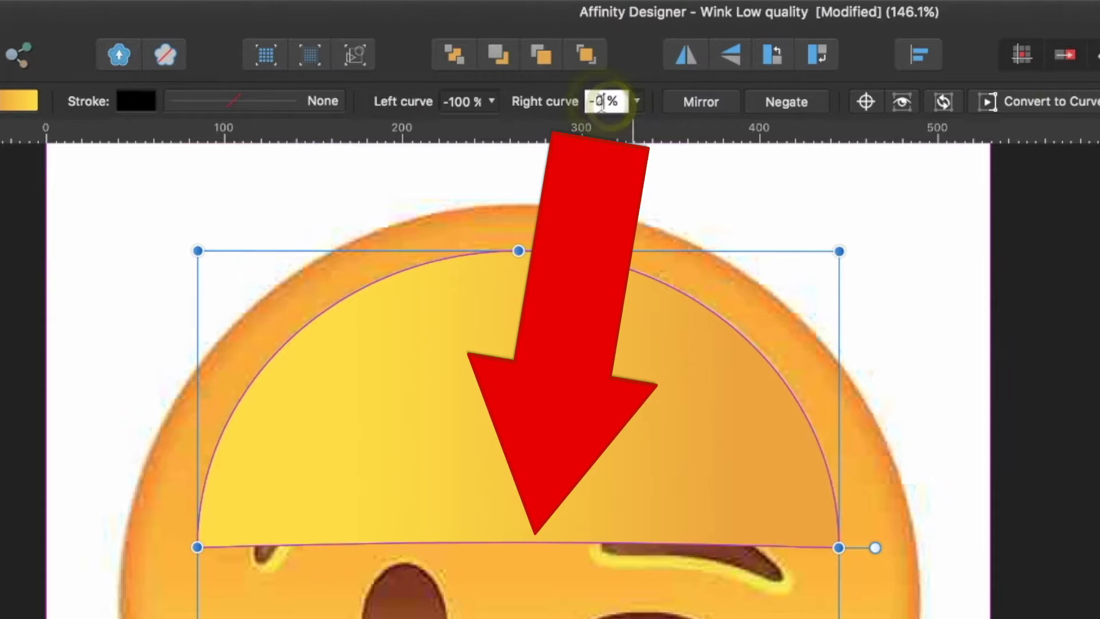
key(Return)
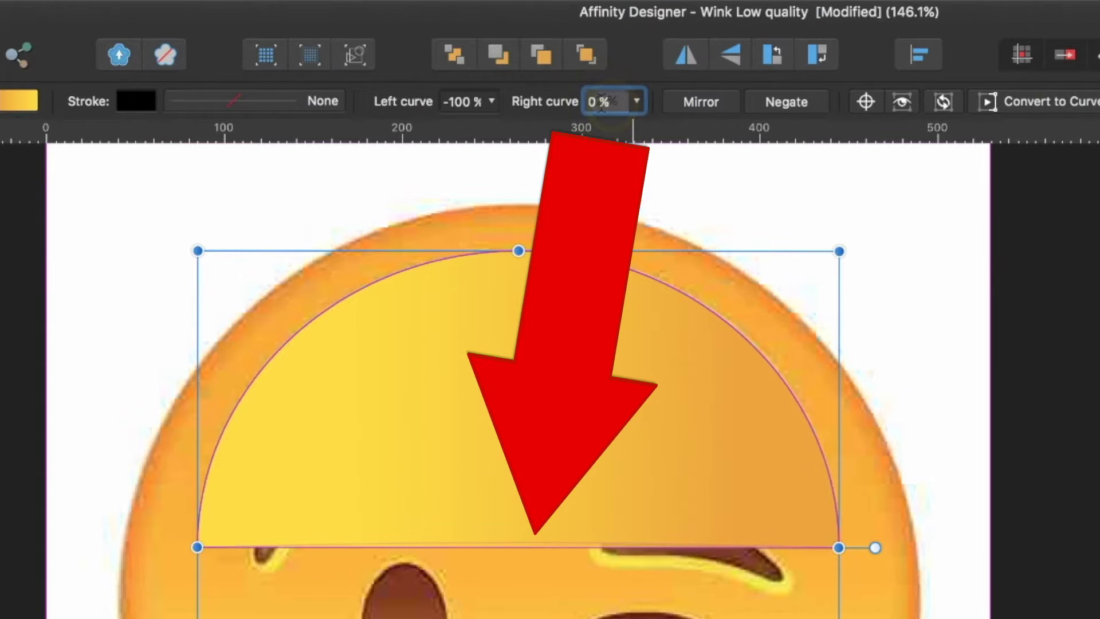
Step: Apply a vertical linear gradient from top to bottom of the crescent and set its start stop to white
key(g)
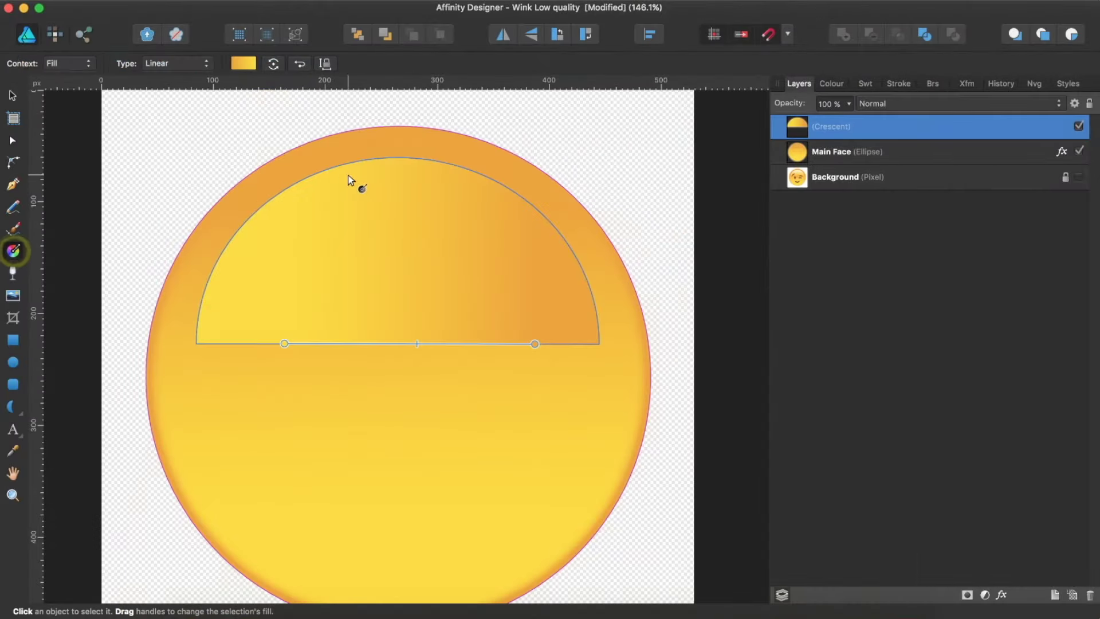
drag(399, 176, 404, 323)
click(244, 65)
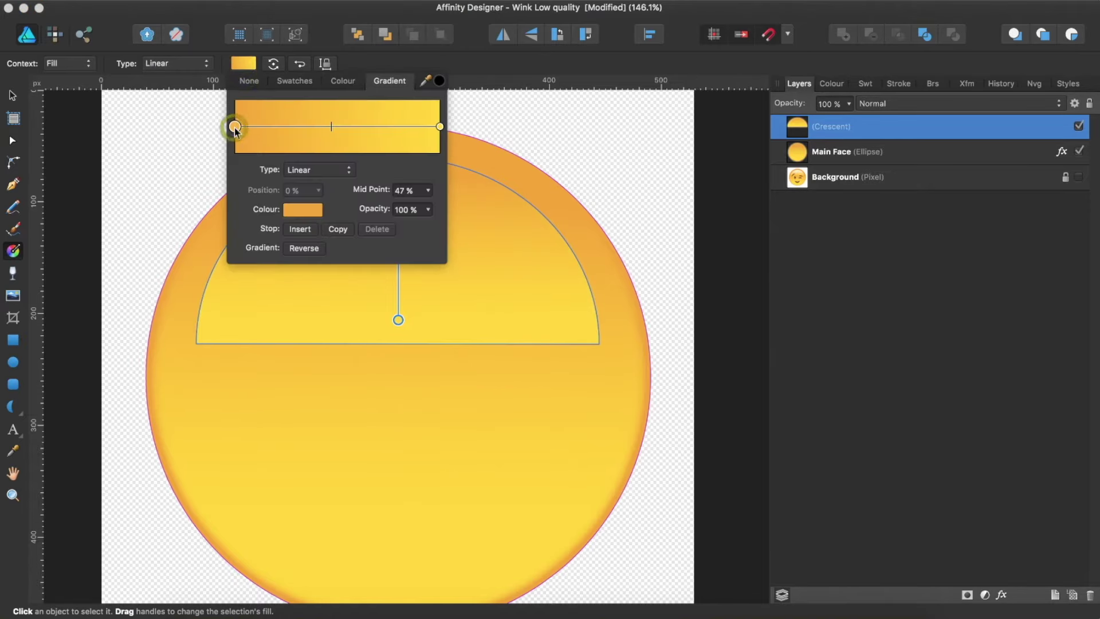
click(304, 210)
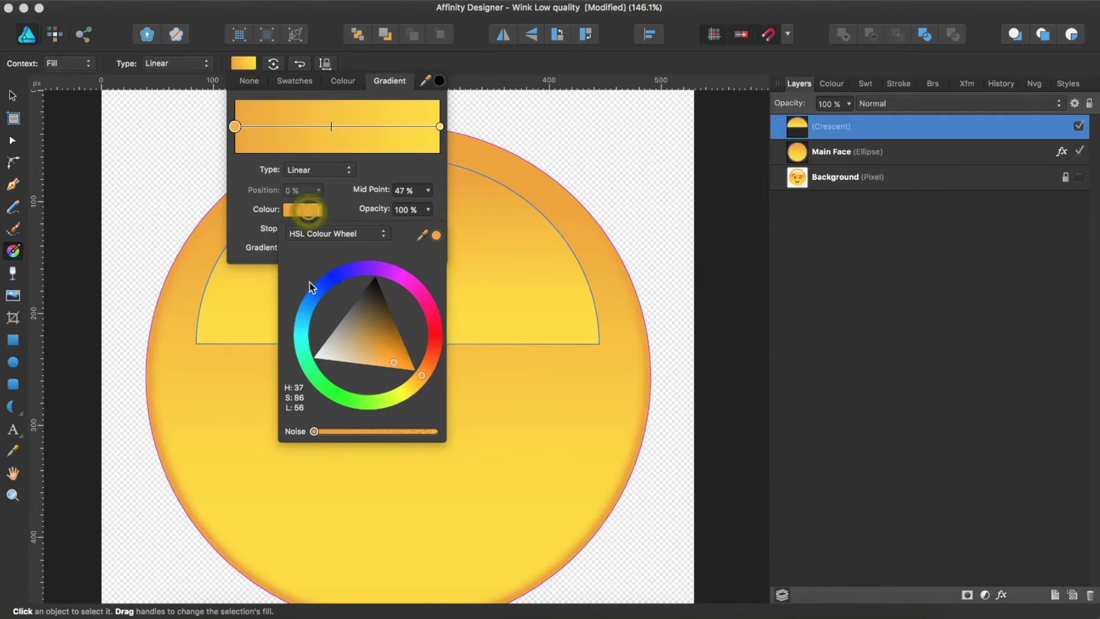
drag(330, 362, 314, 358)
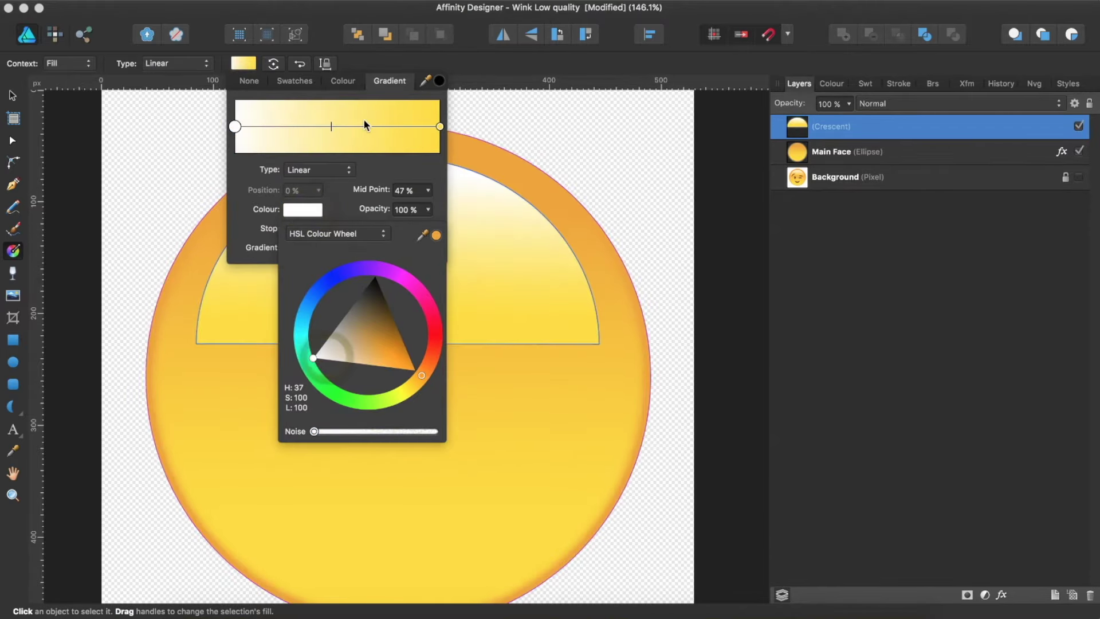
Step: Set the crescent gradient's end stop to 0 % opacity and shift the gradient midpoint down towards the end stop
click(440, 126)
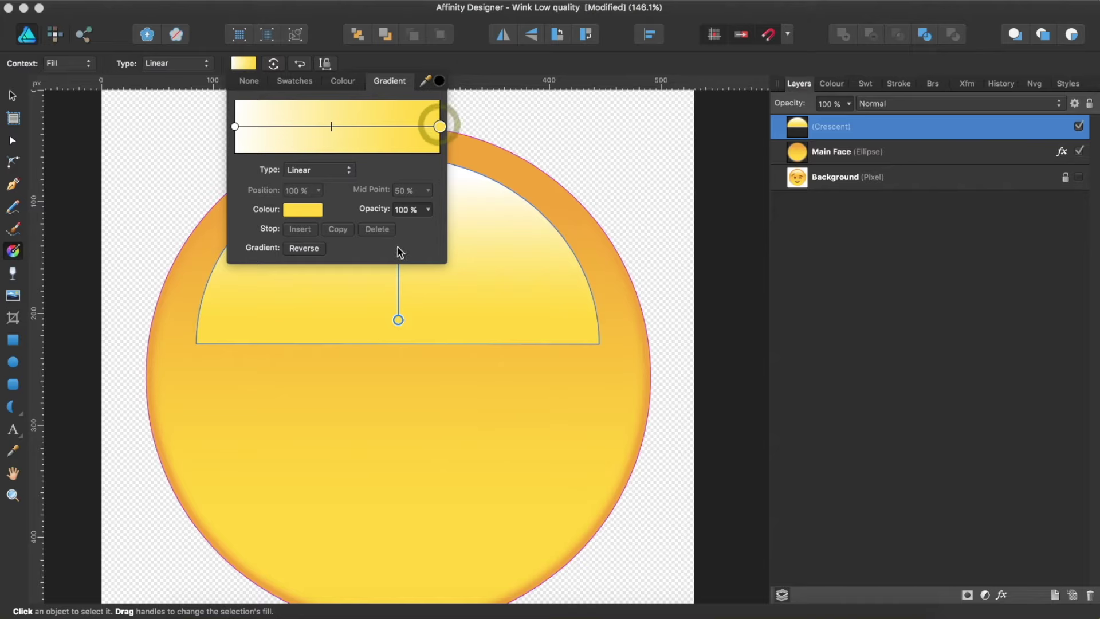
click(427, 210)
drag(428, 229, 261, 223)
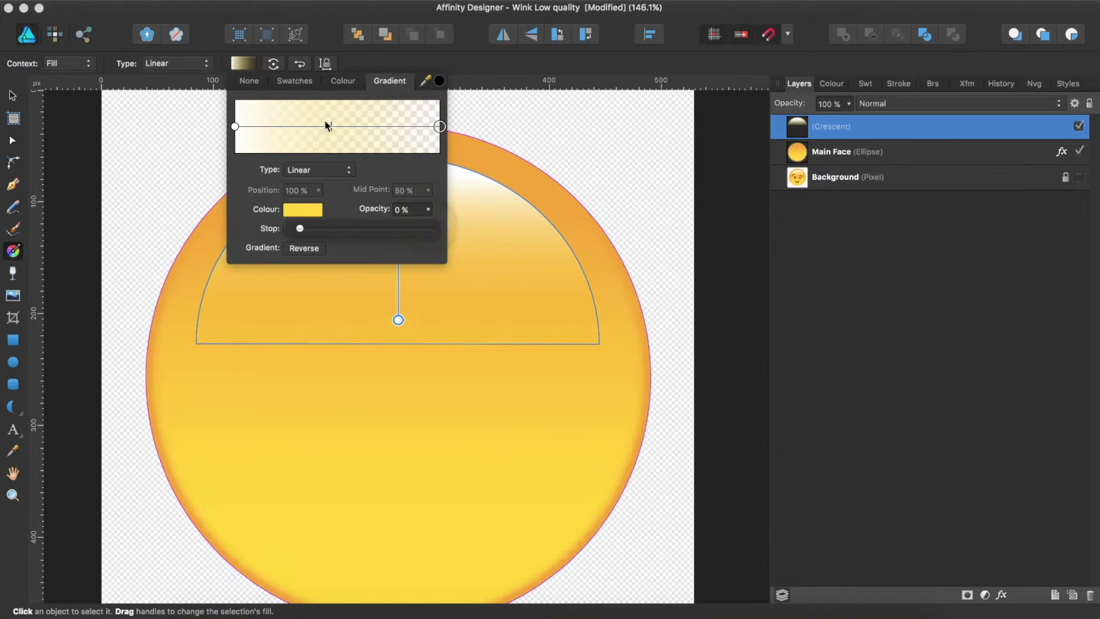
click(503, 264)
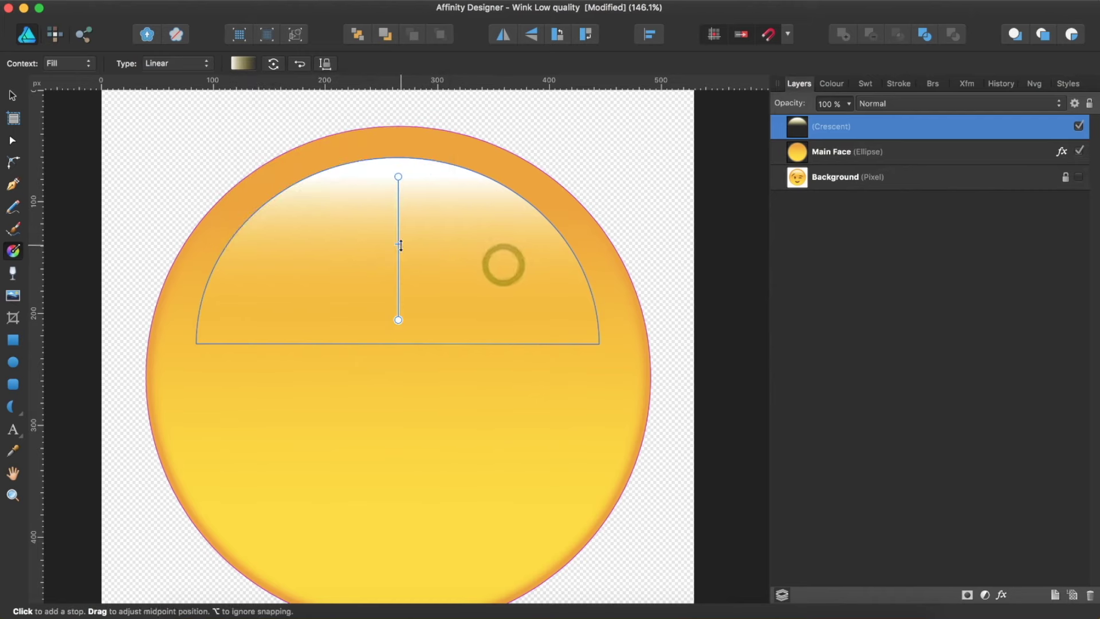
click(399, 243)
drag(401, 261, 400, 283)
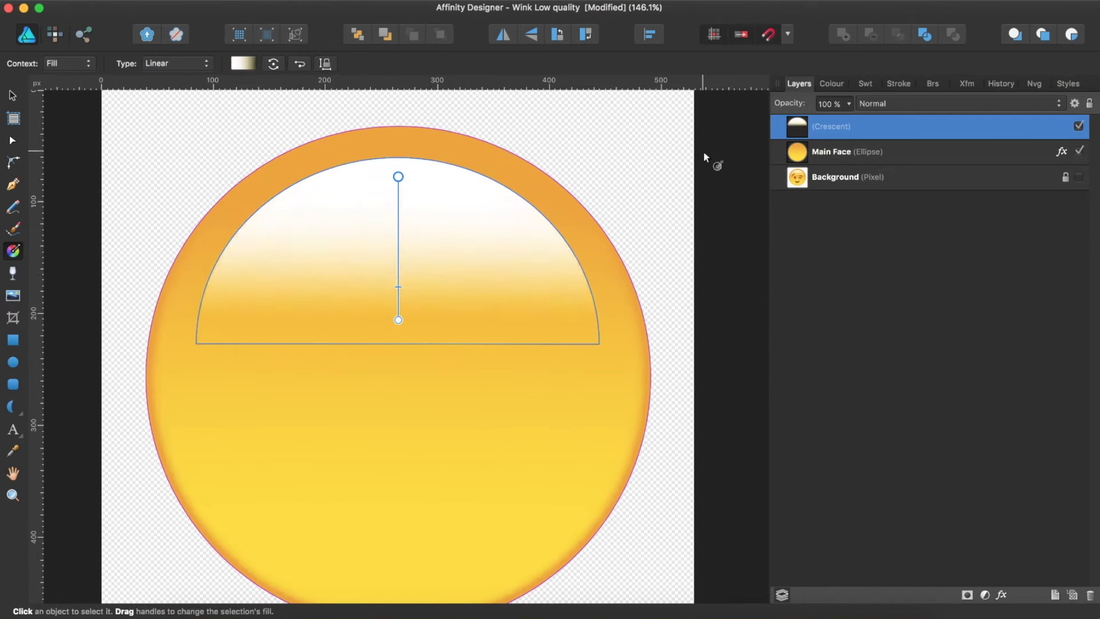
Step: Lower the crescent layer's opacity to 75 %
click(849, 104)
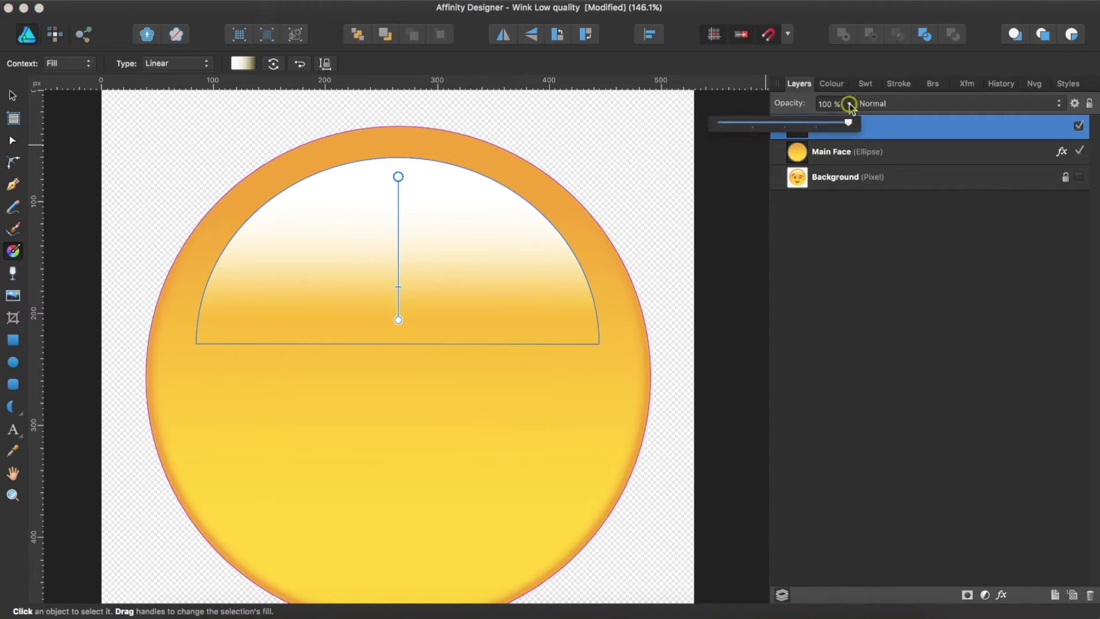
drag(849, 125, 821, 129)
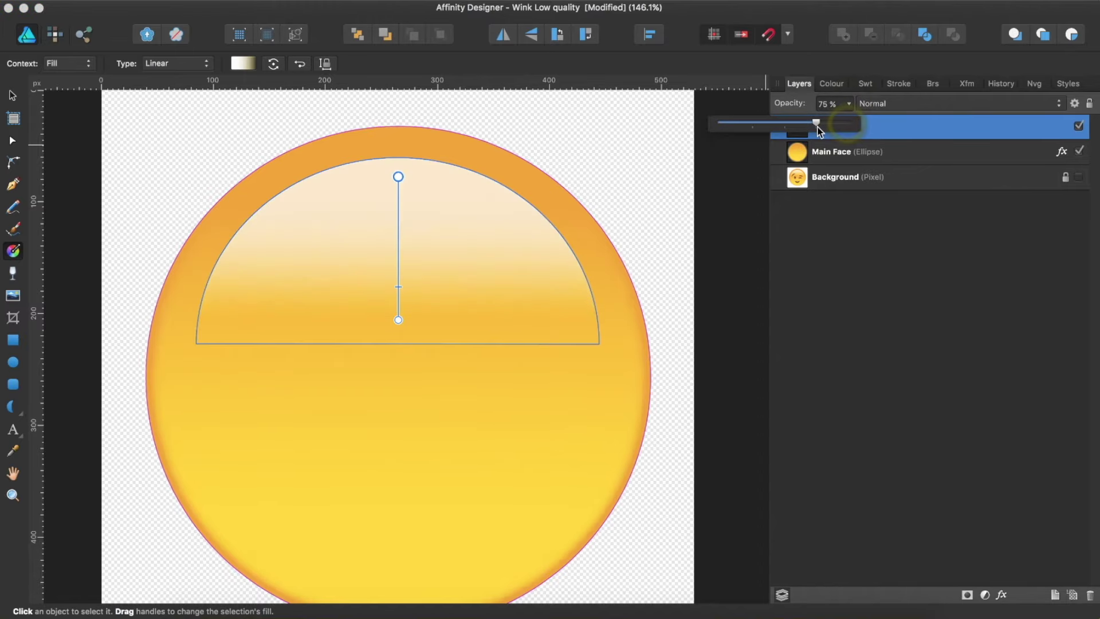
click(567, 423)
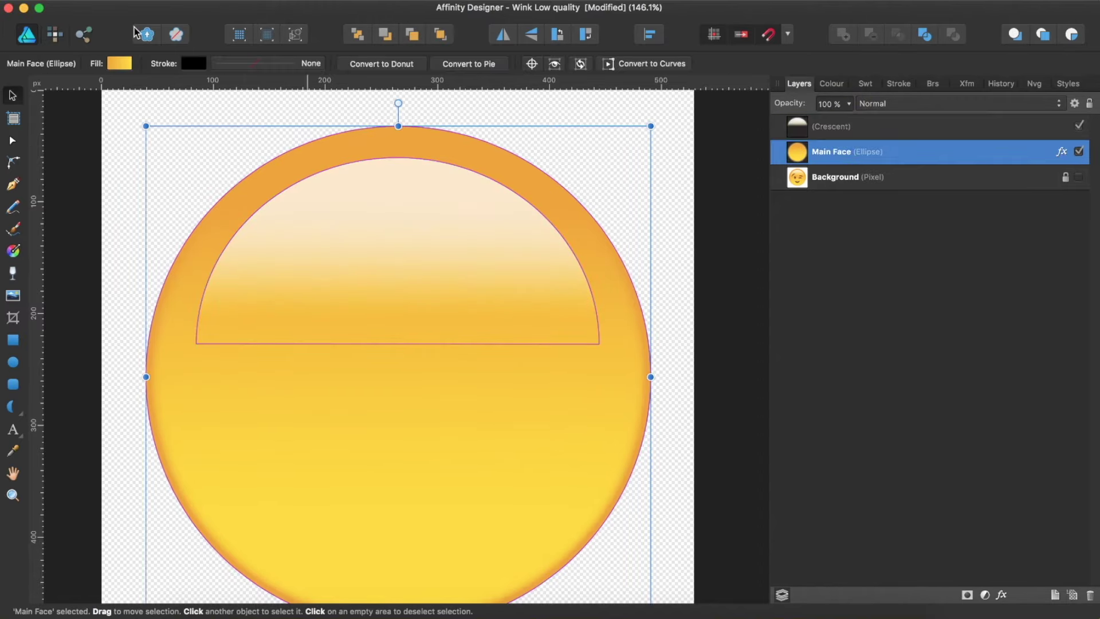
Step: Check the layers in the Export Persona and name the crescent layer White Reflection
click(84, 34)
click(1079, 271)
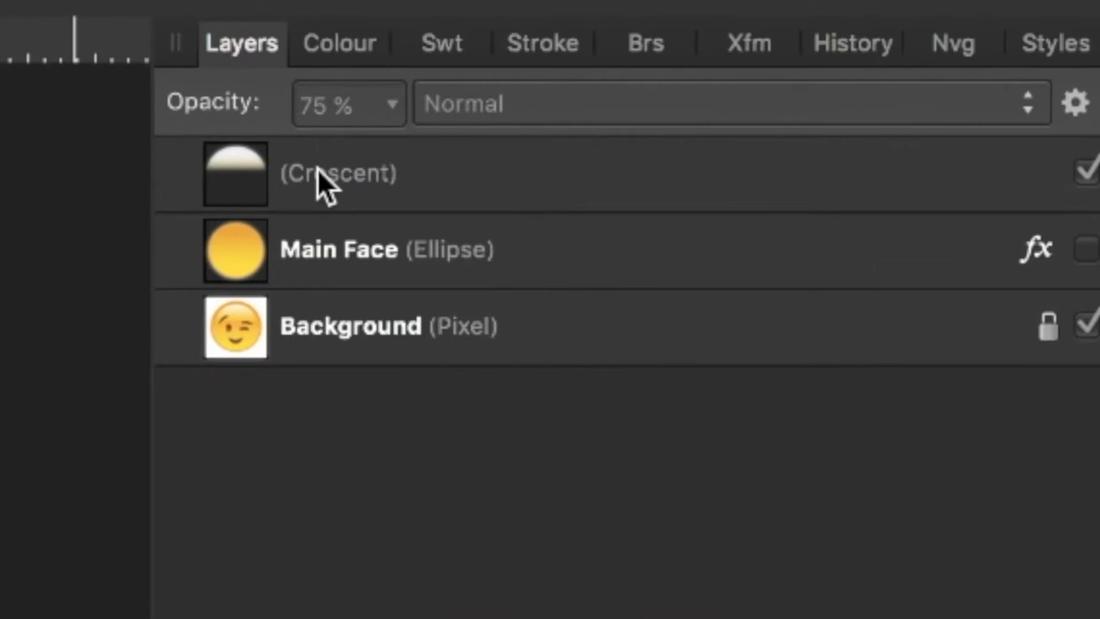
double_click(317, 170)
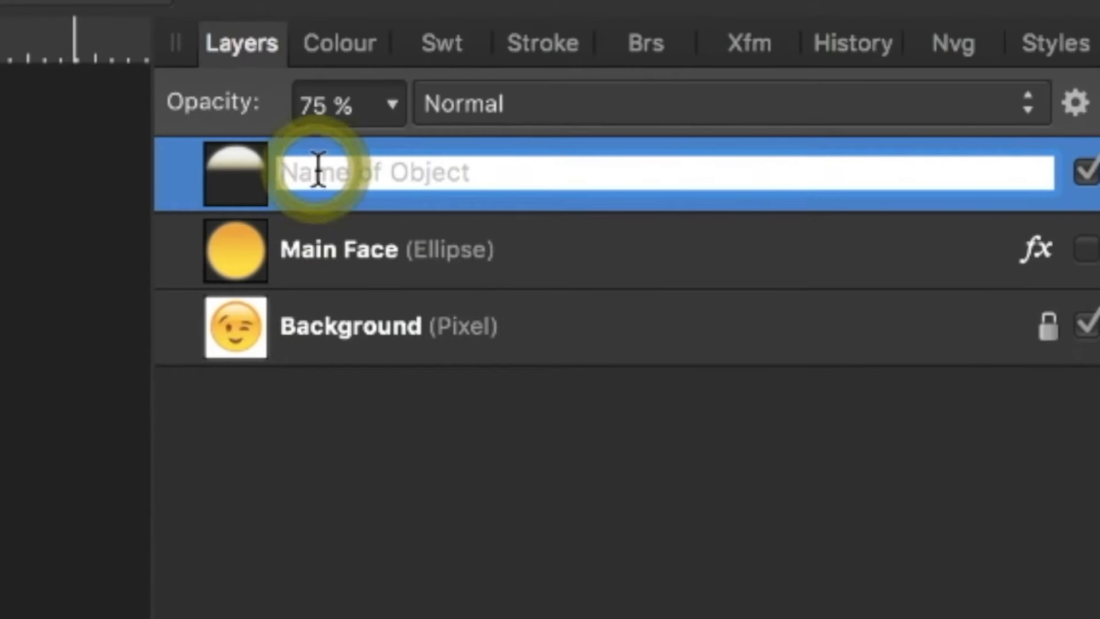
text(White Reflection)
key(Return)
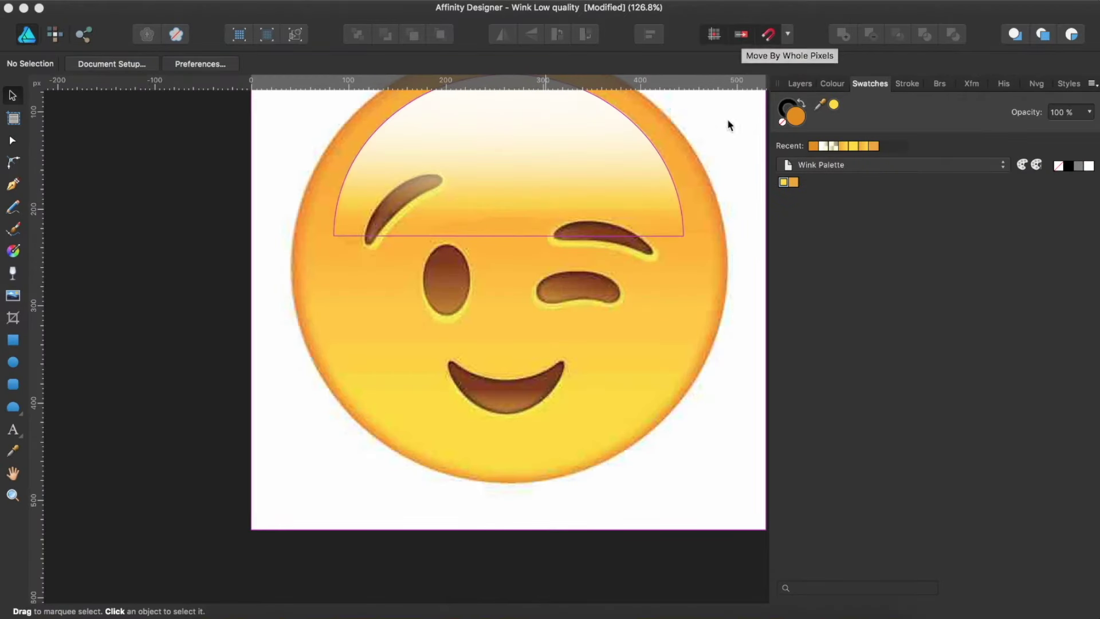
Step: Examine the original emoji's eyebrows and eyes up close for their shapes, brown shading and yellow edges
click(799, 84)
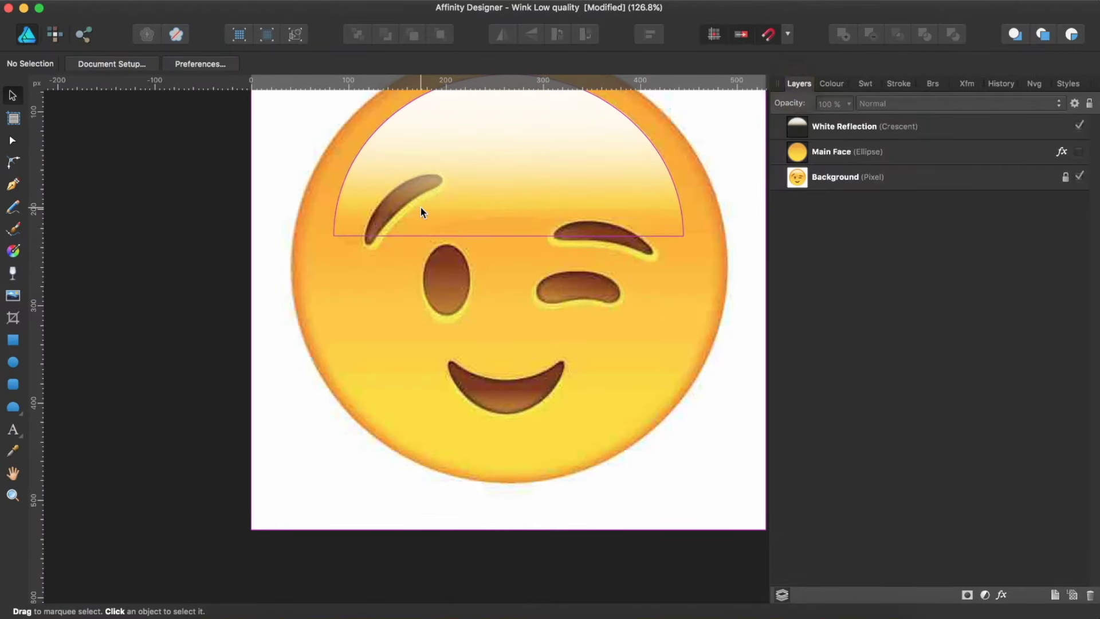
scroll(421, 208, up, 5)
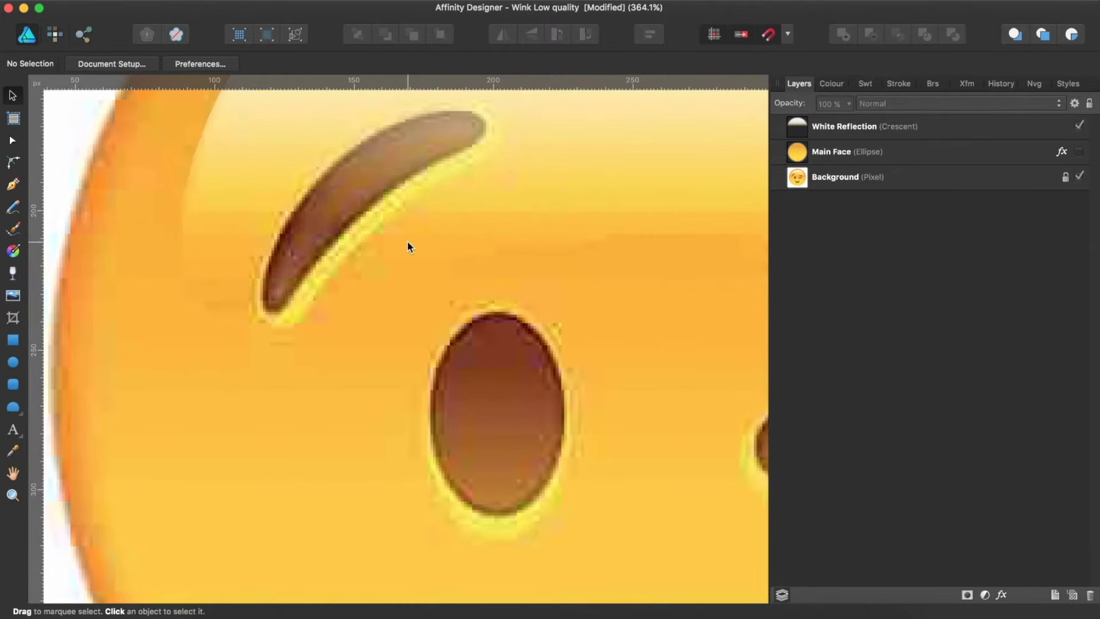
scroll(407, 243, down, 10)
scroll(408, 243, right, 5)
scroll(409, 247, up, 5)
scroll(408, 246, right, 5)
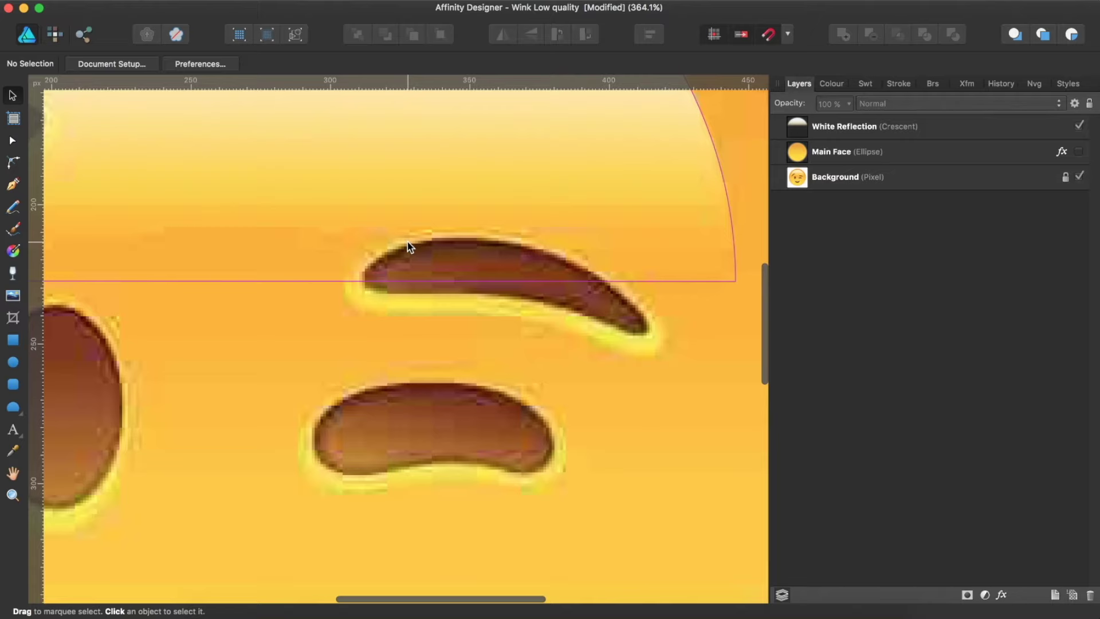
scroll(342, 286, down, 5)
scroll(341, 287, up, 2)
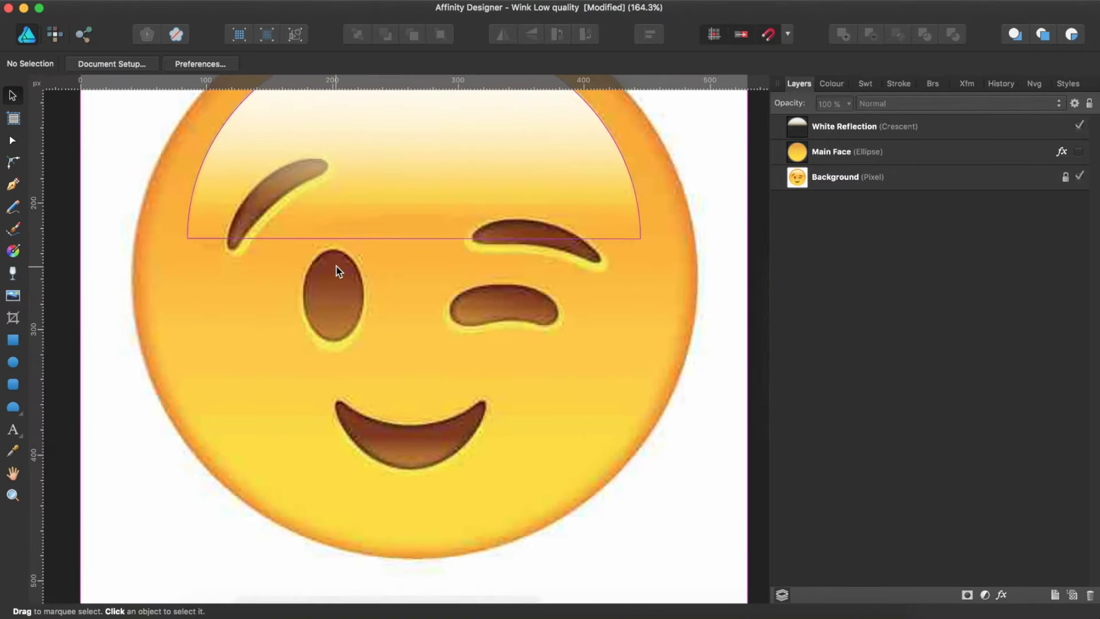
Step: Sample the dark brown from the upper part of the open eye and add it to the Wink Palette
click(867, 85)
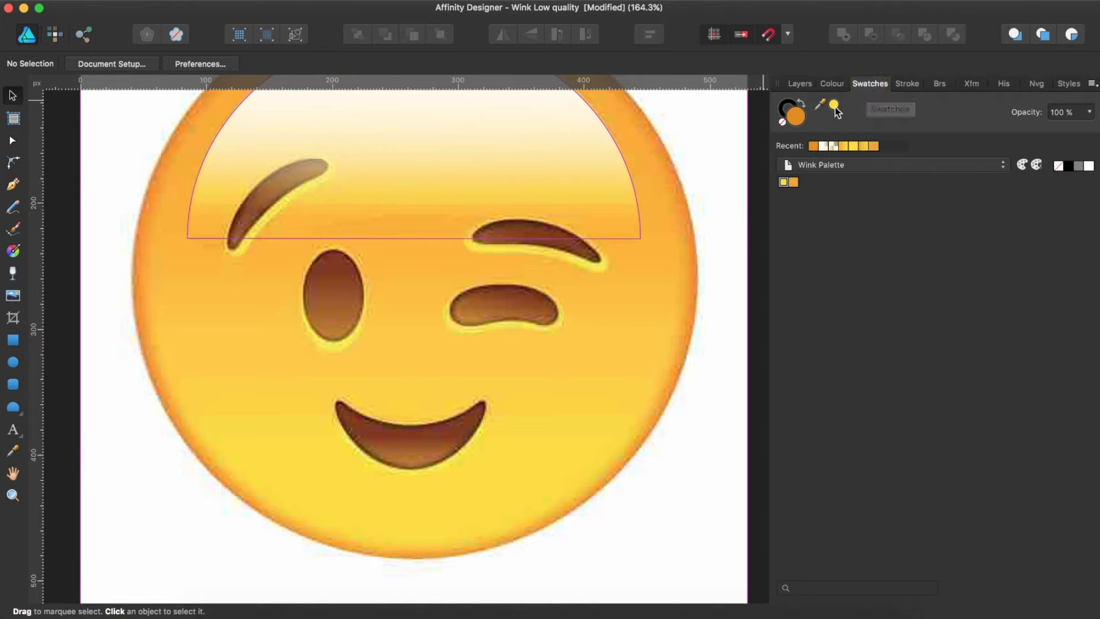
drag(835, 106, 329, 261)
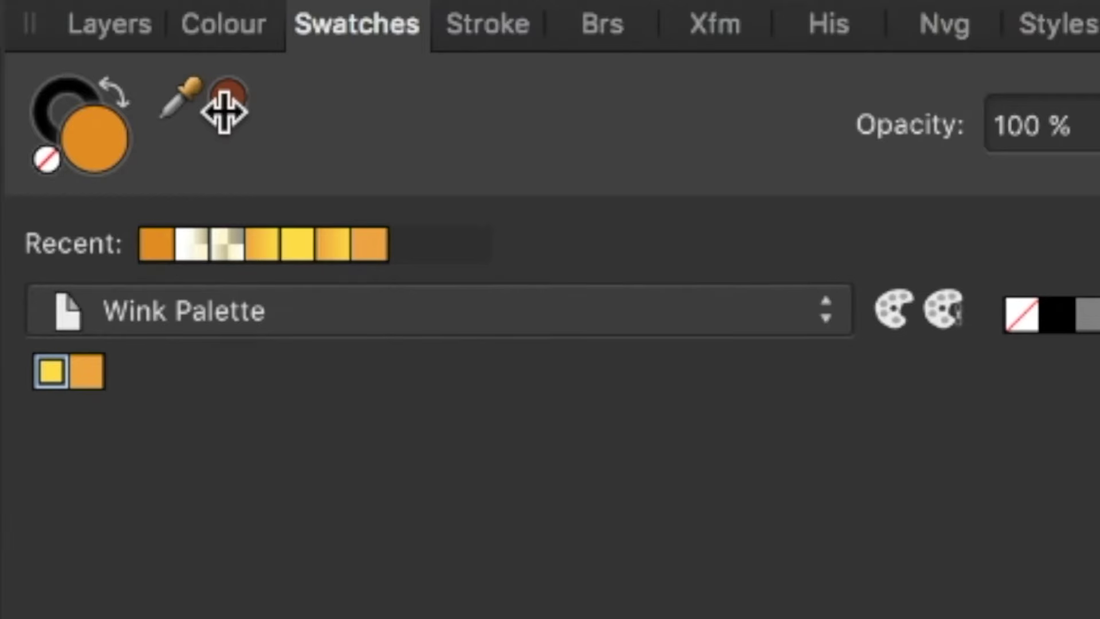
click(230, 95)
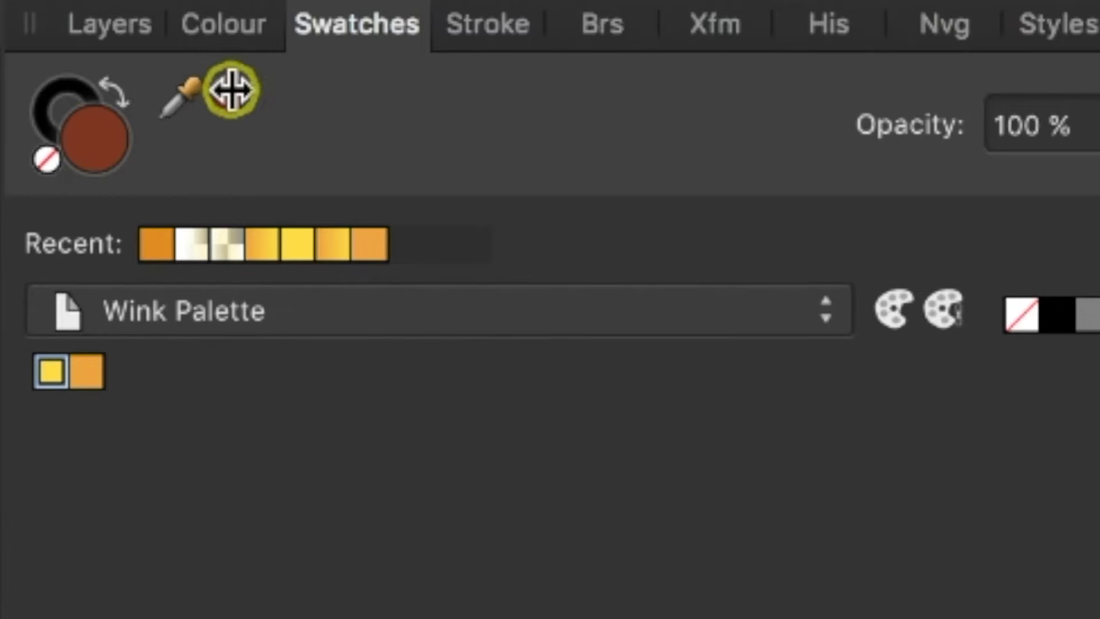
click(890, 308)
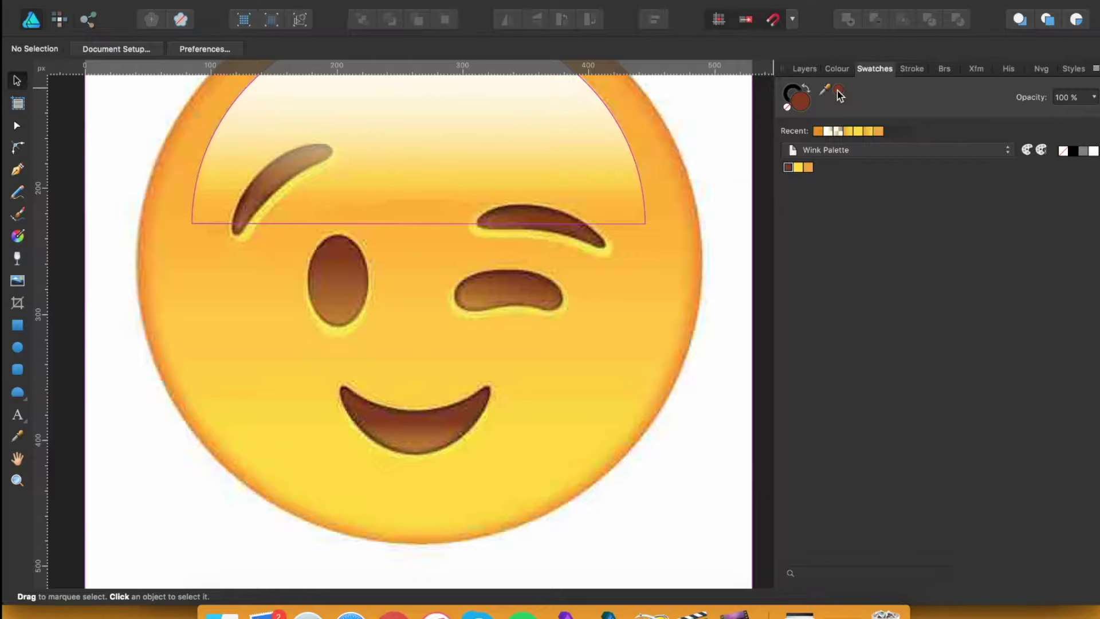
Step: Sample the lighter brown from the lower part of the open eye and add it to the Wink Palette
drag(200, 95, 333, 316)
click(839, 92)
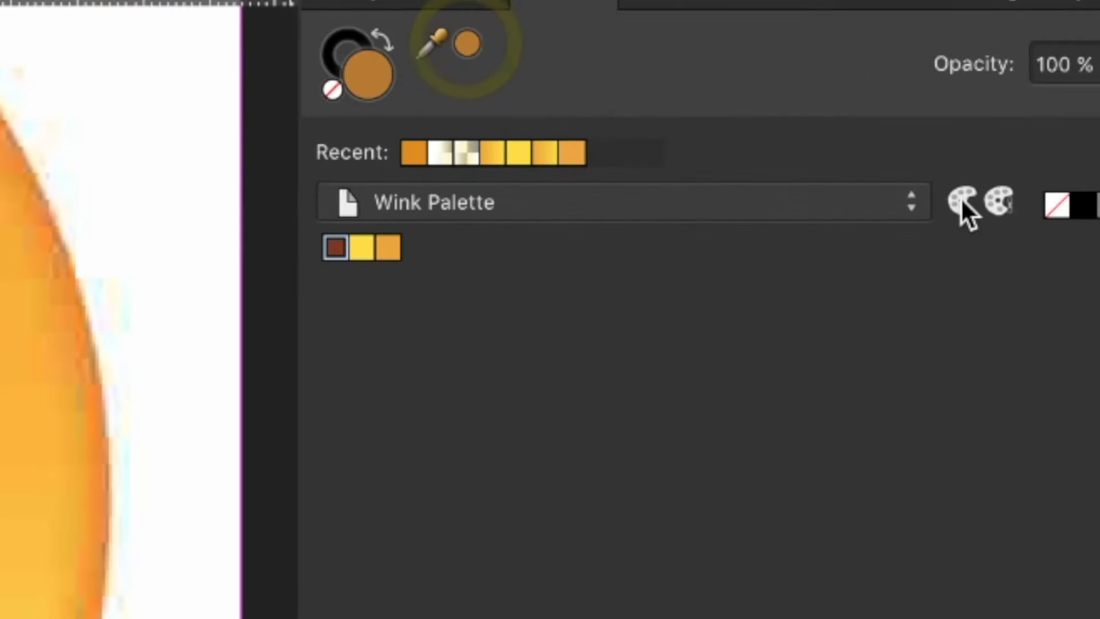
click(962, 199)
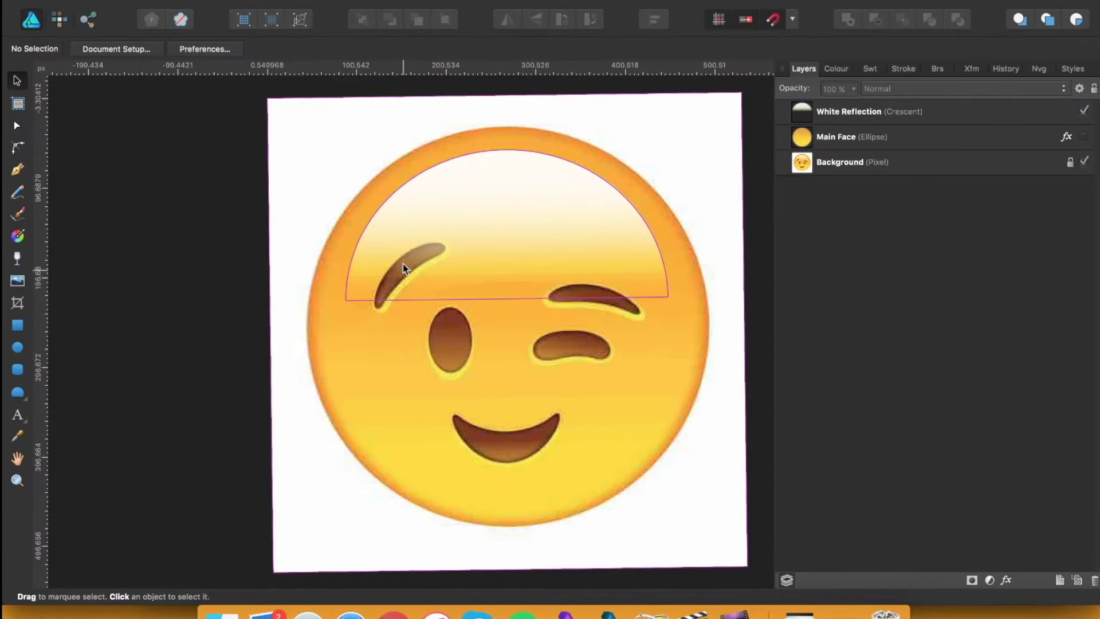
Step: Draw a crescent over the original emoji's left eyebrow with the Crescent tool
scroll(404, 268, up, 5)
scroll(416, 291, up, 3)
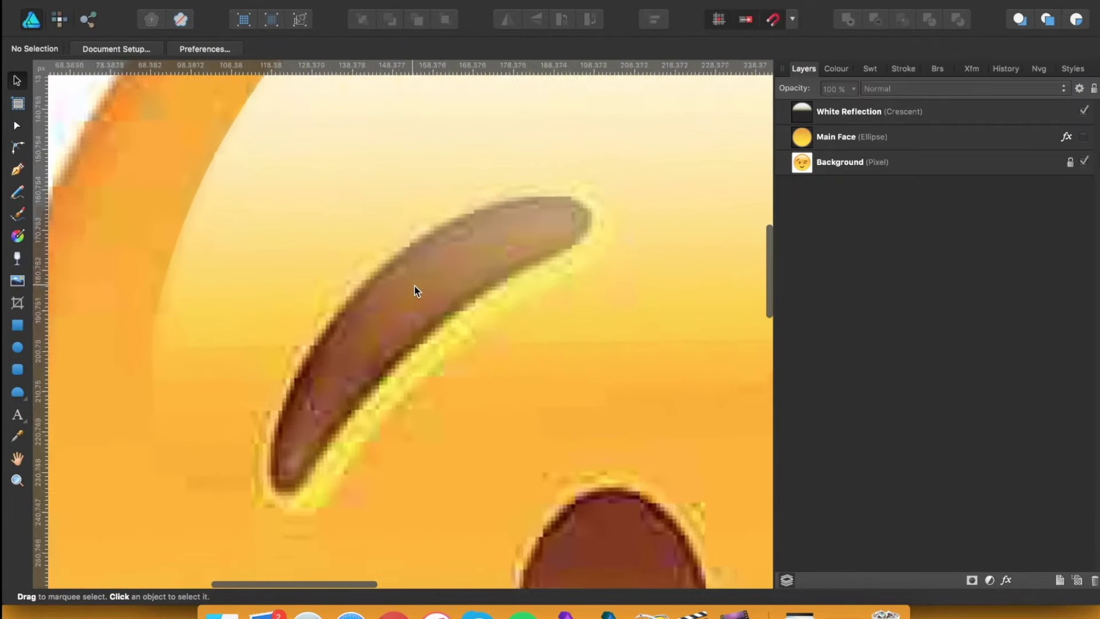
click(20, 393)
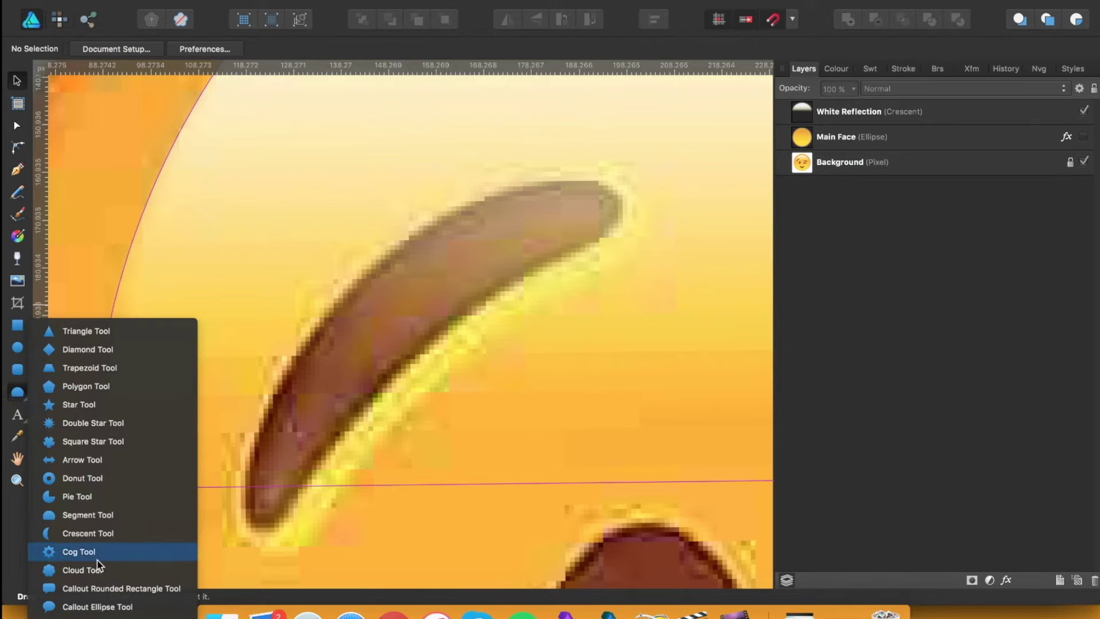
click(102, 535)
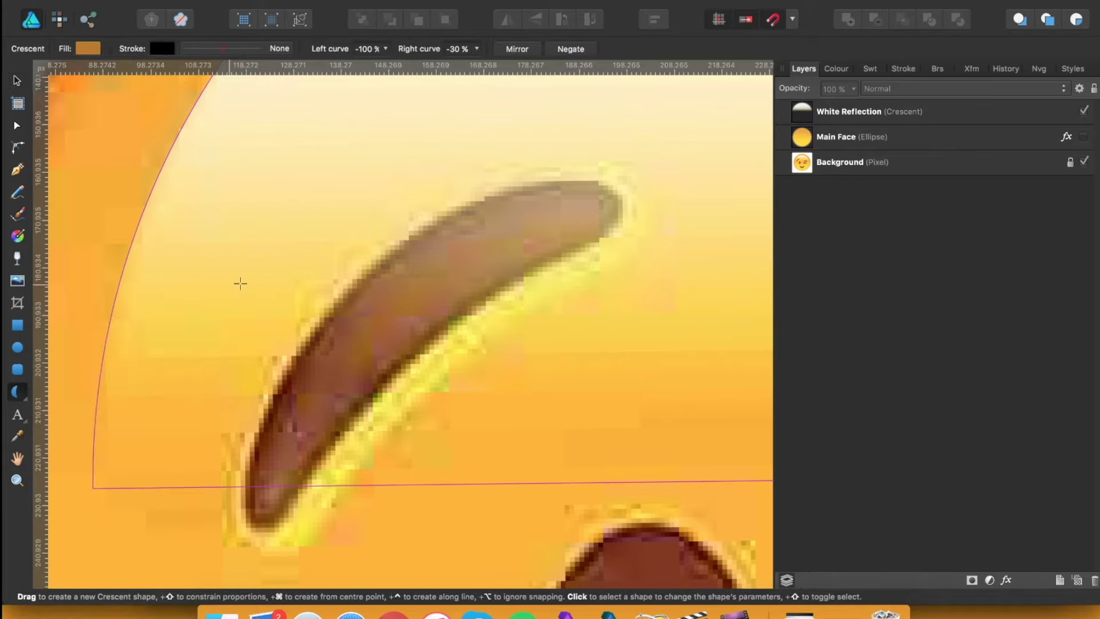
drag(217, 224, 436, 499)
Step: Rotate and resize the crescent to match the slanted left eyebrow, and convert it to curves
key(v)
drag(326, 318, 440, 301)
drag(583, 261, 635, 218)
drag(343, 462, 263, 531)
click(710, 51)
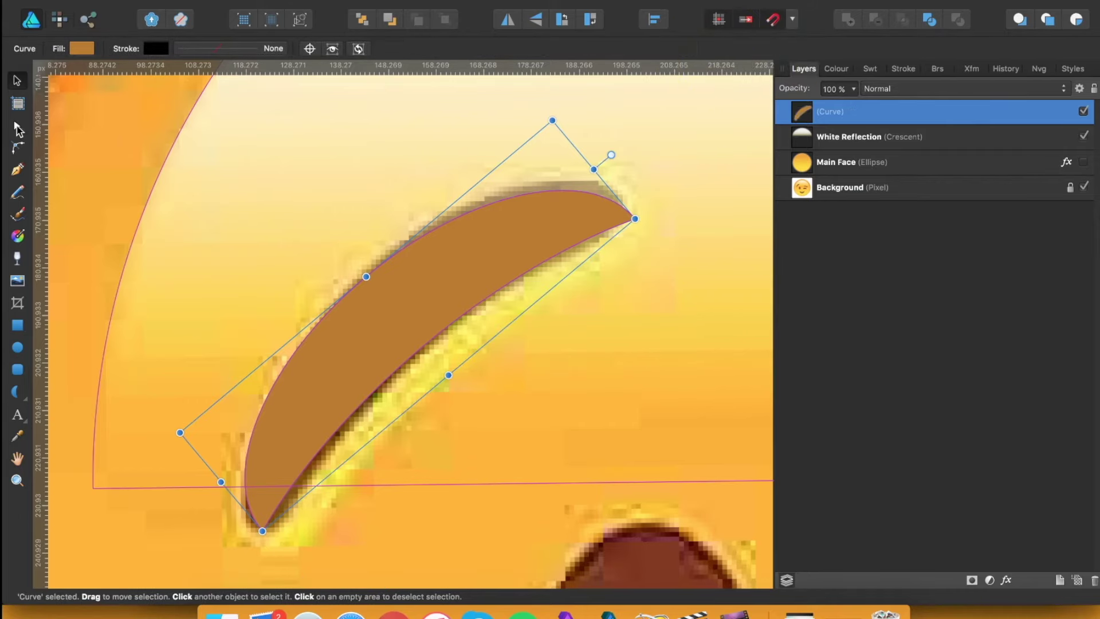
Step: Reshape the eyebrow curve's upper right tip with the Node tool so it rounds off like the original
click(16, 125)
scroll(545, 215, up, 5)
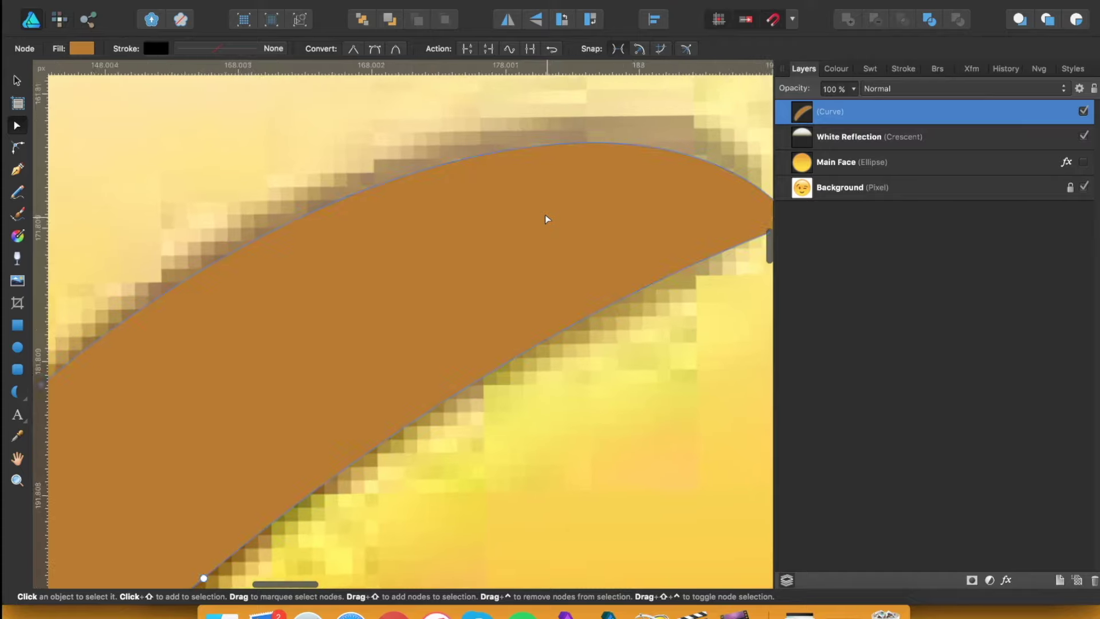
drag(653, 242, 612, 214)
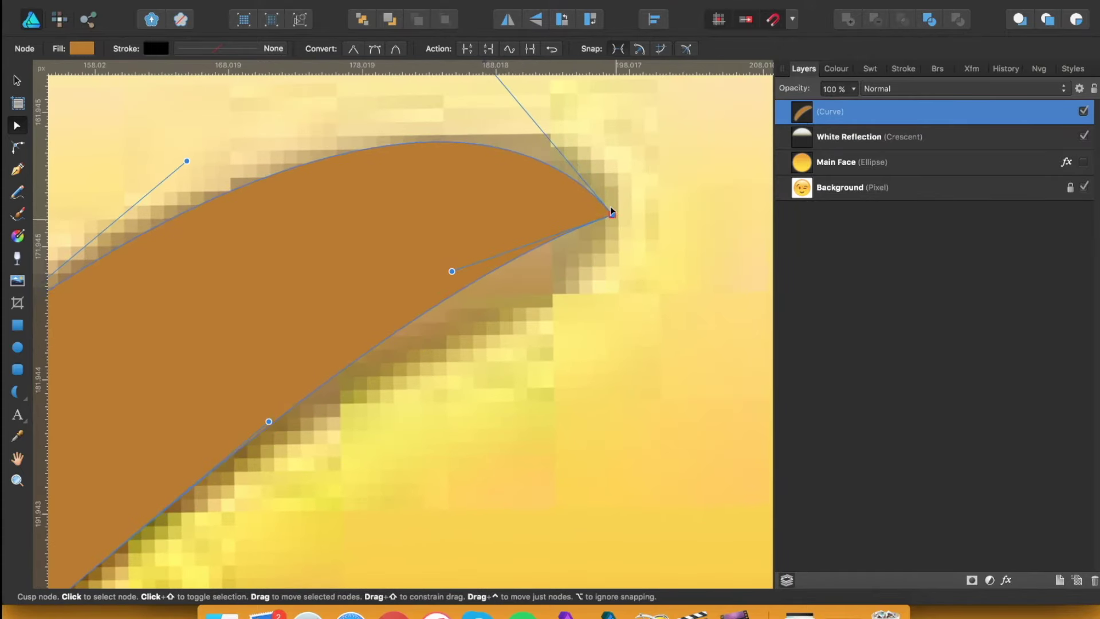
drag(450, 271, 644, 270)
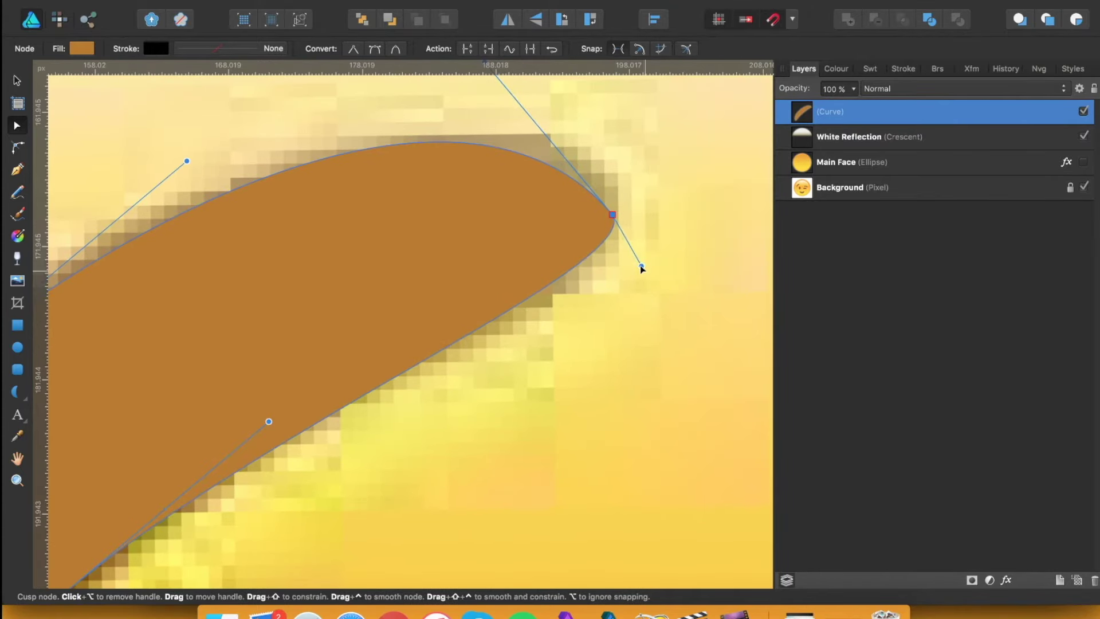
scroll(564, 172, up, 3)
drag(531, 147, 623, 129)
scroll(623, 129, left, 5)
drag(484, 200, 471, 173)
Step: Adjust the nodes and handles at the eyebrow curve's lower tip and along its underside to follow the original outline
scroll(470, 172, down, 8)
click(311, 347)
drag(312, 348, 311, 358)
drag(396, 209, 337, 360)
scroll(338, 356, up, 7)
scroll(347, 325, right, 8)
drag(489, 302, 478, 334)
drag(459, 245, 458, 235)
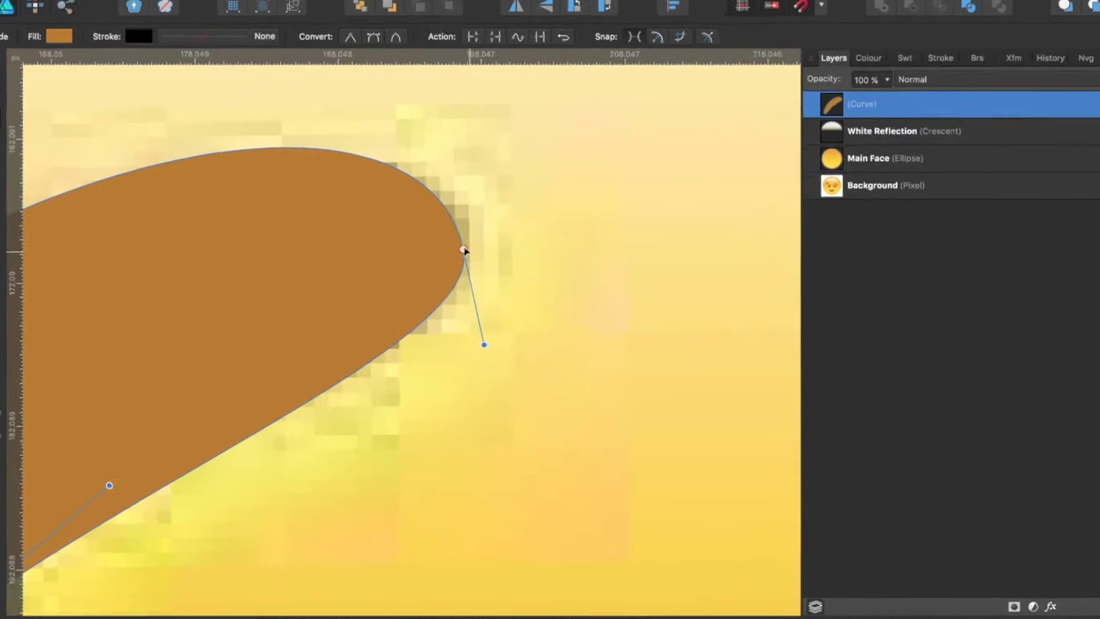
drag(544, 262, 578, 277)
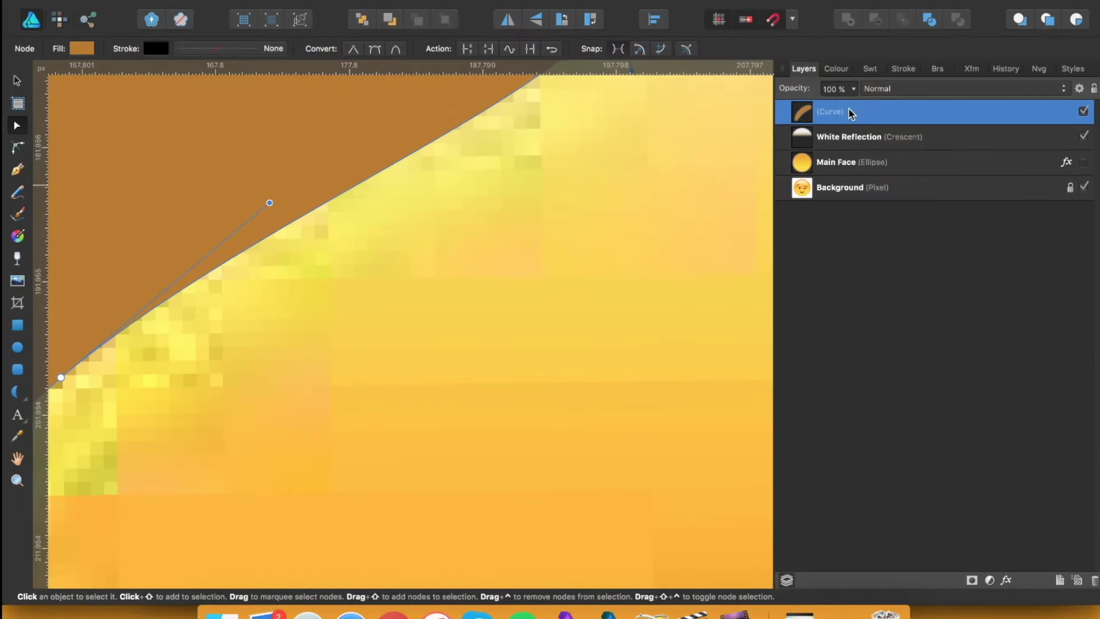
Step: Lower the eyebrow curve's opacity to 52% and refine its lower edge against the original underneath
click(853, 89)
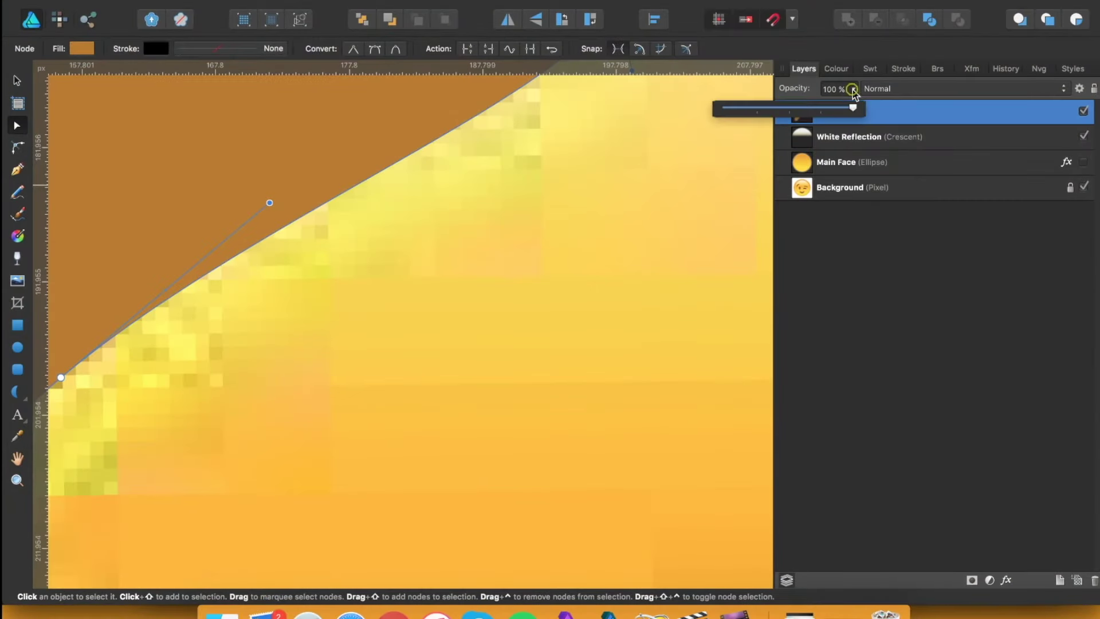
drag(839, 109, 794, 110)
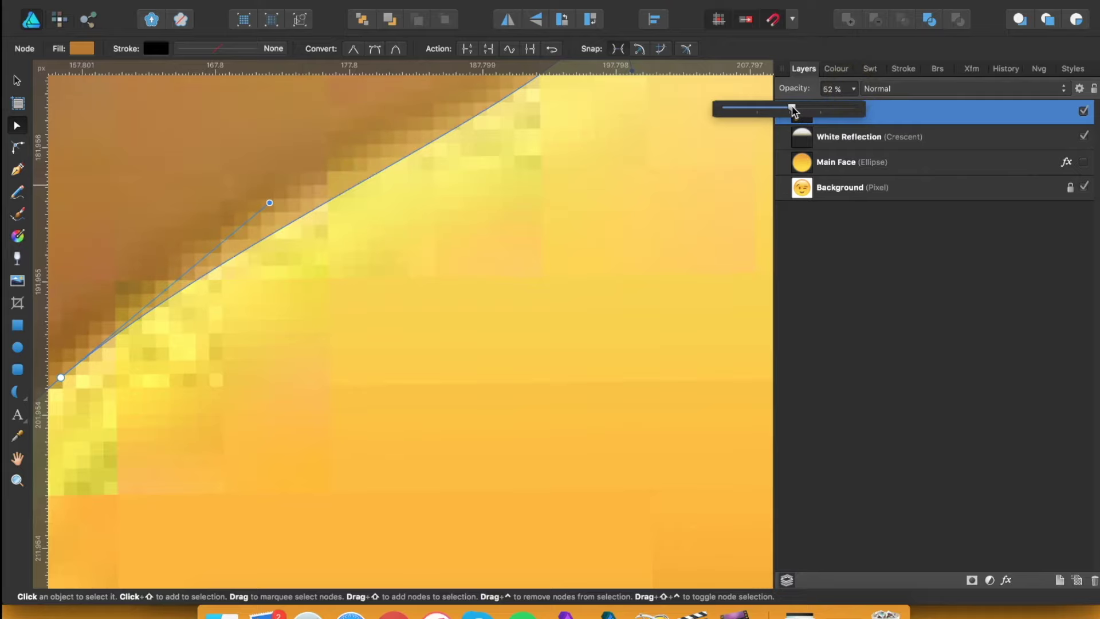
scroll(542, 146, up, 3)
drag(309, 291, 291, 275)
scroll(286, 278, down, 10)
scroll(279, 285, down, 10)
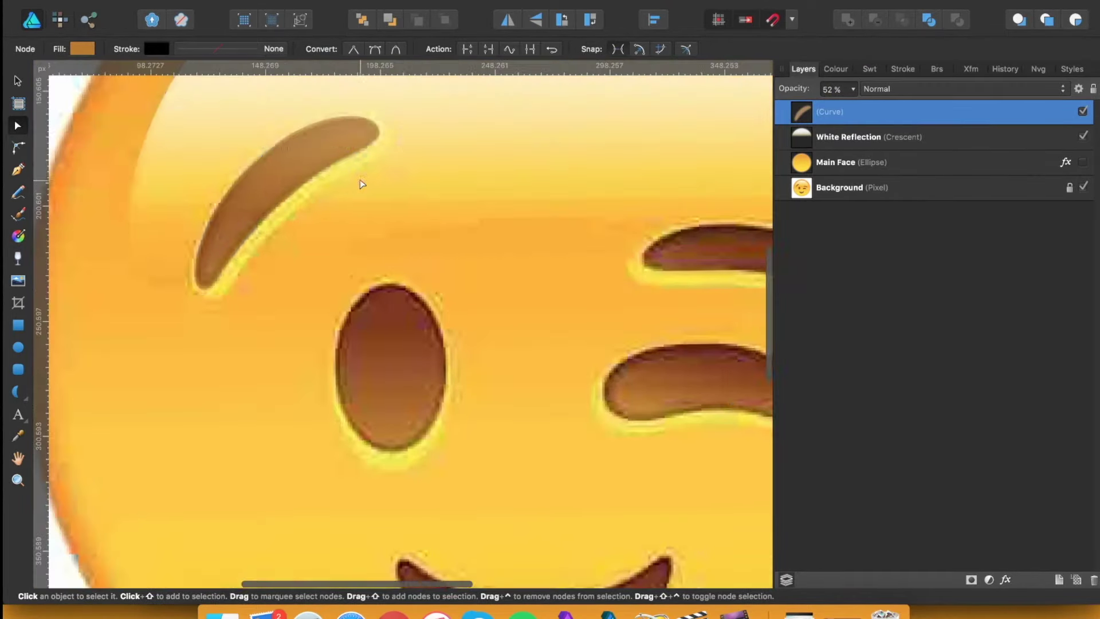
Step: Restore the eyebrow curve's opacity to 100% and name its layer Left Eyebrow
click(853, 90)
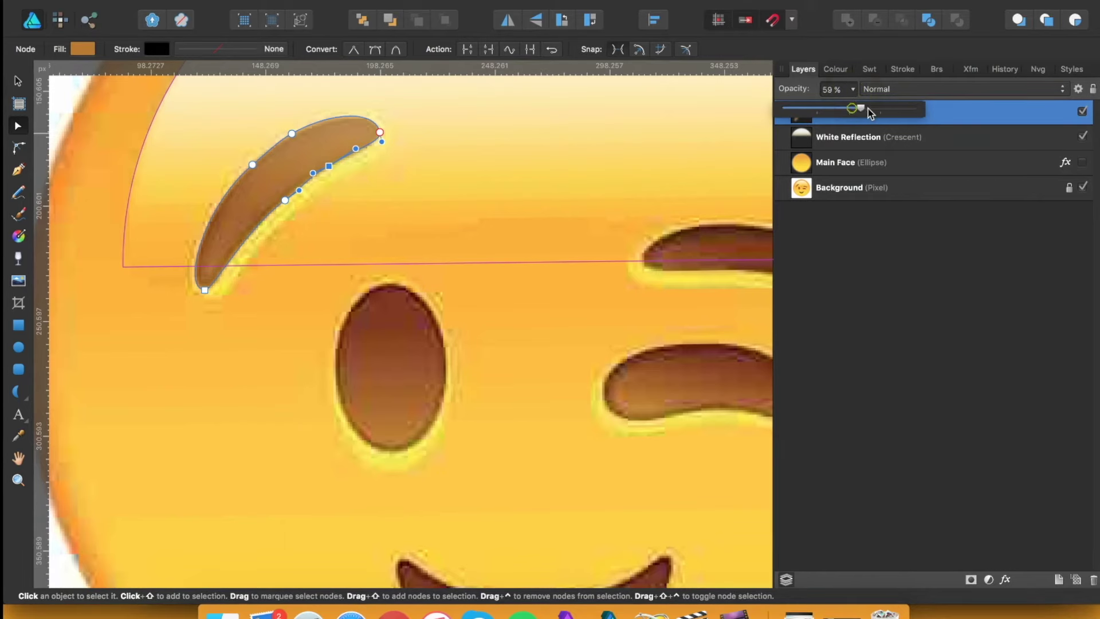
drag(869, 113, 917, 109)
double_click(832, 112)
text(Le)
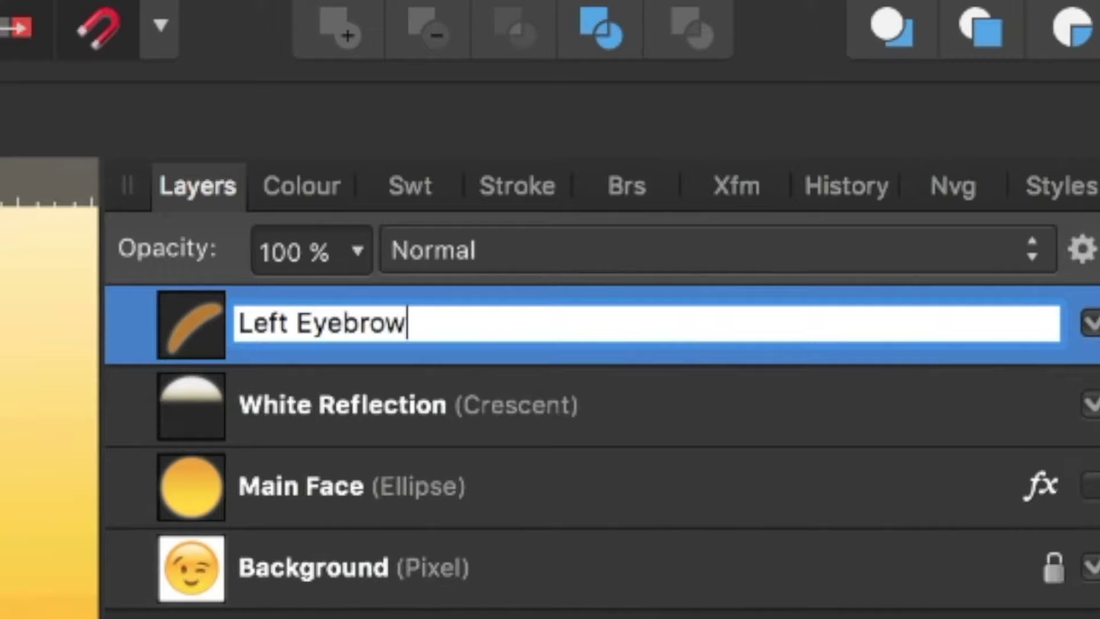
text(ft Eyebrow)
key(Return)
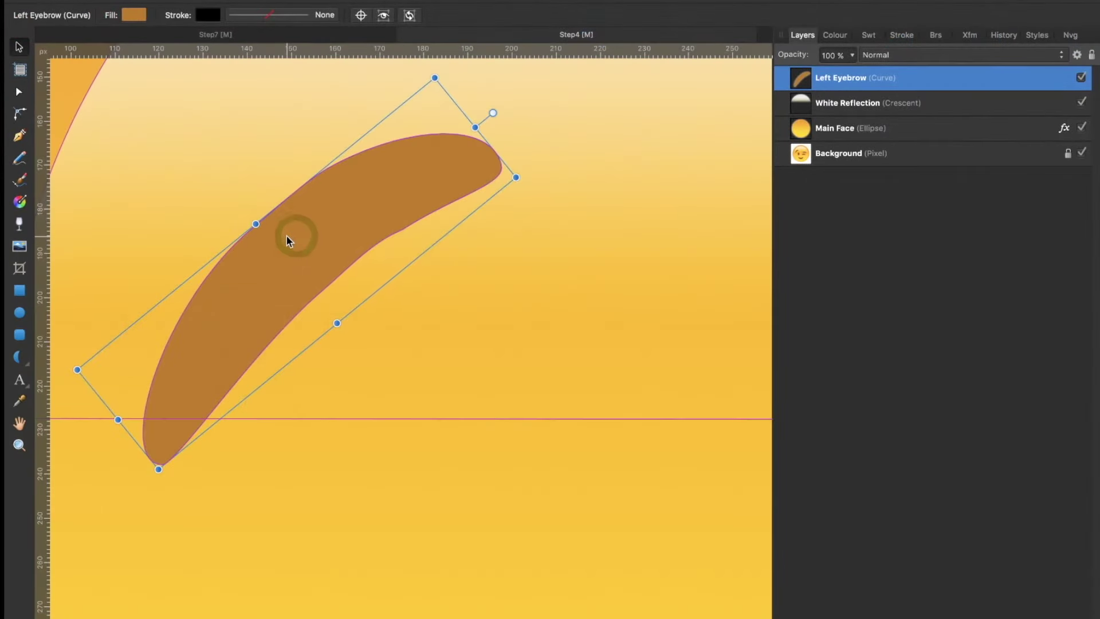
Step: Give the Left Eyebrow a linear gradient fill with the Wink Palette's lighter brown as the start stop
click(136, 16)
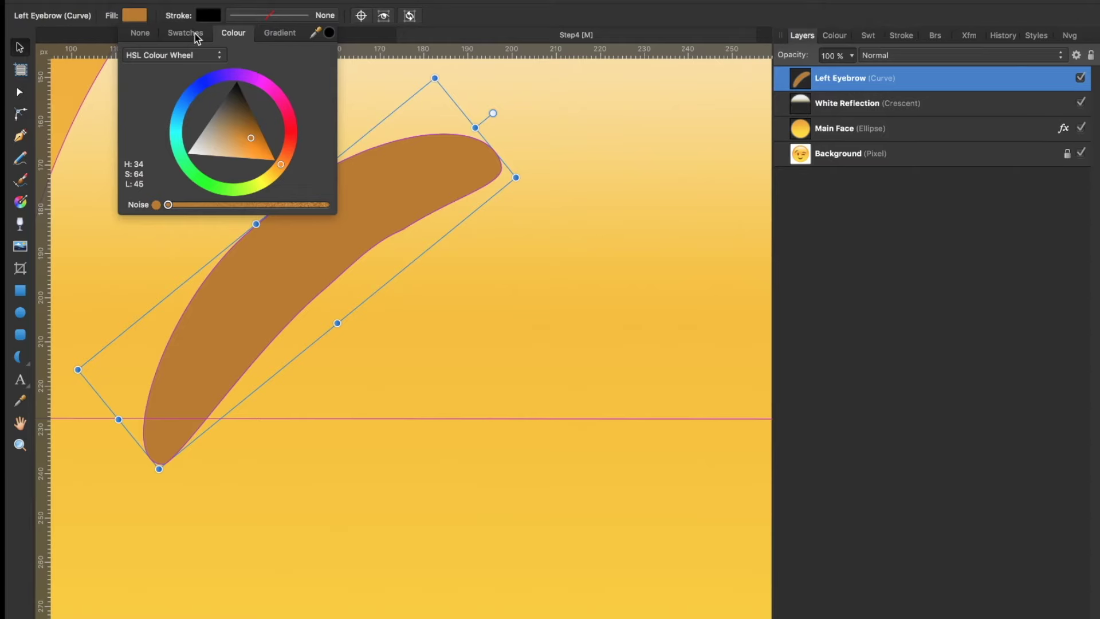
click(292, 34)
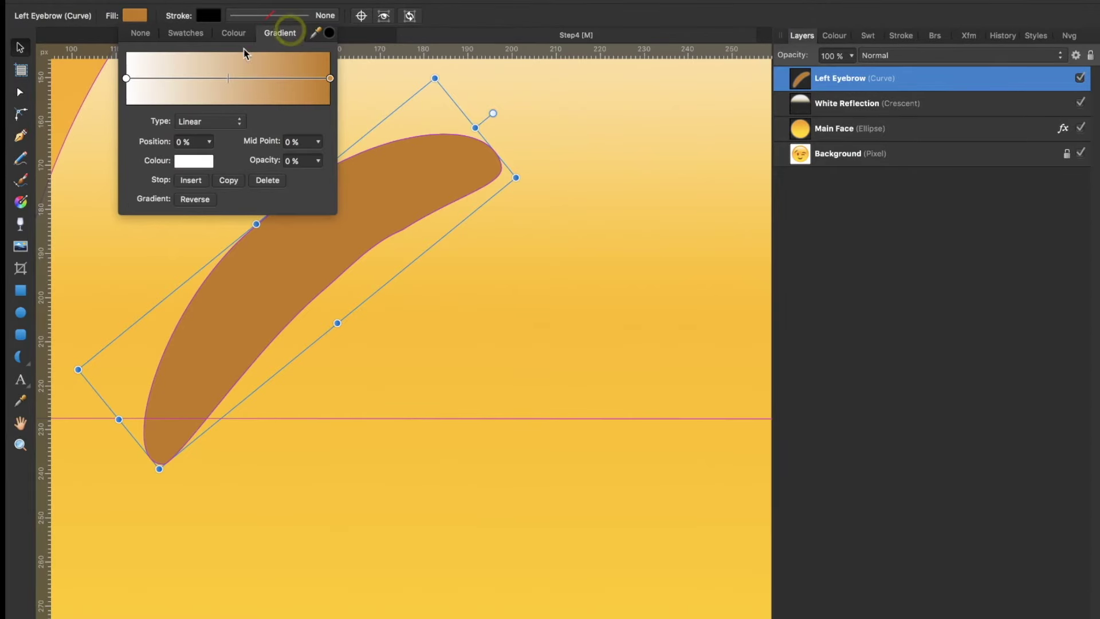
click(127, 79)
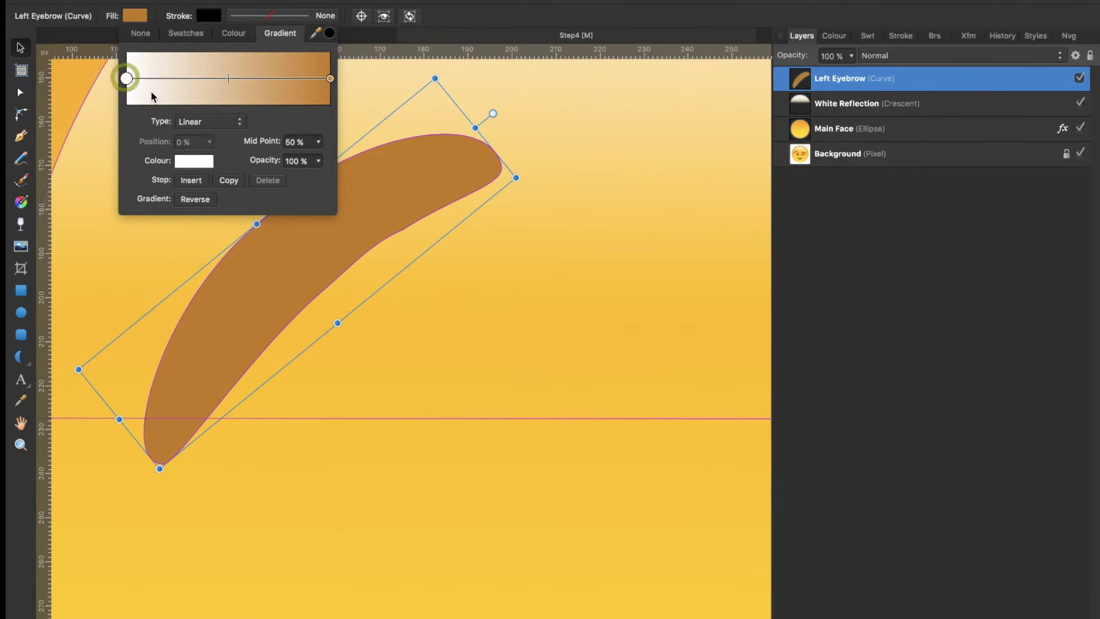
click(192, 163)
click(210, 184)
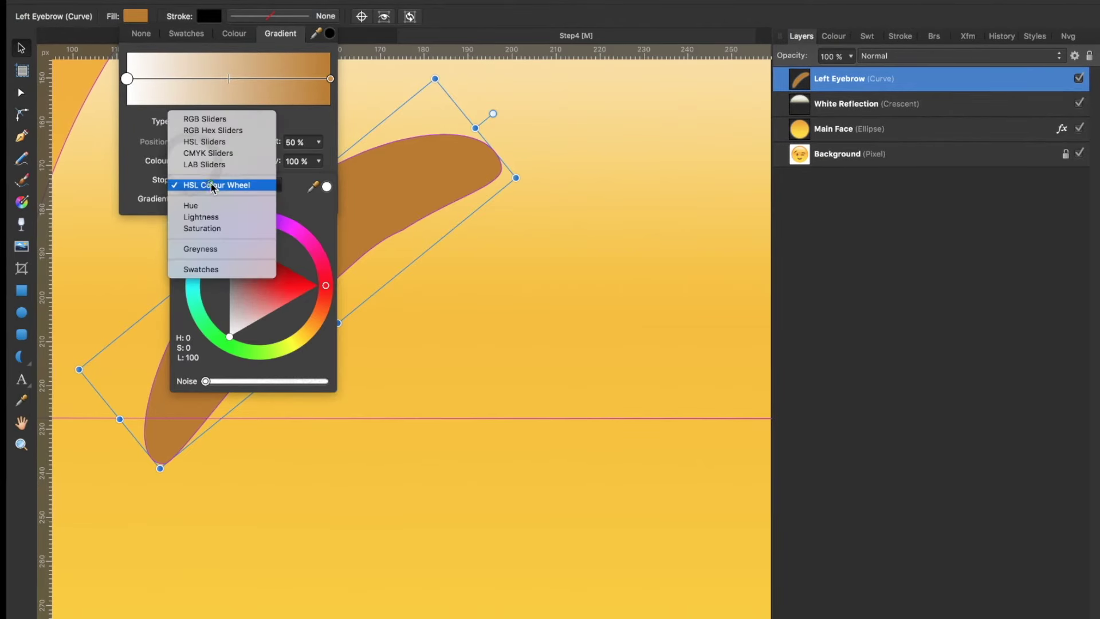
click(215, 270)
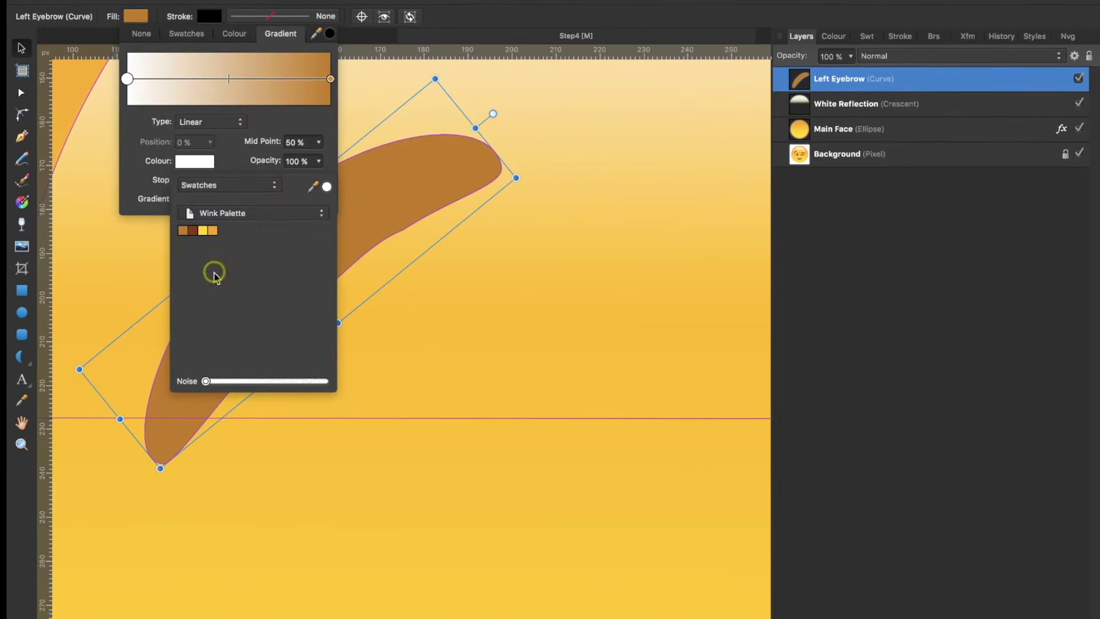
click(183, 232)
Step: Set the gradient's end stop to the Wink Palette's dark brown and reverse the gradient so the eyebrow's upper edge is dark
click(331, 79)
click(195, 161)
click(193, 231)
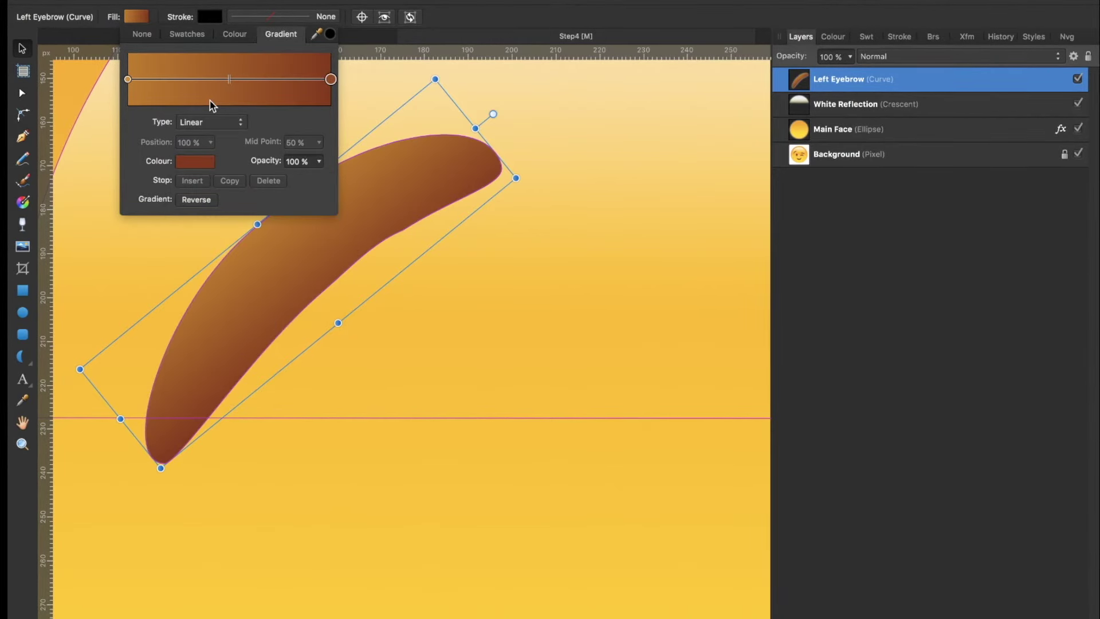
click(207, 200)
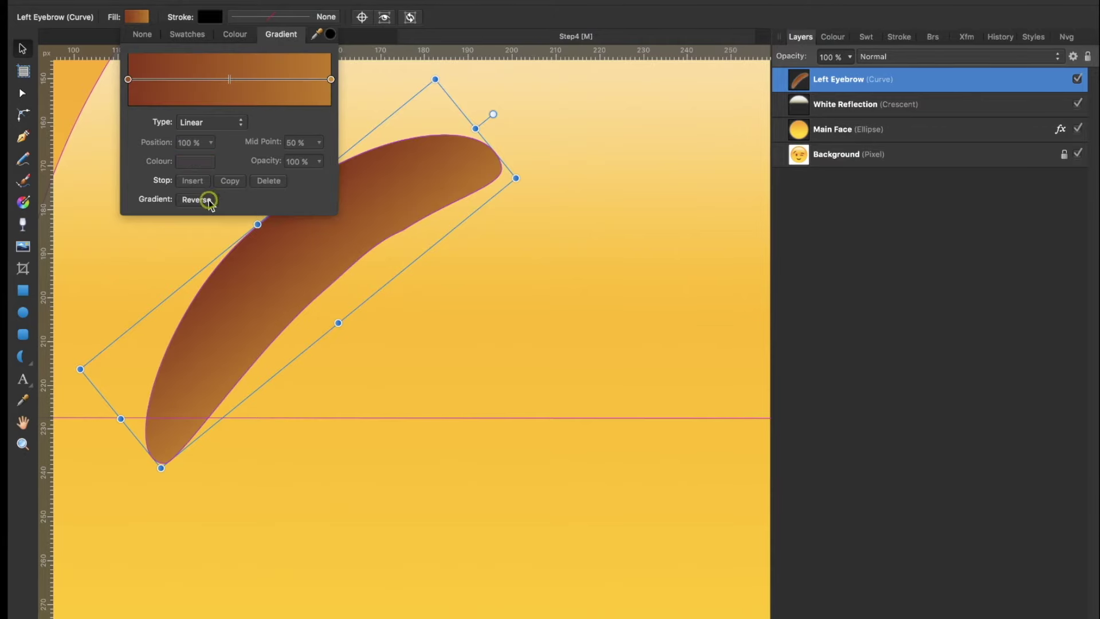
key(g)
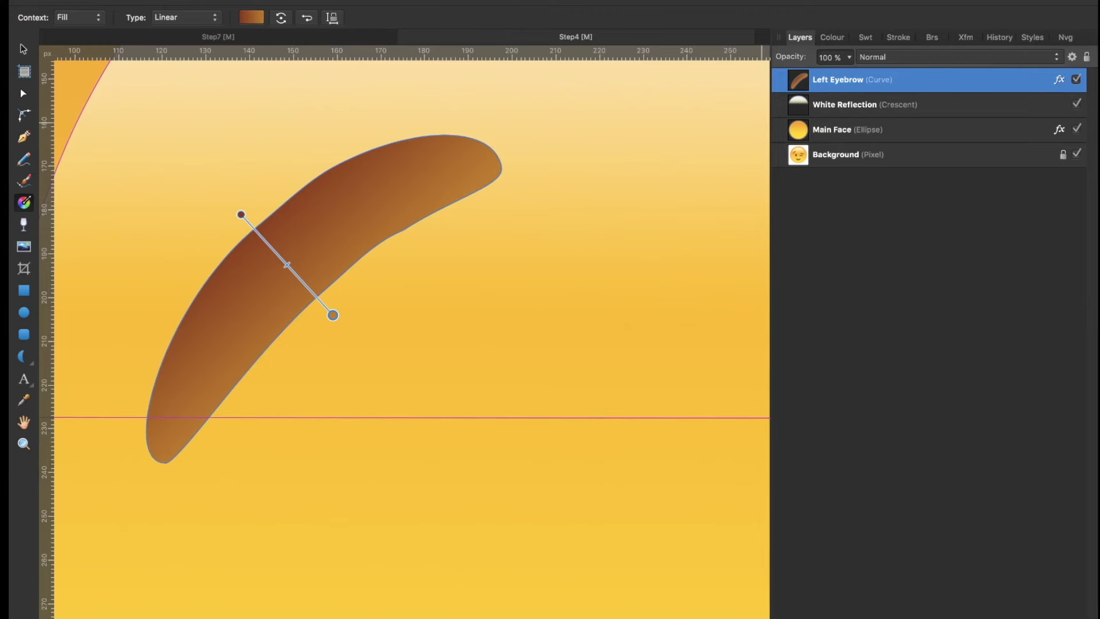
Step: Add an Inner Glow to the Left Eyebrow in dark reddish brown, with Normal blend mode, 7.9 px radius and 53% intensity
click(997, 618)
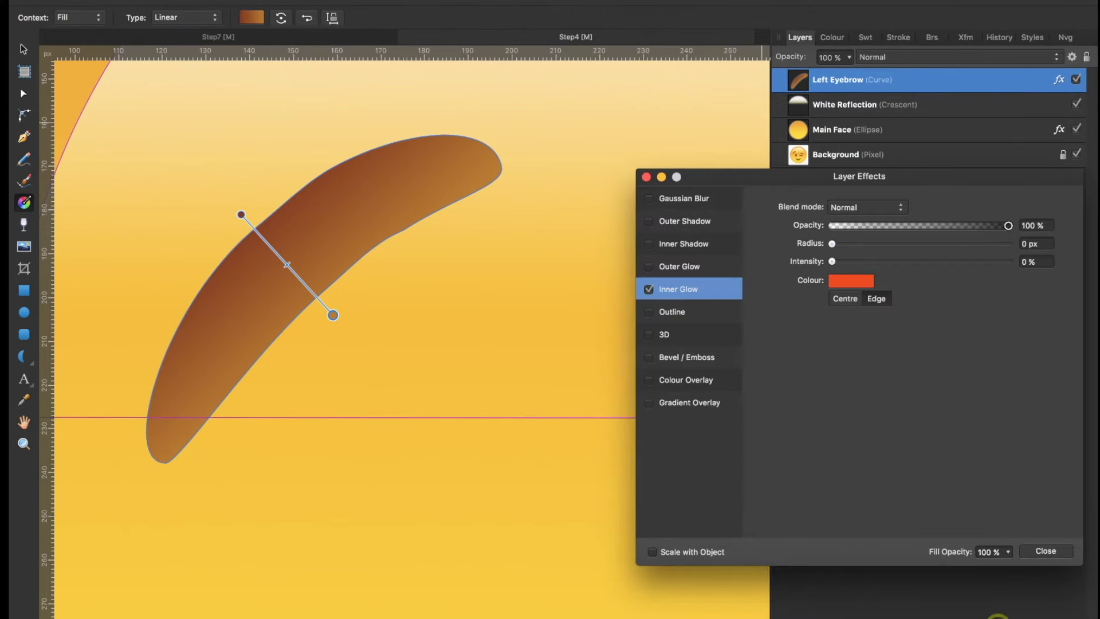
click(864, 207)
drag(832, 244, 907, 246)
click(845, 282)
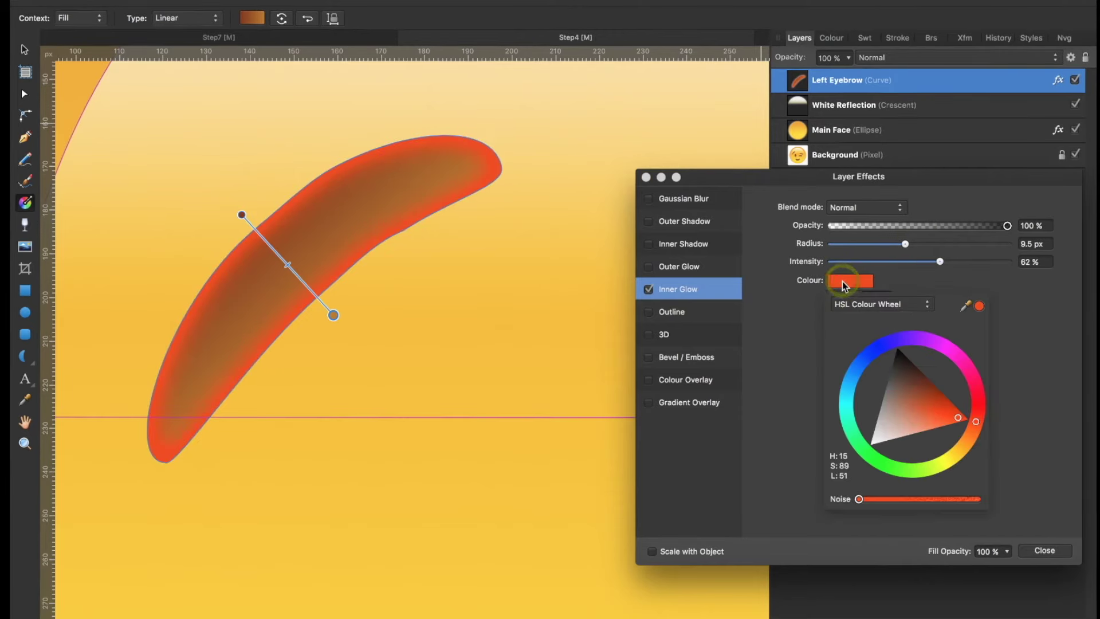
click(912, 378)
drag(915, 376, 916, 375)
click(864, 285)
drag(939, 261, 902, 251)
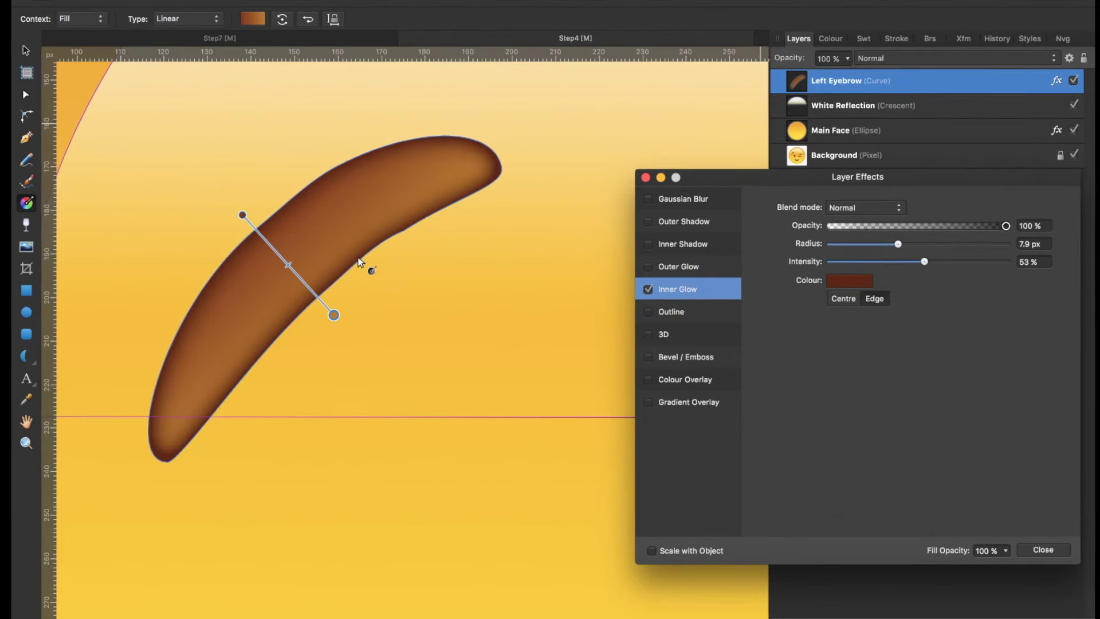
click(1043, 550)
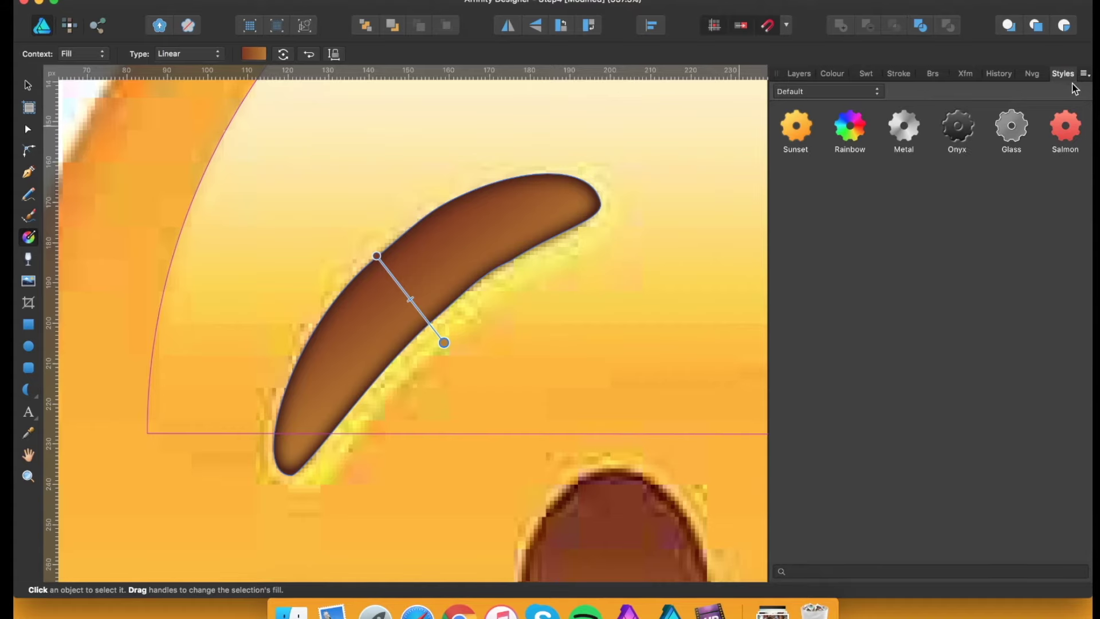
Step: Save the eyebrow's appearance as a new style in the Default category and name it FaceFeature
click(1084, 73)
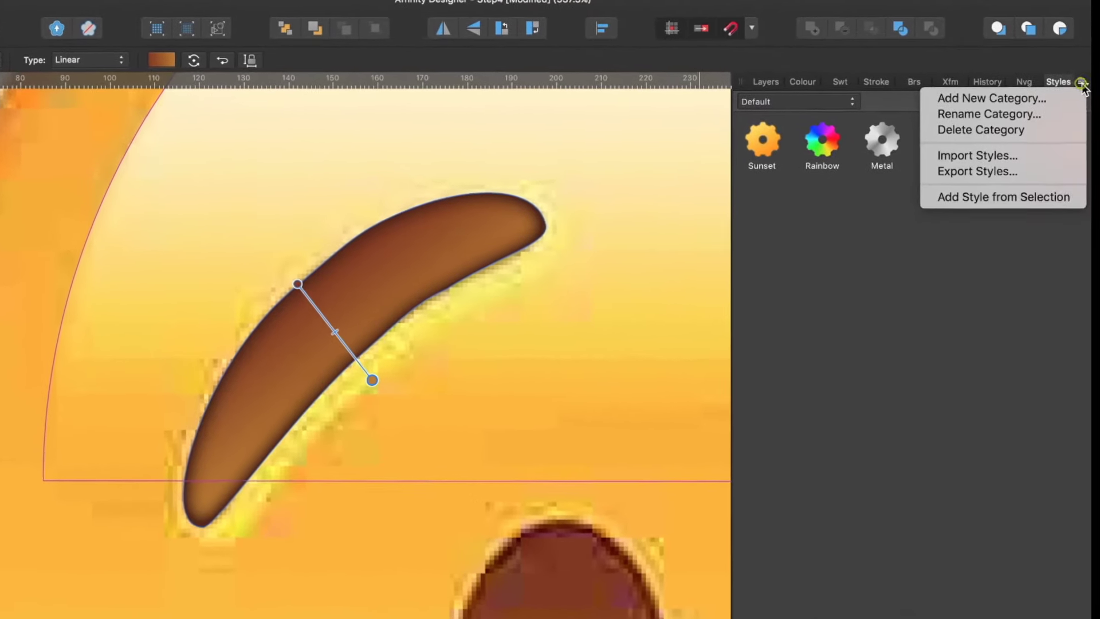
click(996, 207)
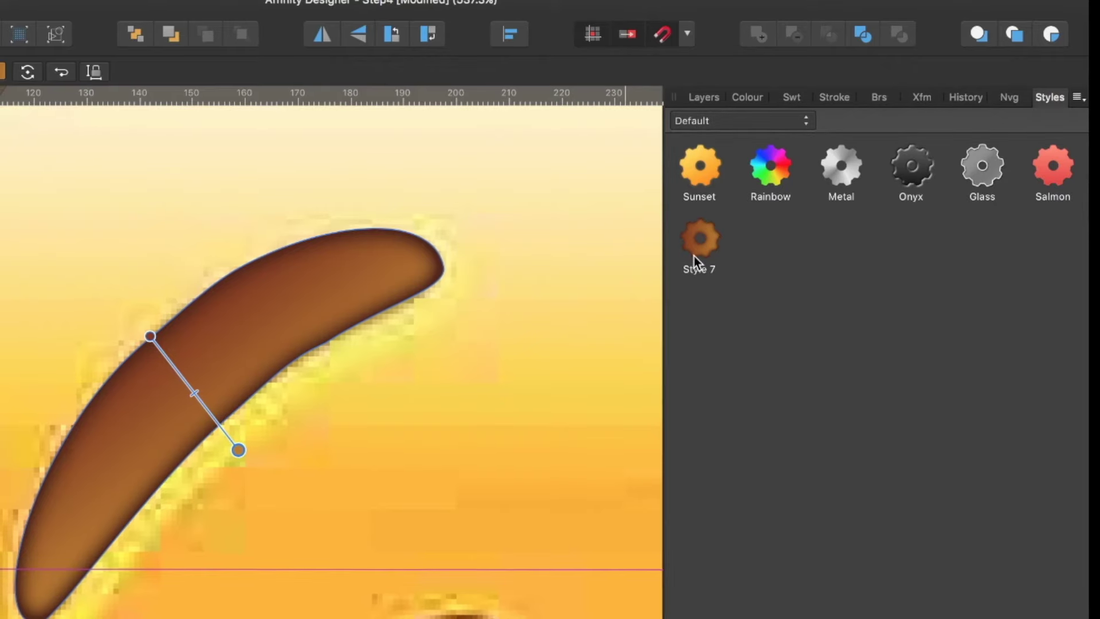
double_click(695, 261)
text(FaceFea)
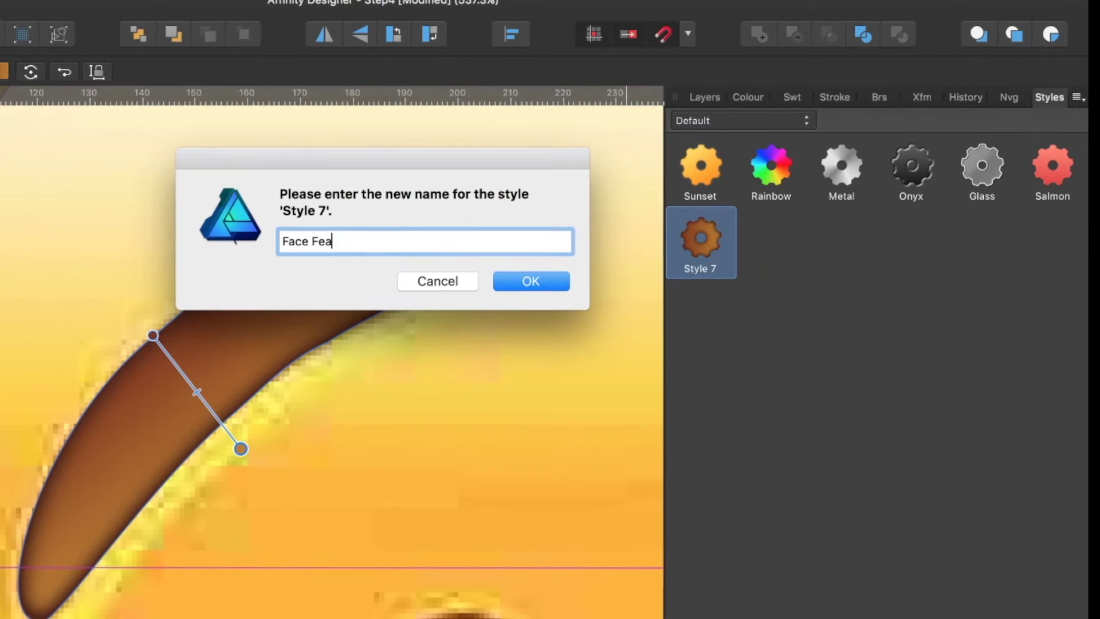
text(ture)
key(Return)
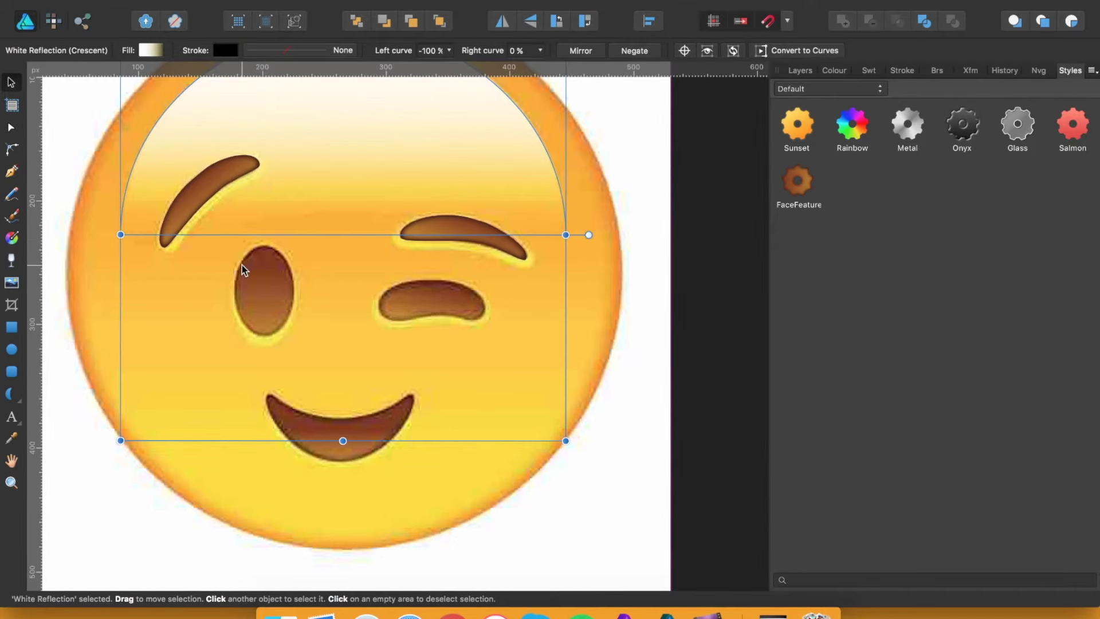
Step: Draw an ellipse over the original's open eye and fit it to the outline, about 50 px wide and 73 px tall
scroll(242, 270, up, 5)
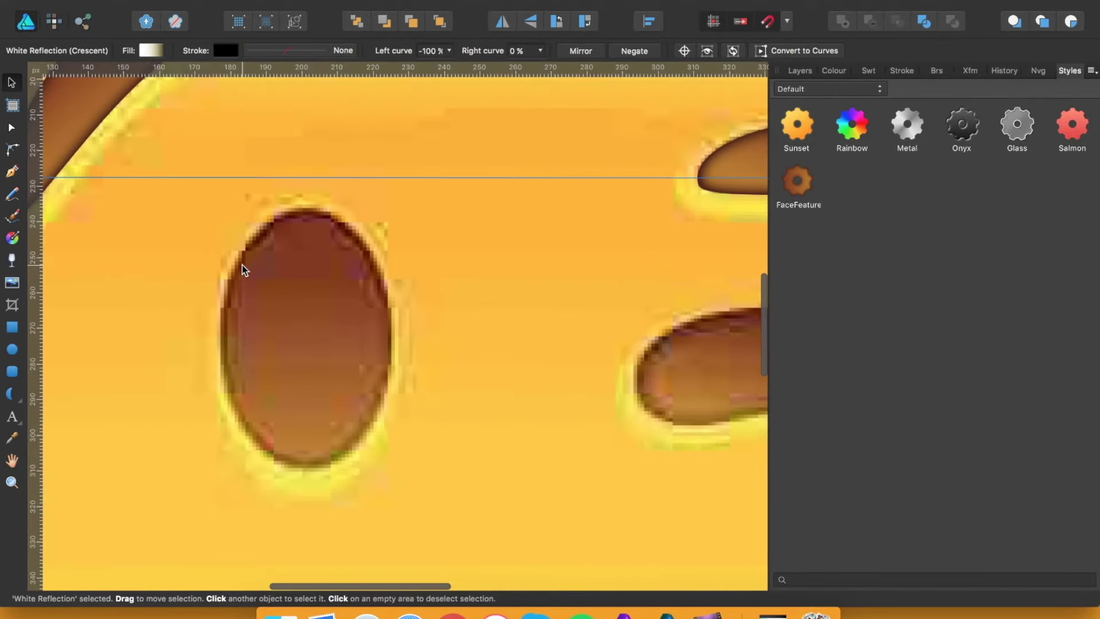
scroll(243, 269, up, 2)
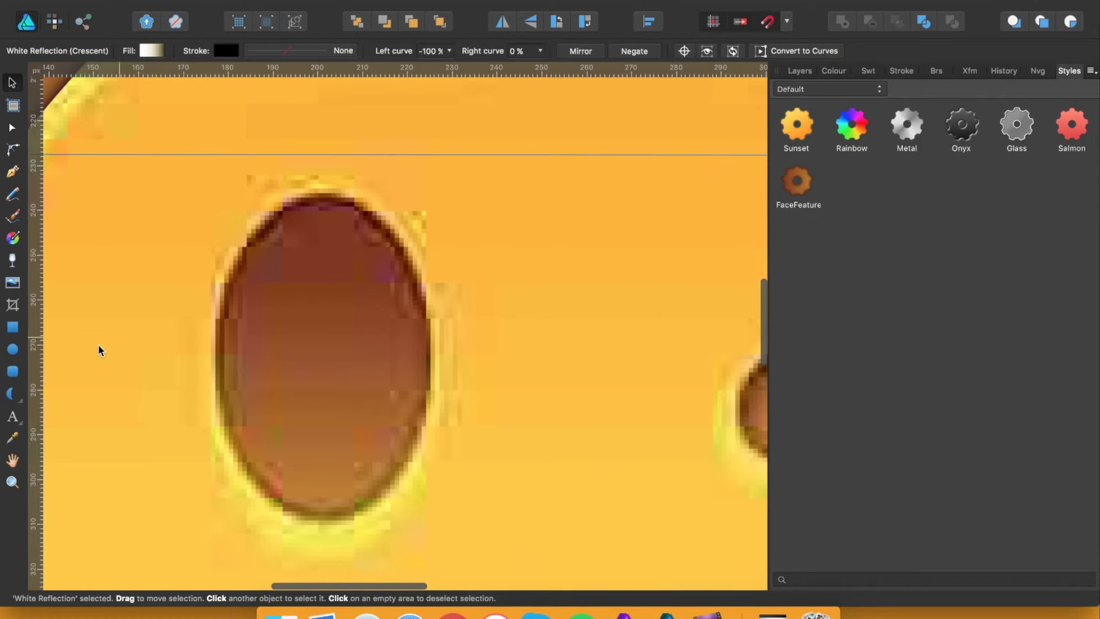
click(13, 350)
drag(218, 199, 427, 519)
drag(321, 202, 320, 192)
drag(220, 356, 212, 356)
drag(431, 357, 435, 357)
Step: Apply the FaceFeature style to the eye ellipse and turn its gradient vertical, dark brown at the top
click(801, 186)
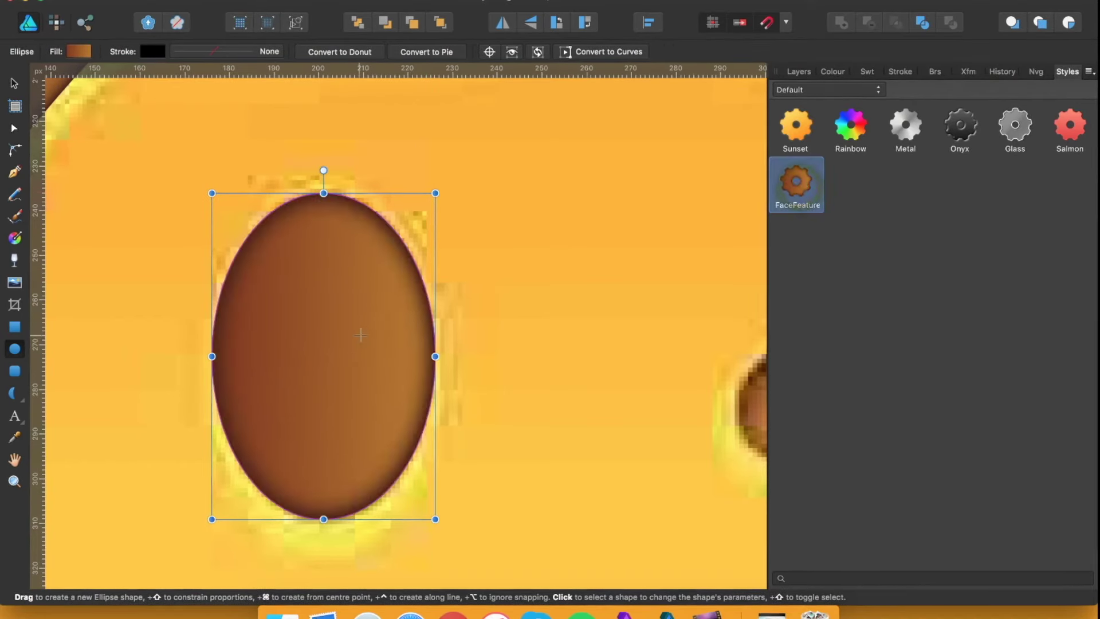
click(16, 238)
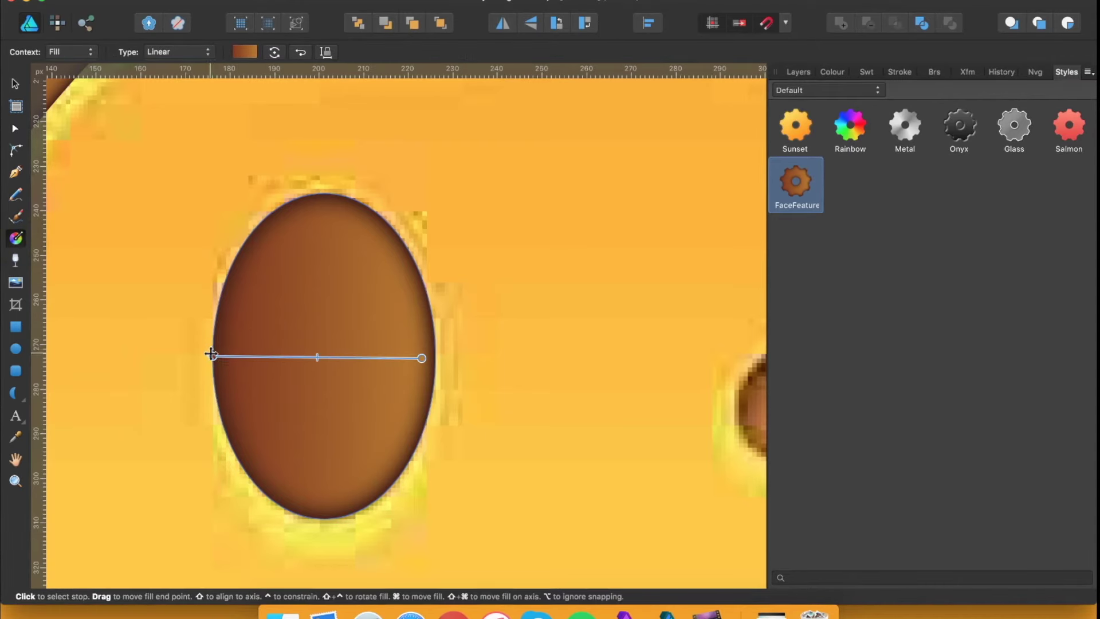
drag(214, 356, 307, 221)
drag(422, 359, 325, 474)
drag(310, 224, 319, 262)
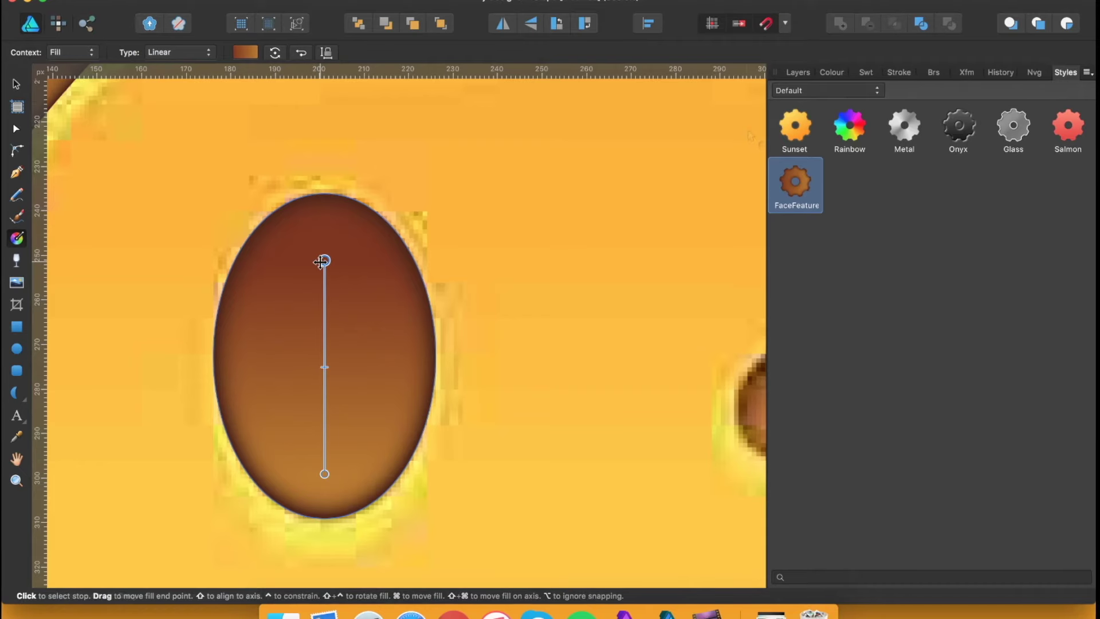
Step: Rename the open eye's ellipse layer as Left Eye
click(798, 73)
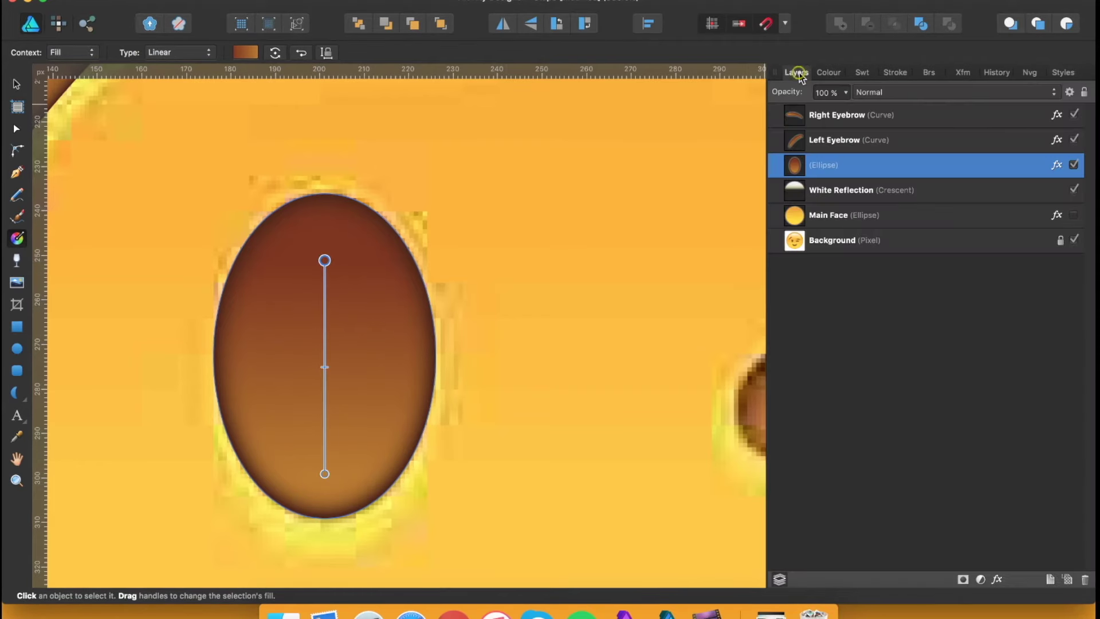
double_click(825, 165)
text(Left eye)
key(BackSpace)
key(BackSpace)
key(BackSpace)
text(Eye)
key(Return)
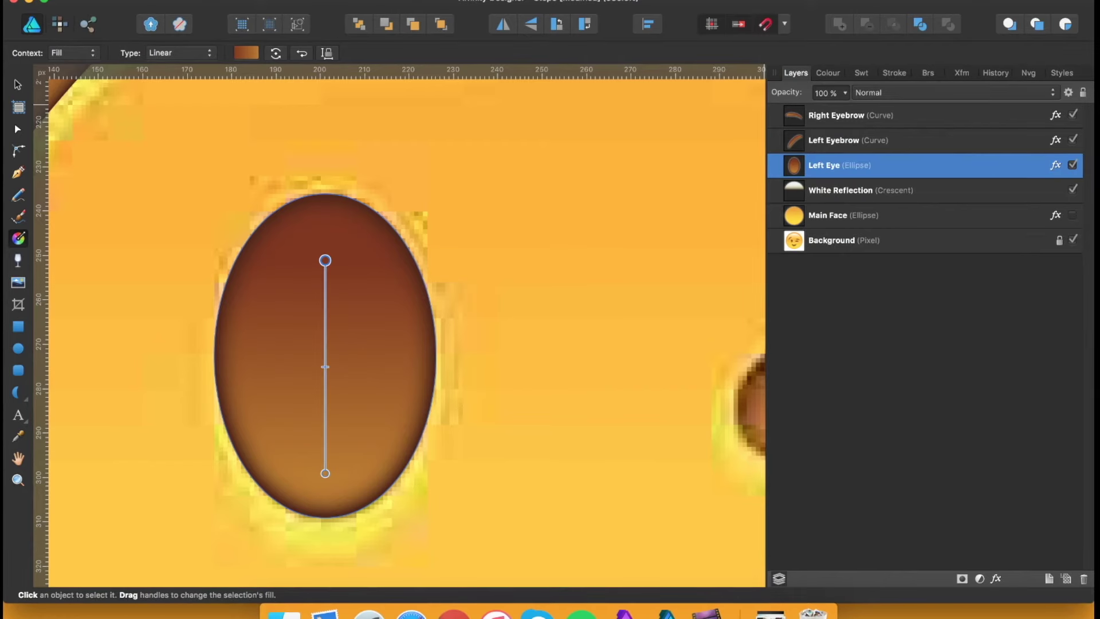
Step: Duplicate the right eyebrow and place the copy over the original's winking eye
scroll(640, 365, right, 10)
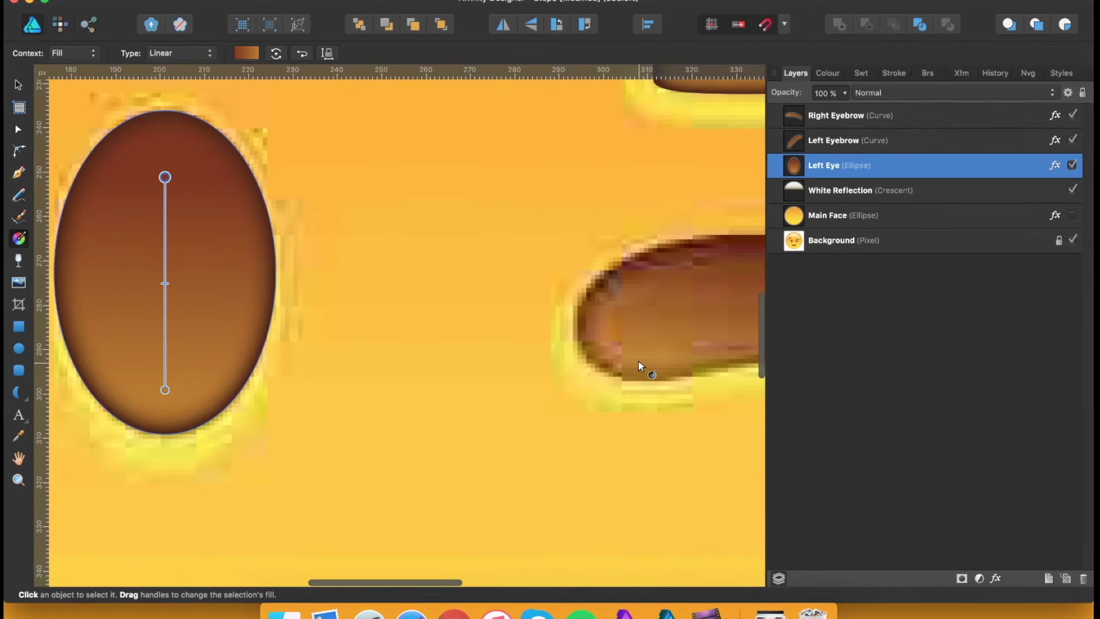
scroll(641, 366, left, 3)
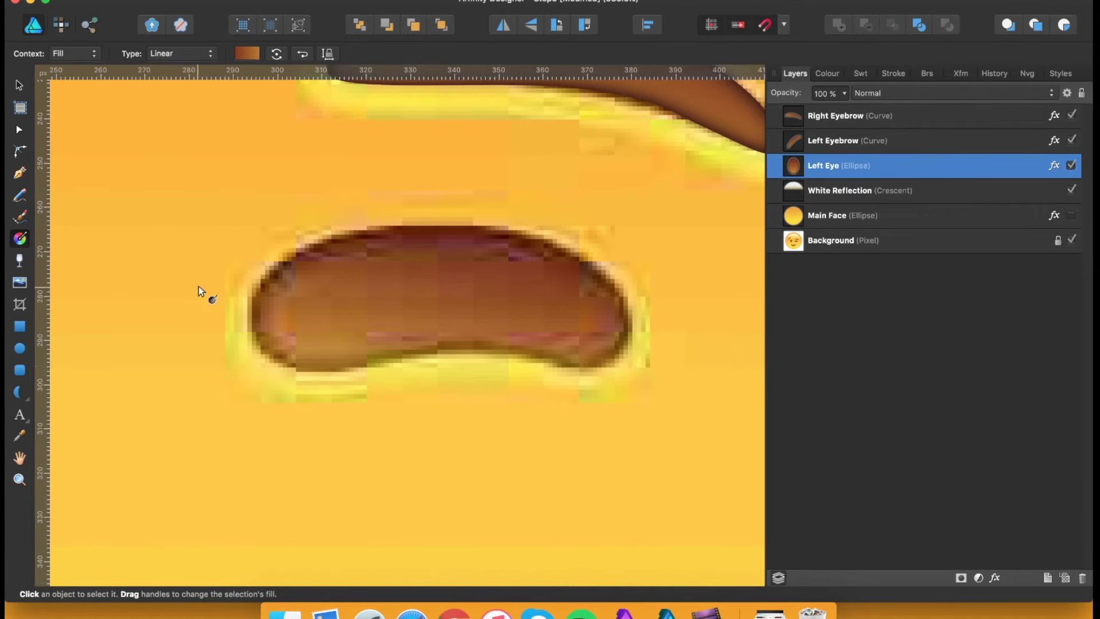
scroll(480, 160, up, 4)
scroll(480, 159, right, 2)
key(v)
click(463, 157)
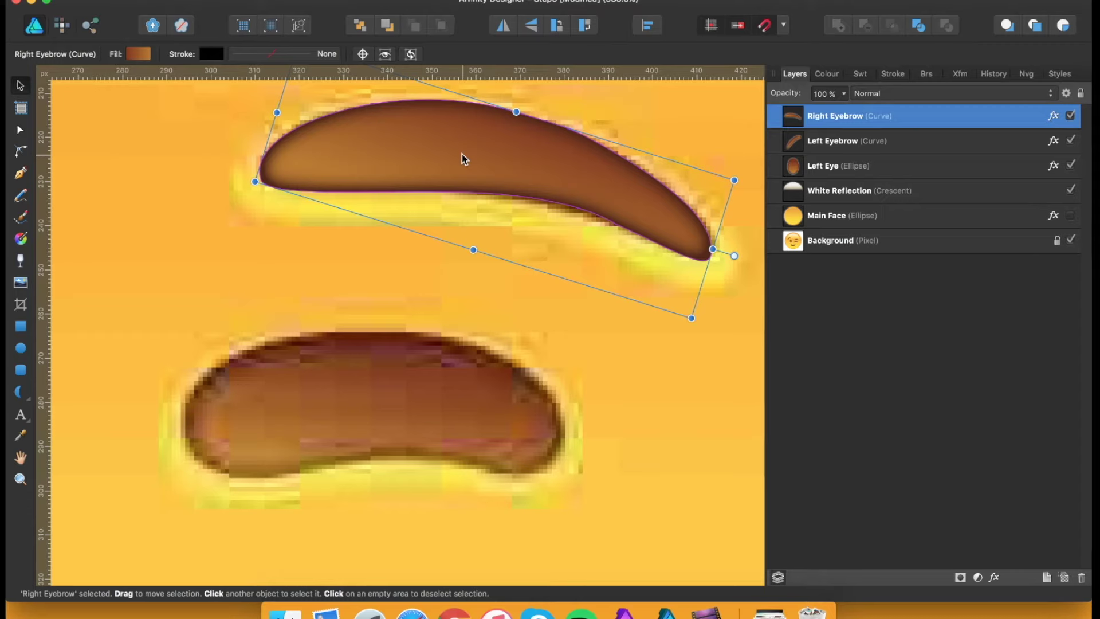
drag(463, 158, 379, 398)
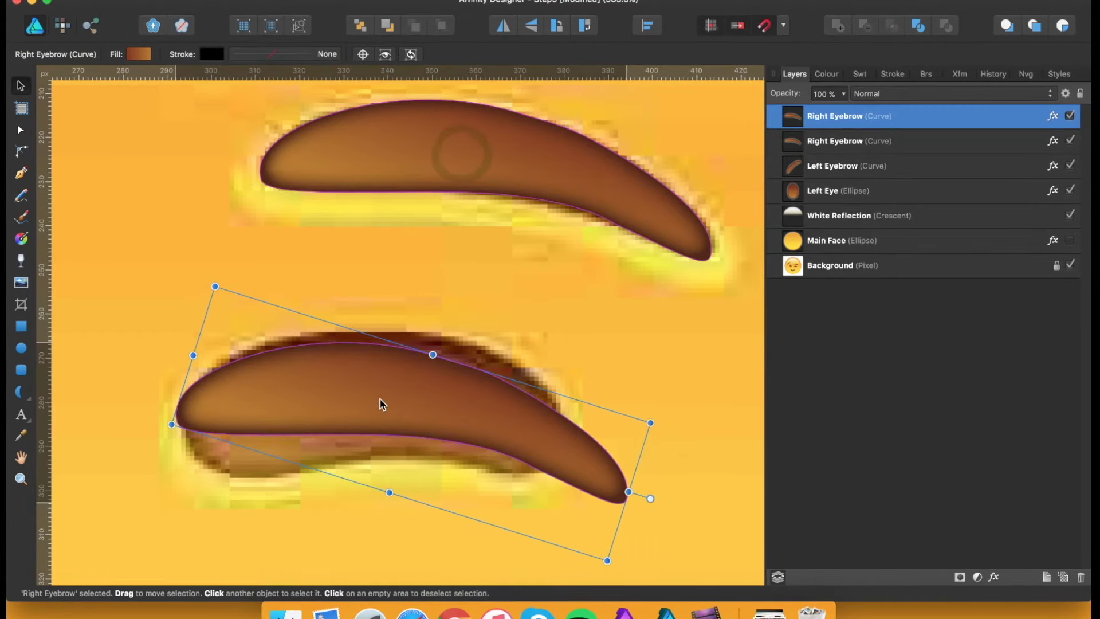
Step: Rename the eyebrow copy as Right Eye and reshape its curve to follow the original's winking eye
double_click(820, 118)
text(Right Eye)
key(Return)
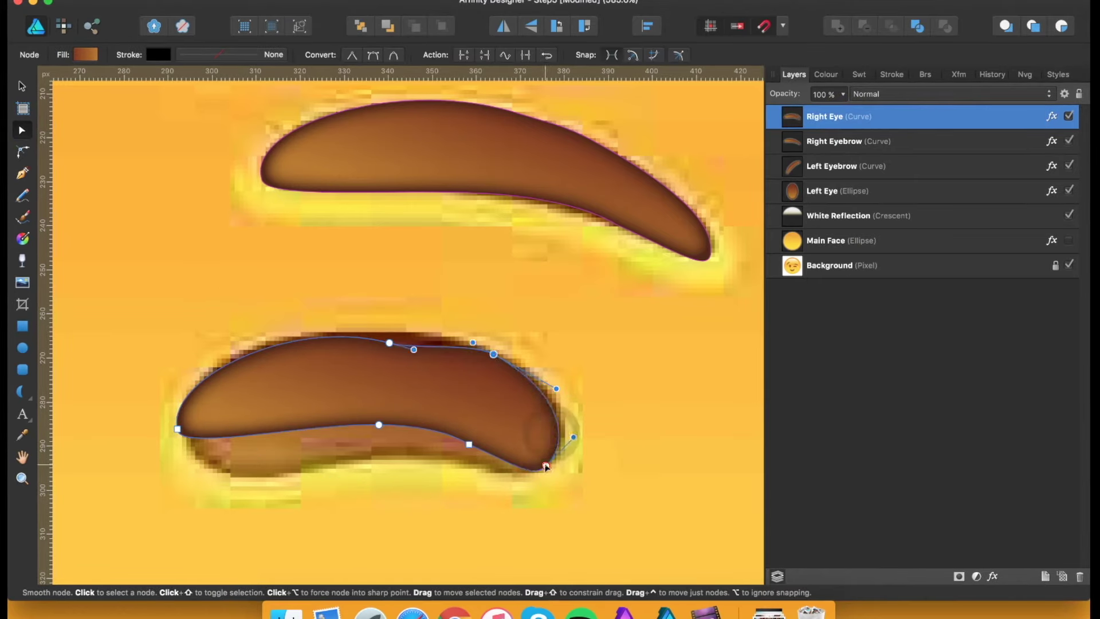
drag(545, 462, 467, 465)
drag(389, 343, 390, 331)
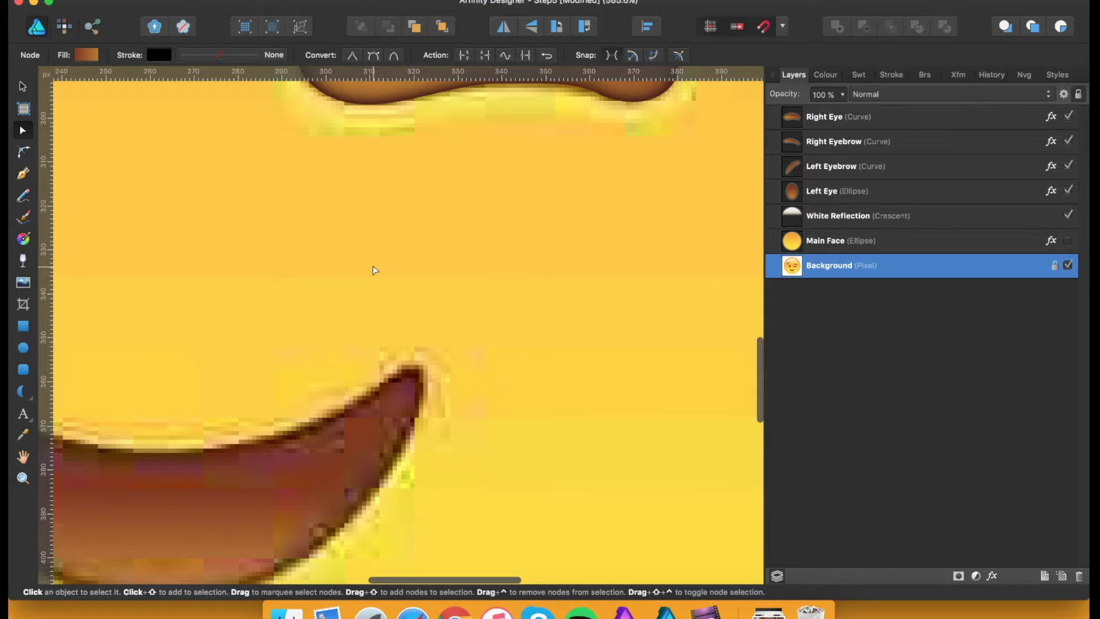
Step: Draw a crescent over the original's mouth, turned to open upward with a -30% right curve, and size it about 113 px wide
scroll(374, 270, left, 10)
scroll(374, 270, down, 3)
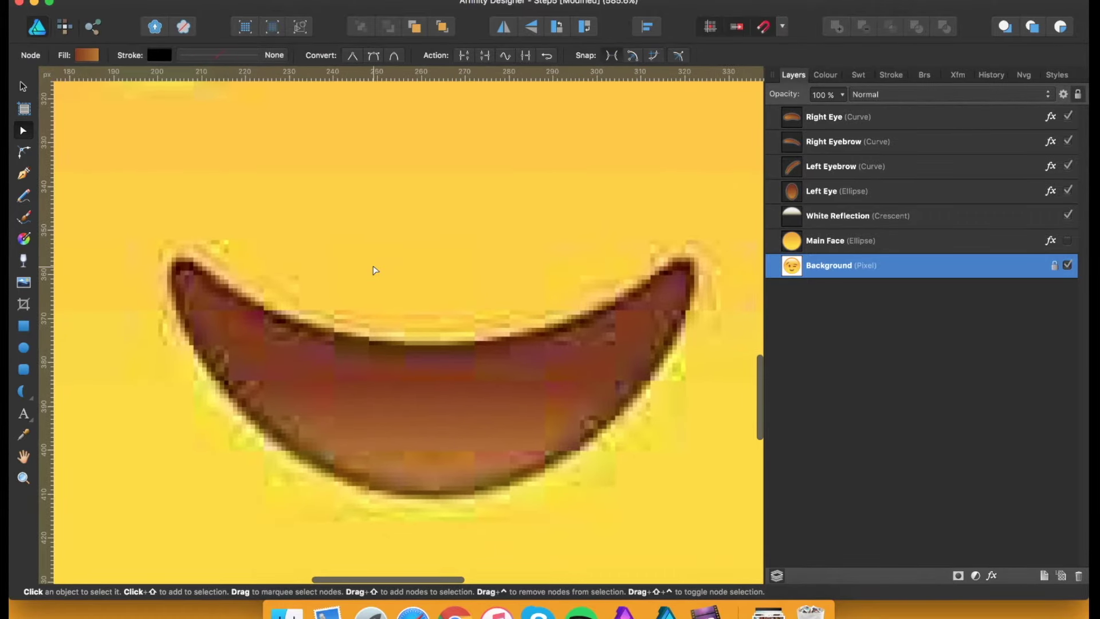
click(25, 393)
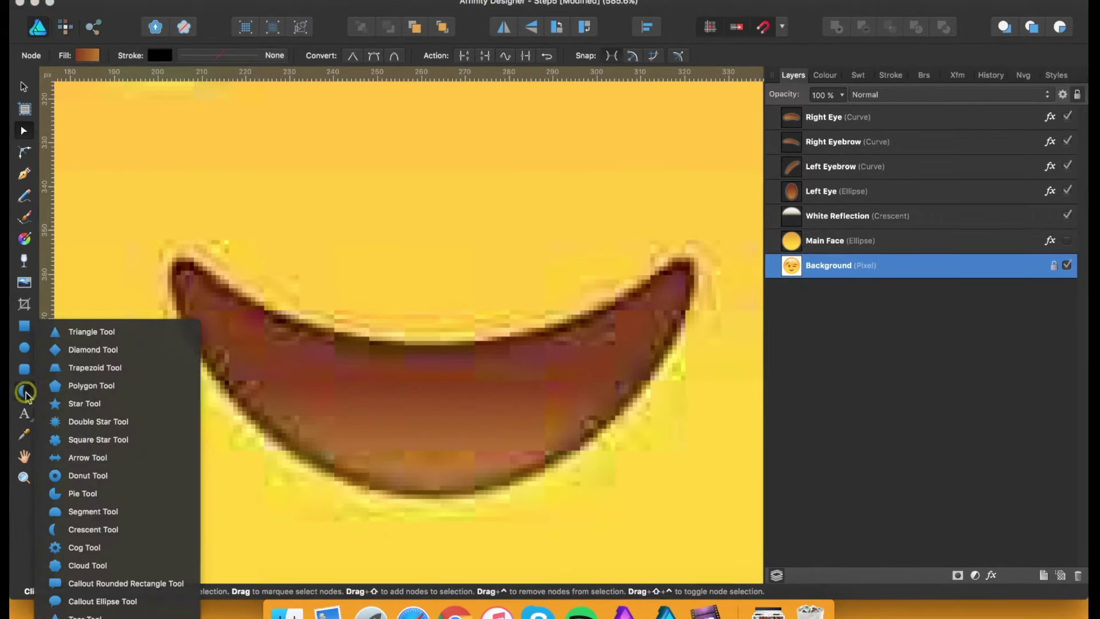
click(94, 530)
drag(171, 283, 585, 557)
drag(378, 261, 223, 420)
key(v)
drag(378, 504, 418, 380)
drag(554, 294, 685, 293)
drag(280, 298, 189, 300)
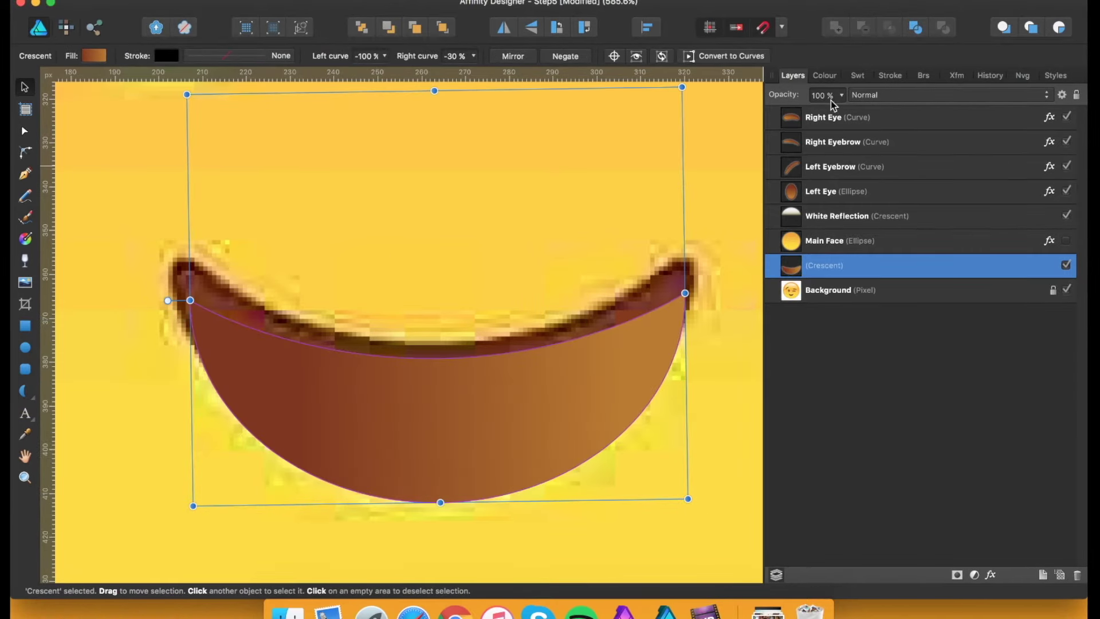
Step: Lower the mouth crescent's opacity to 53% and adjust its edges and corners to the original's mouth outline
click(843, 95)
drag(837, 112, 782, 114)
drag(441, 359, 439, 354)
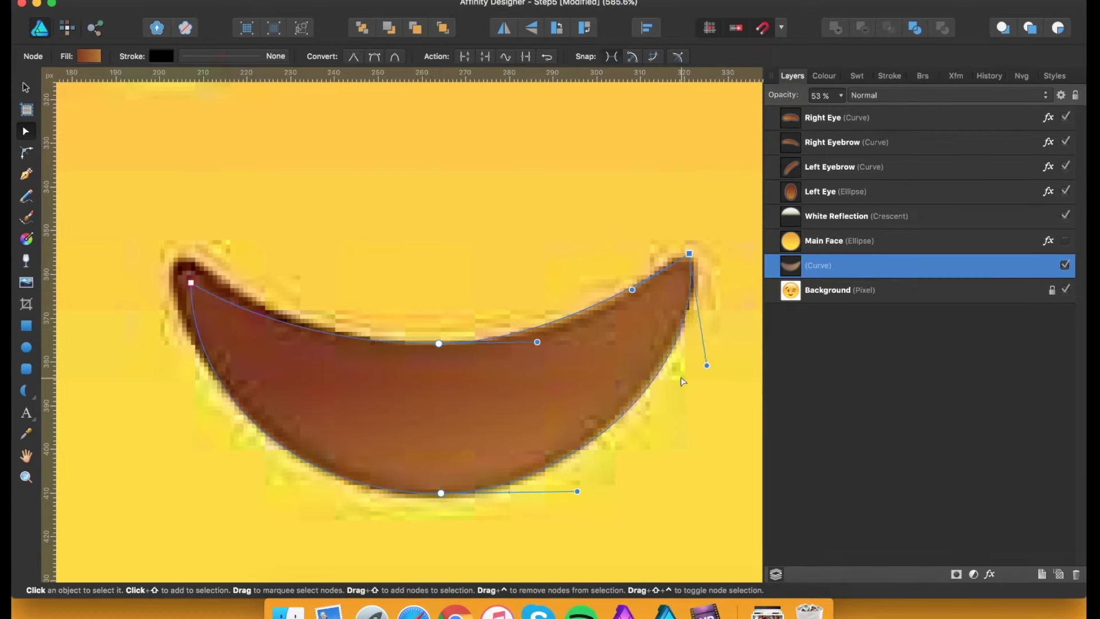
drag(190, 282, 175, 258)
click(214, 278)
scroll(176, 268, up, 4)
drag(164, 320, 177, 319)
scroll(177, 319, down, 3)
click(176, 480)
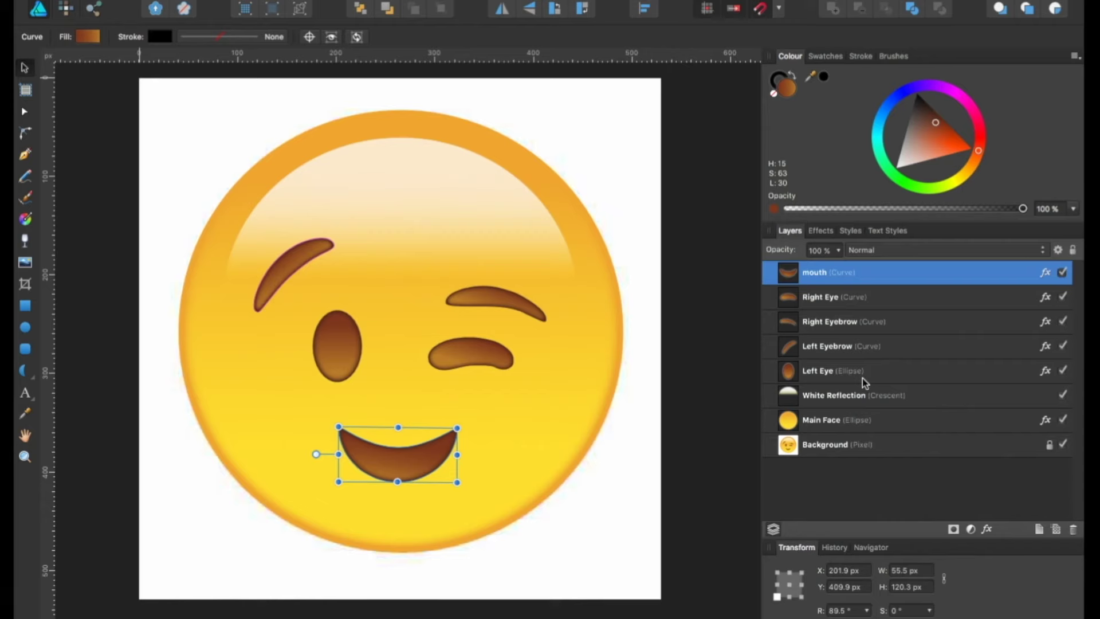
Step: Group the mouth, both eyes and both eyebrows, and name the group Face Feature
click(863, 379)
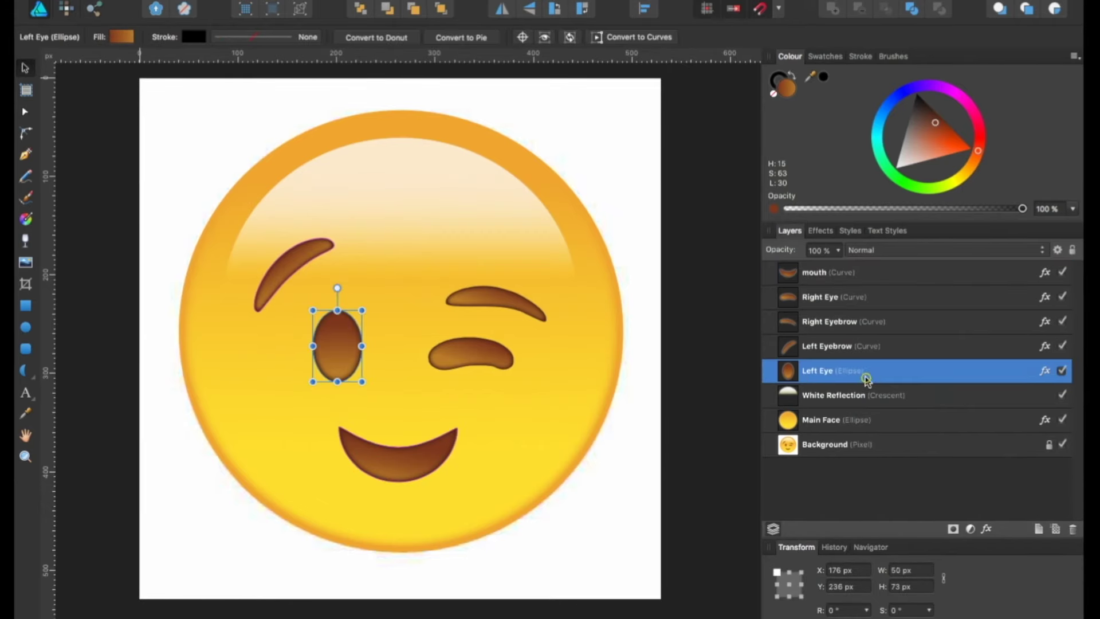
shift+click(872, 279)
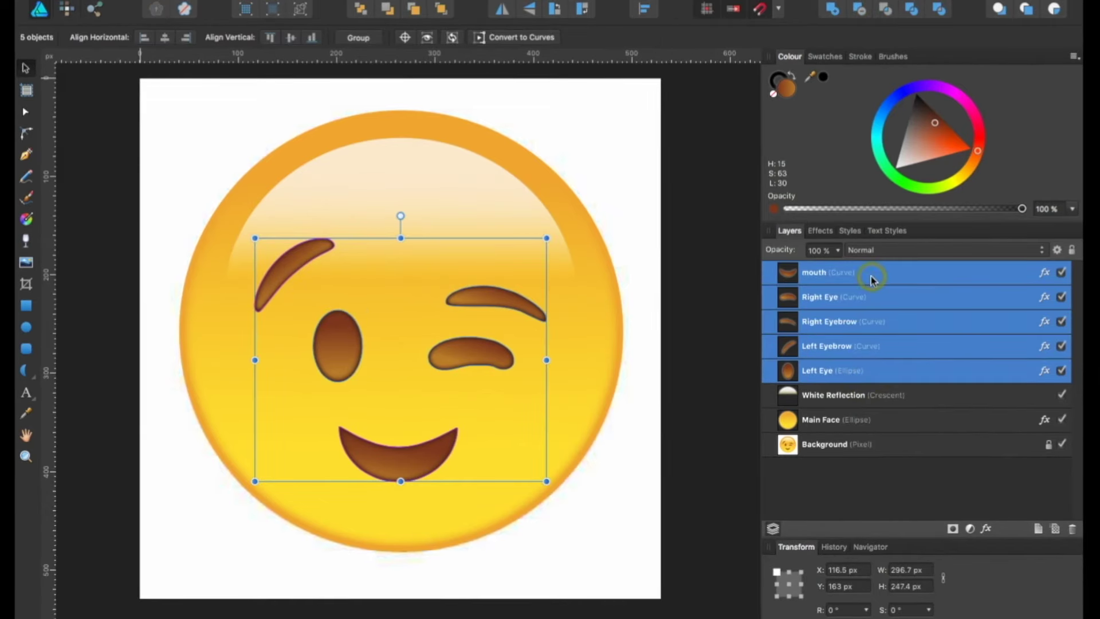
right_click(871, 277)
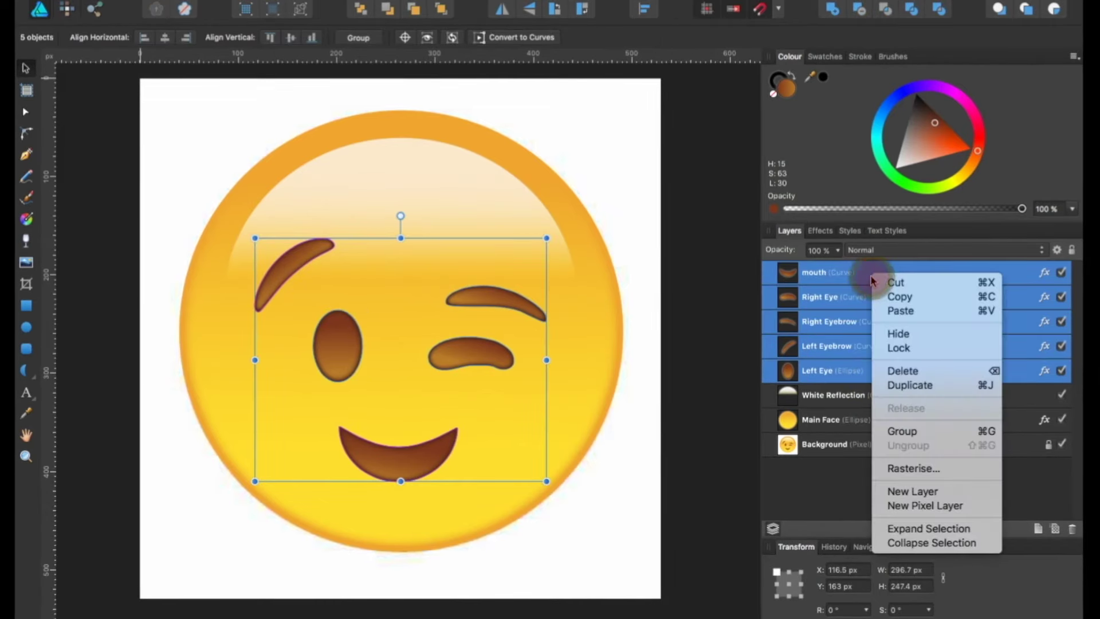
click(942, 439)
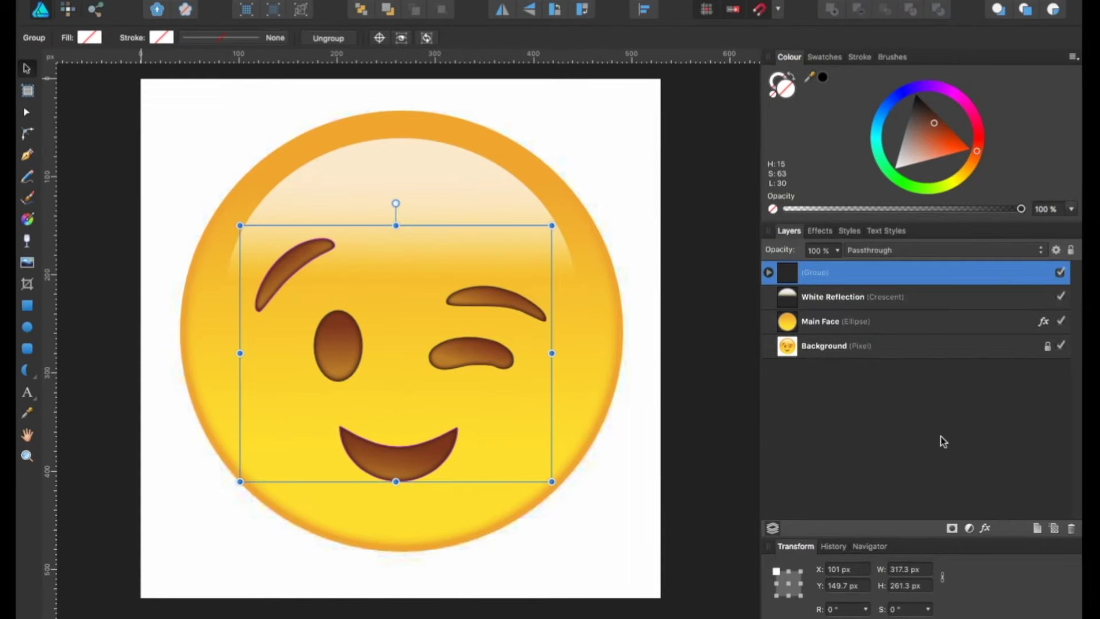
double_click(812, 272)
text(Face Feature)
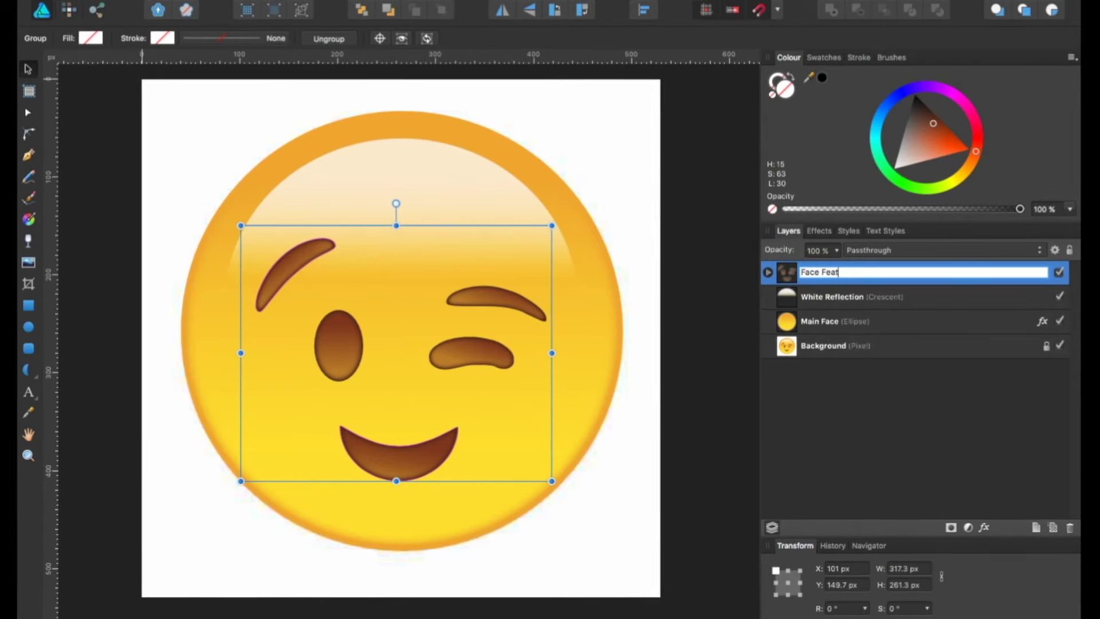
key(Return)
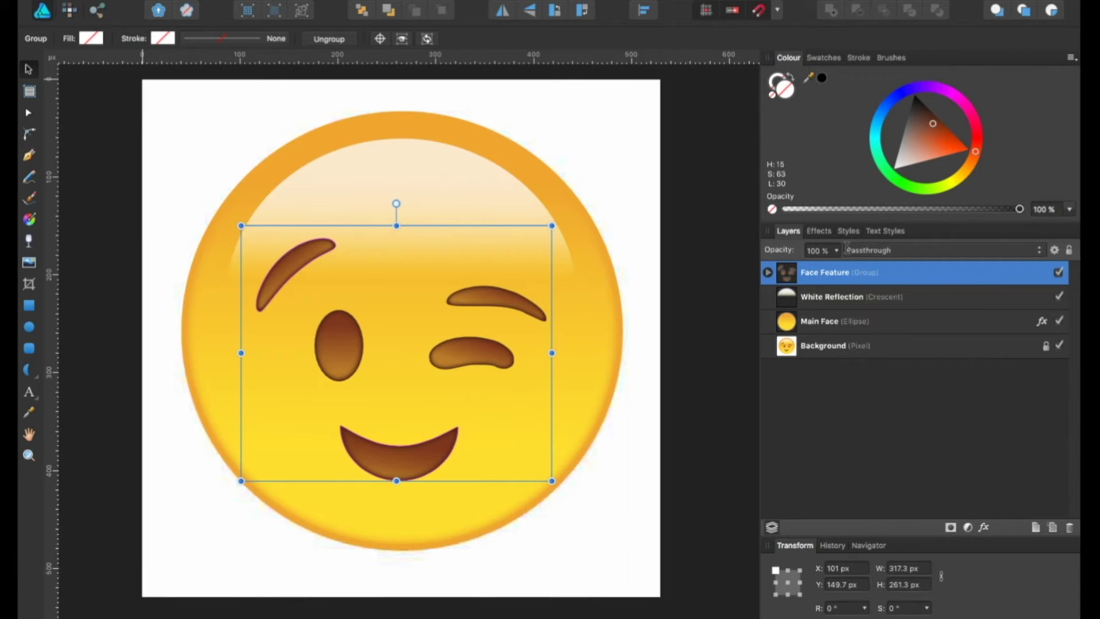
Step: Duplicate the Face Feature group and rename the lower group as Face Feature outline
double_click(808, 275)
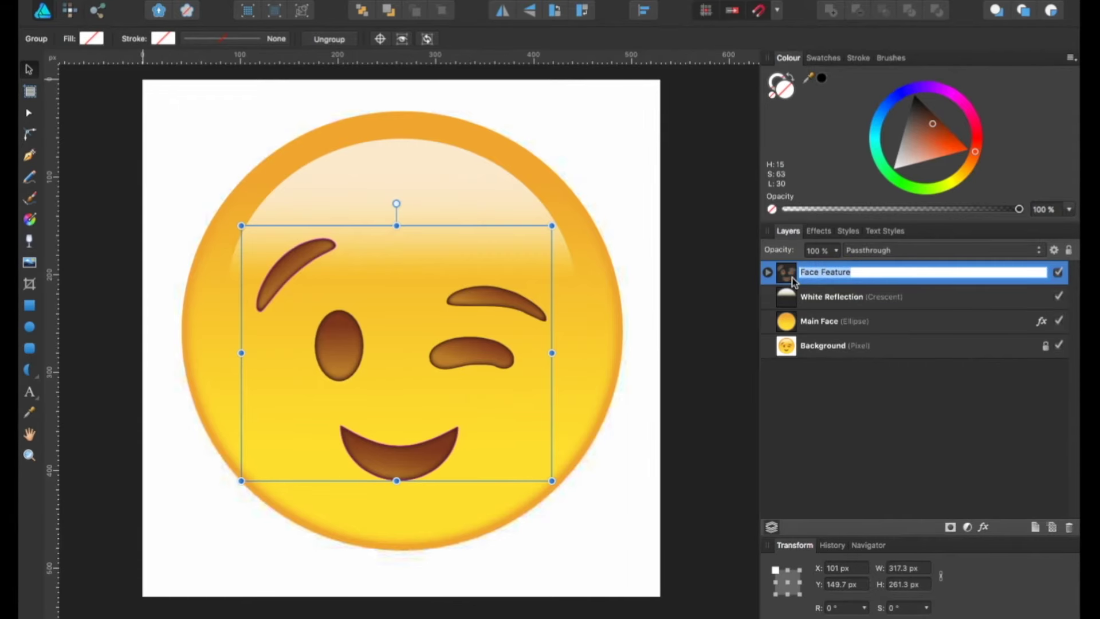
right_click(793, 278)
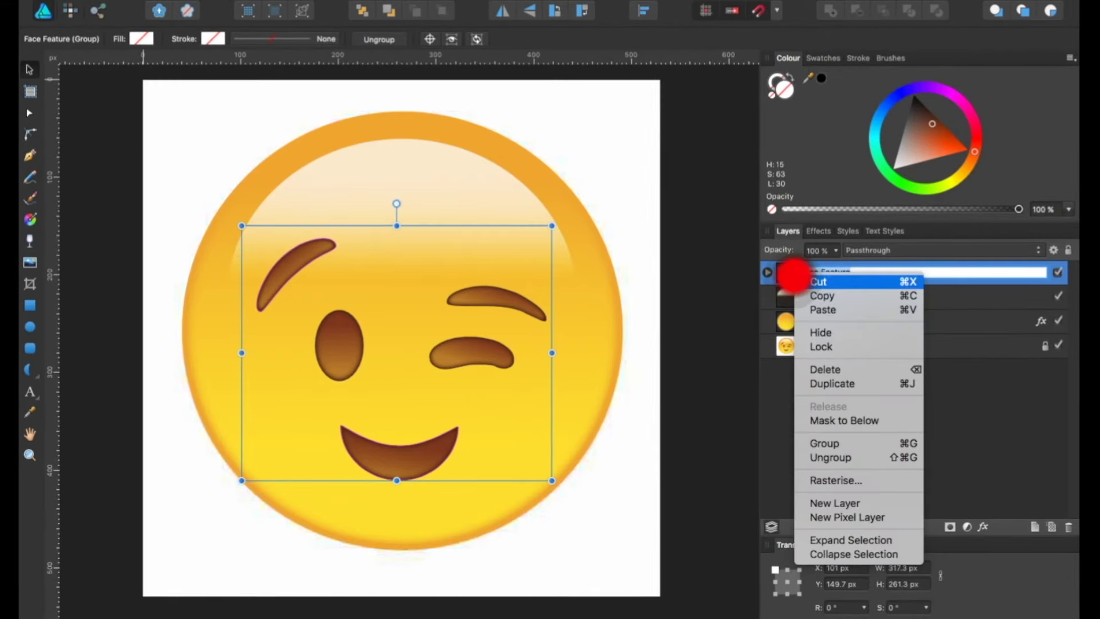
click(851, 393)
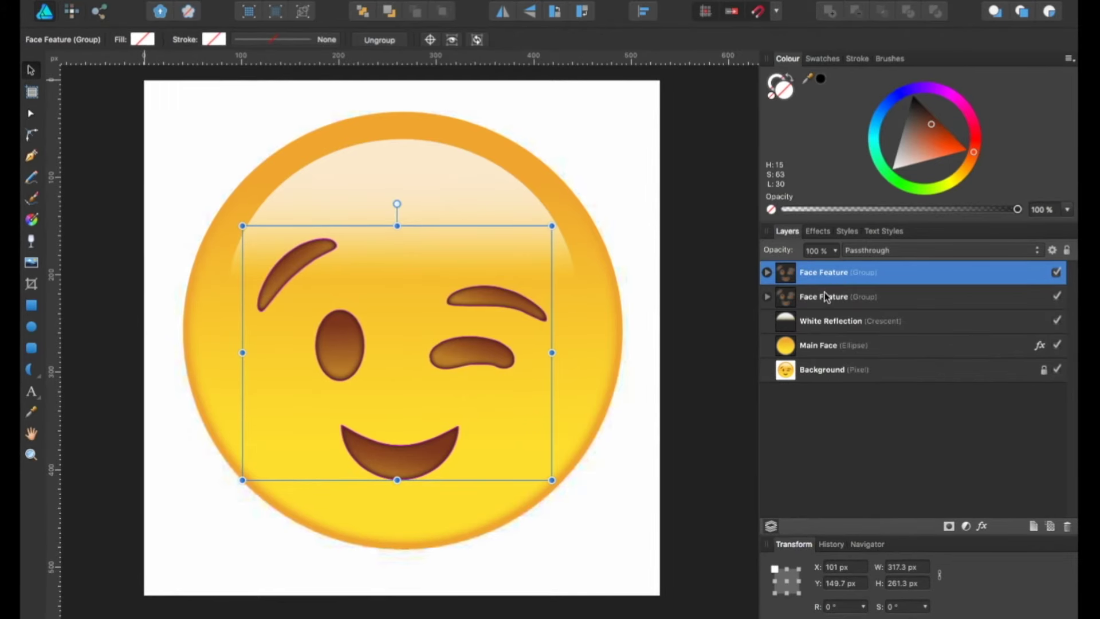
double_click(826, 296)
text(outline)
key(Return)
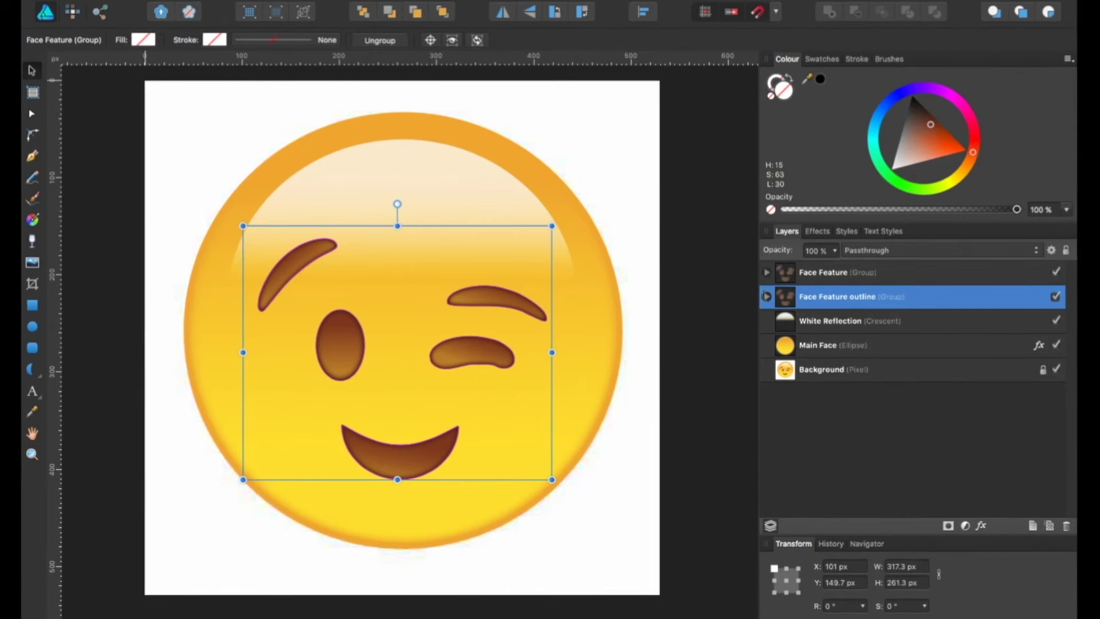
Step: Widen the Left Eyebrow inside the Face Feature outline group to about 34.8 px, extending it past its lower edge
click(767, 296)
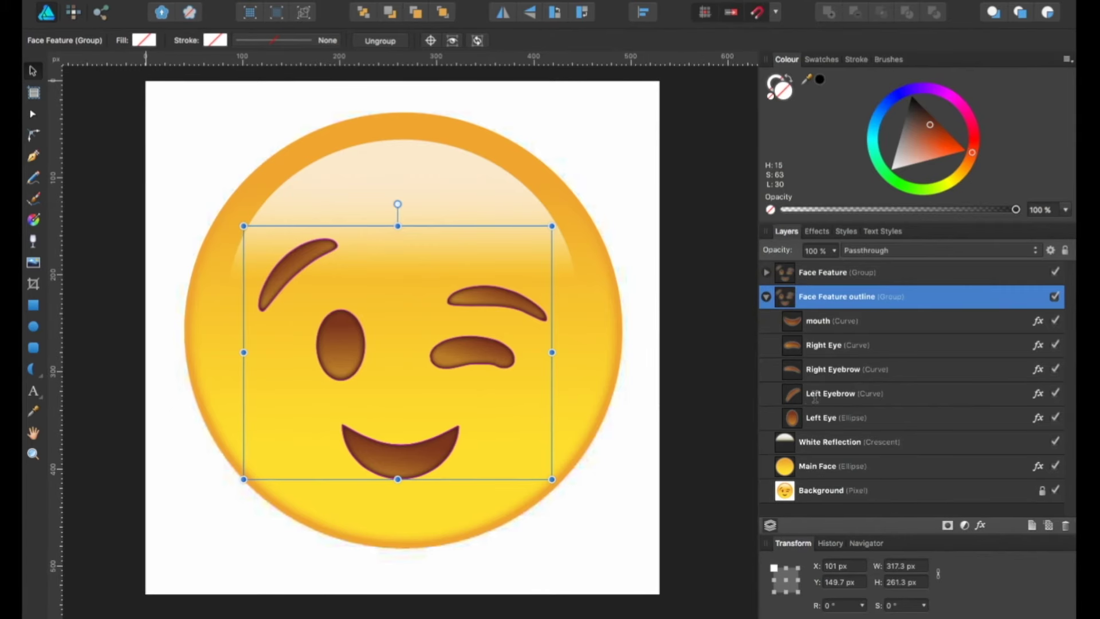
click(793, 393)
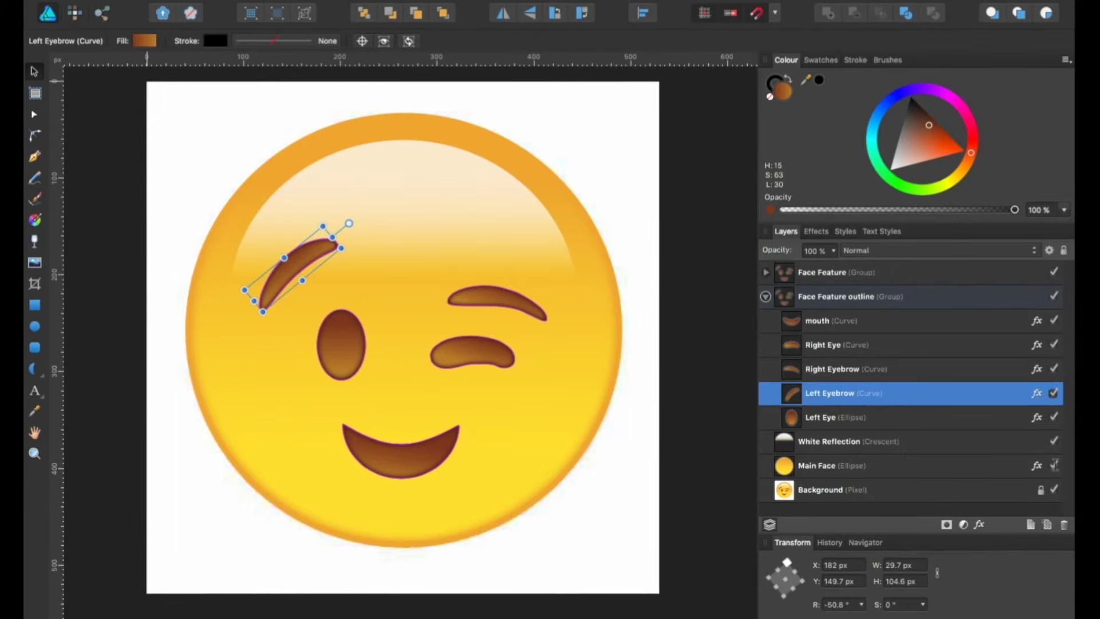
key(z)
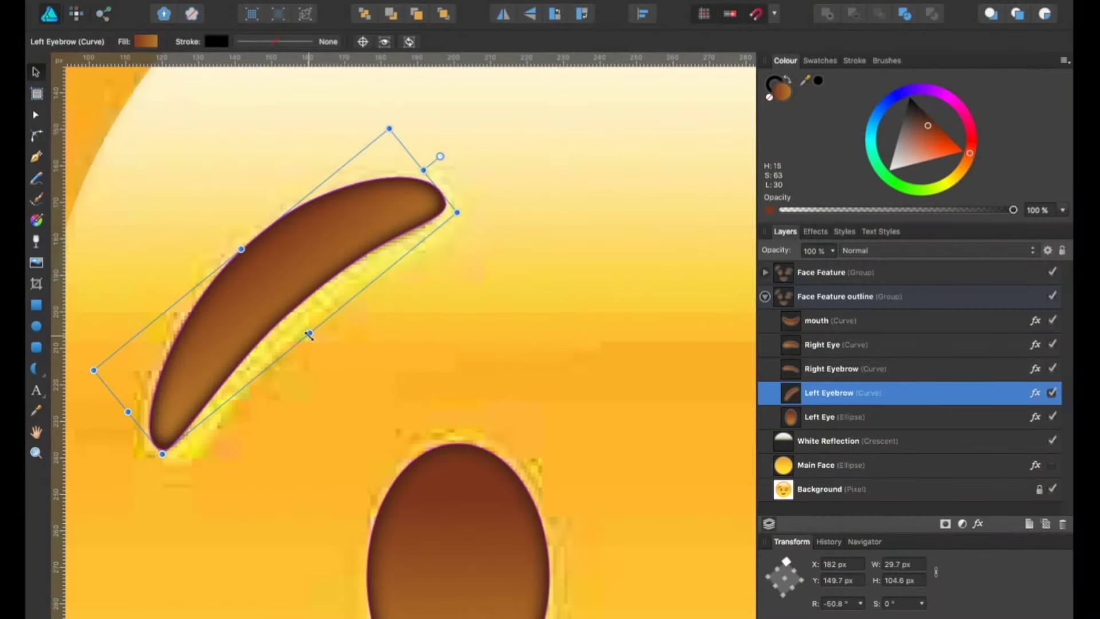
drag(309, 336, 325, 348)
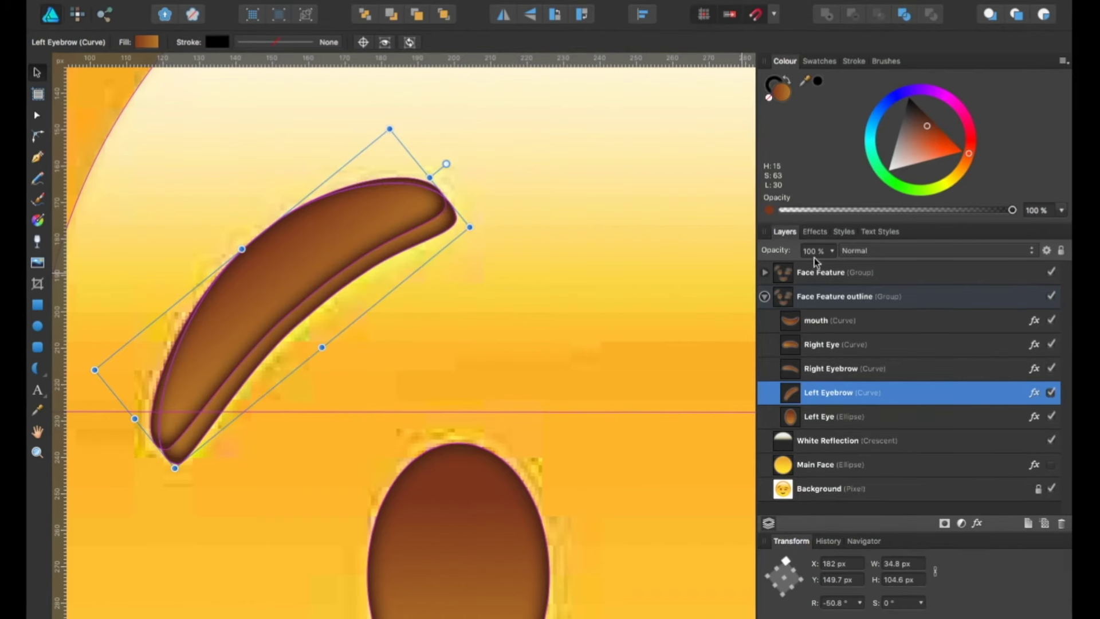
Step: Using a temporary 56% opacity, stretch the outline Left Eyebrow over the original's yellow rim to about 35.2 by 112.6 px, and restore 100% opacity
click(832, 251)
drag(802, 268, 777, 269)
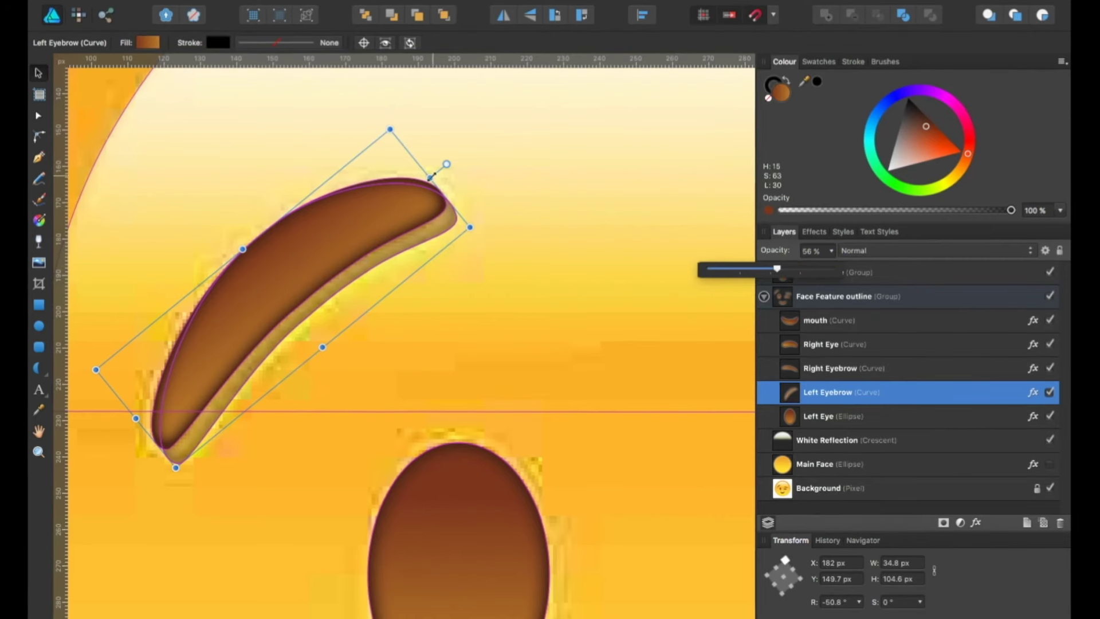
drag(431, 180, 439, 171)
drag(135, 418, 123, 430)
drag(320, 349, 321, 350)
click(830, 251)
drag(826, 269, 947, 272)
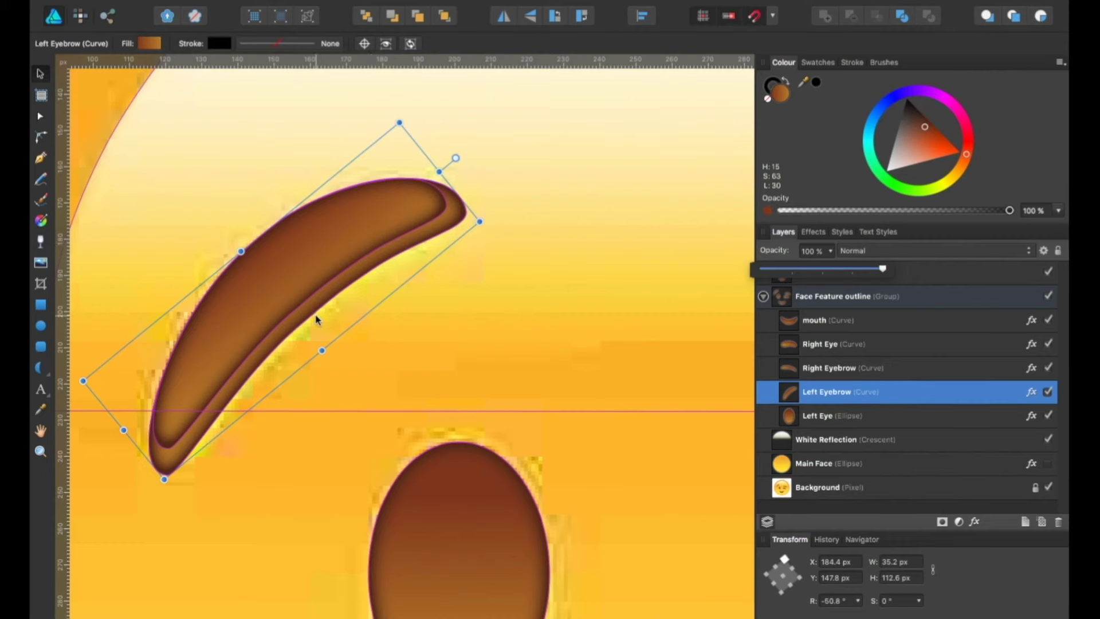
Step: Replace the outline Left Eyebrow's gradient with a solid bright yellow fill, H 55, S 100, L 50
click(148, 44)
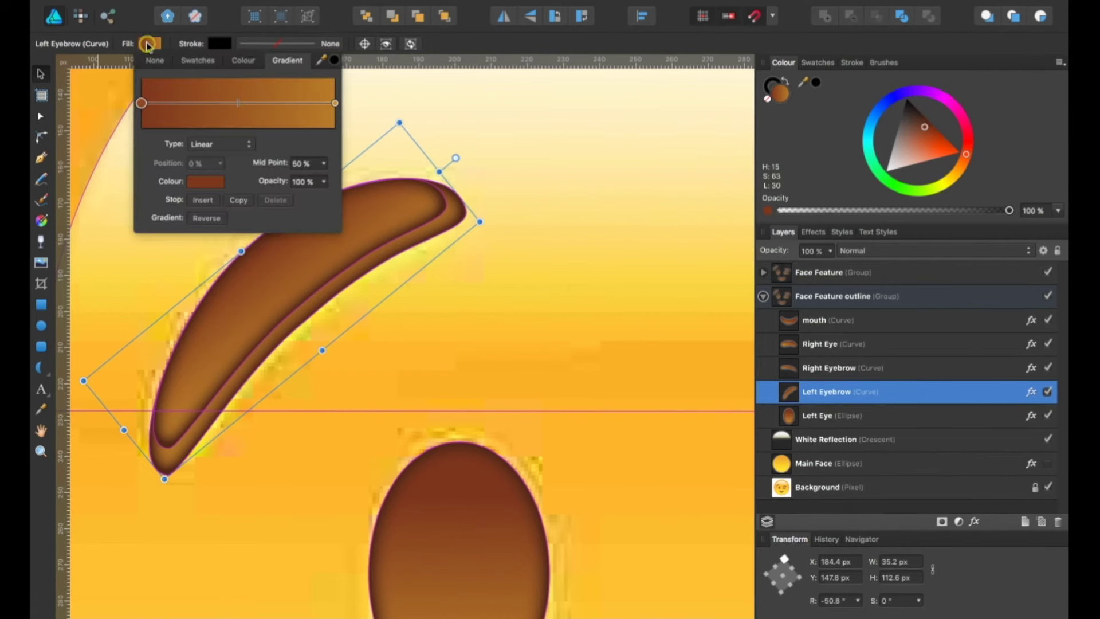
click(243, 60)
click(274, 194)
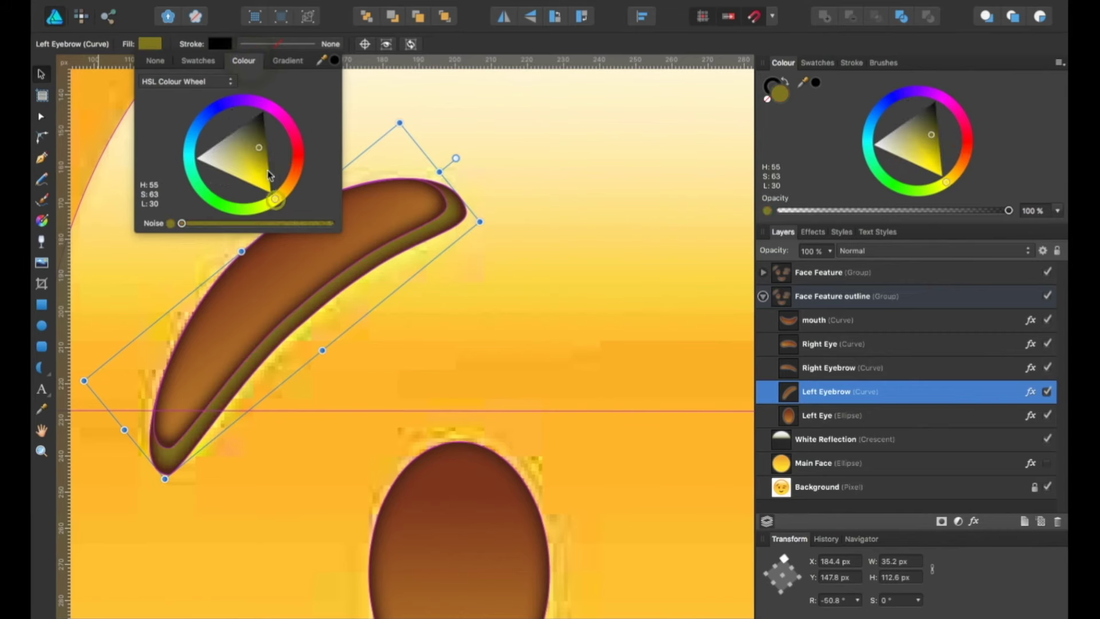
drag(276, 196, 283, 214)
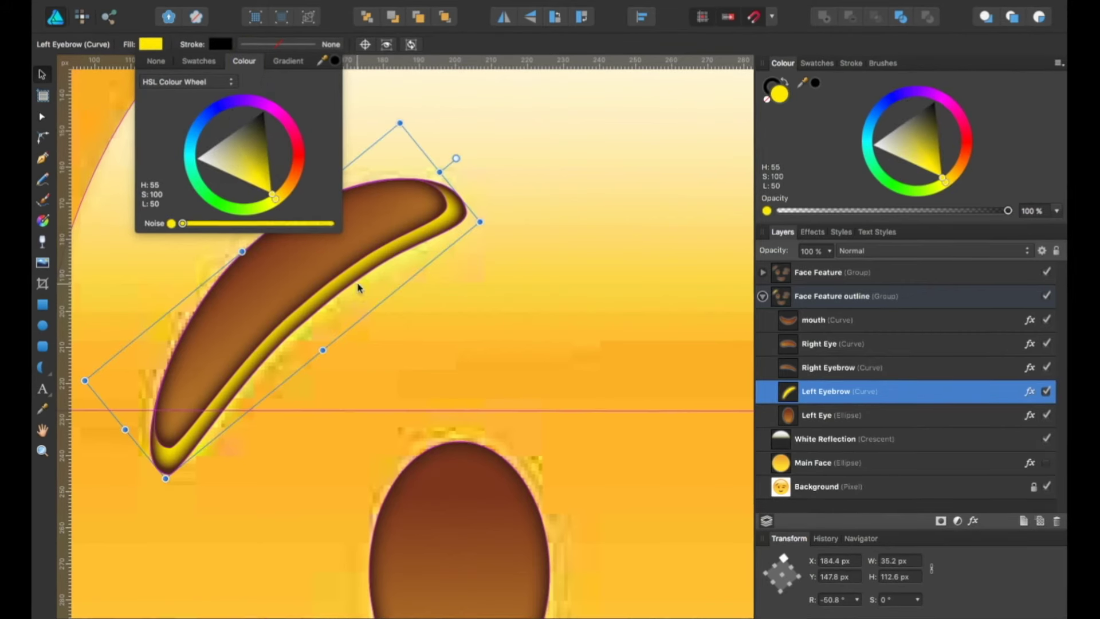
click(666, 349)
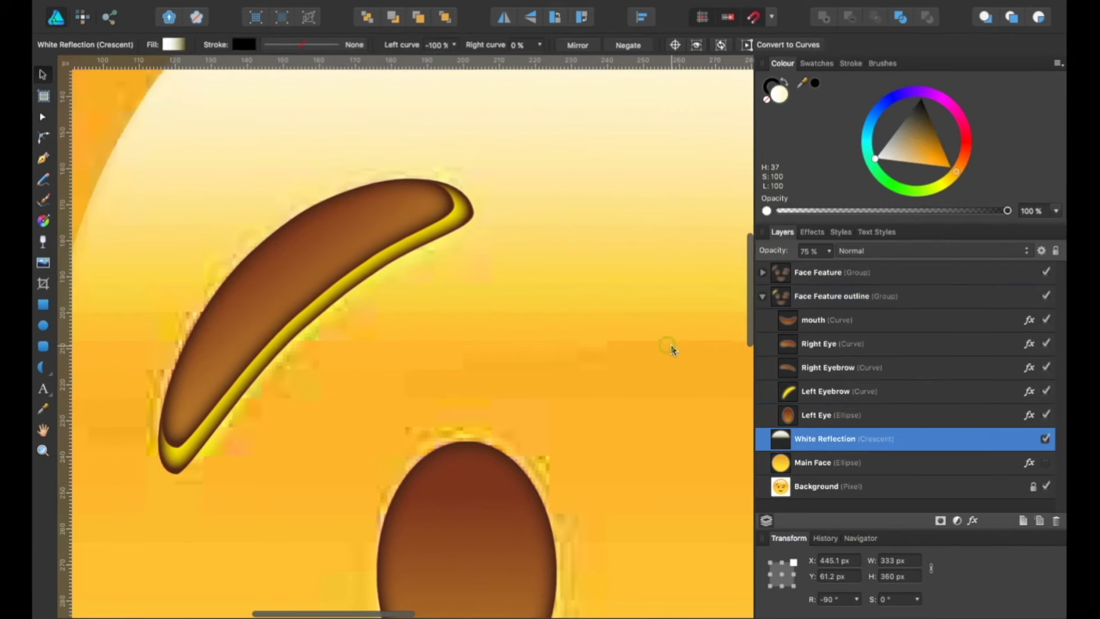
Step: Remove the outline Left Eyebrow's Inner Glow effect and give it a Gaussian Blur with a 0.4 px radius
click(1028, 392)
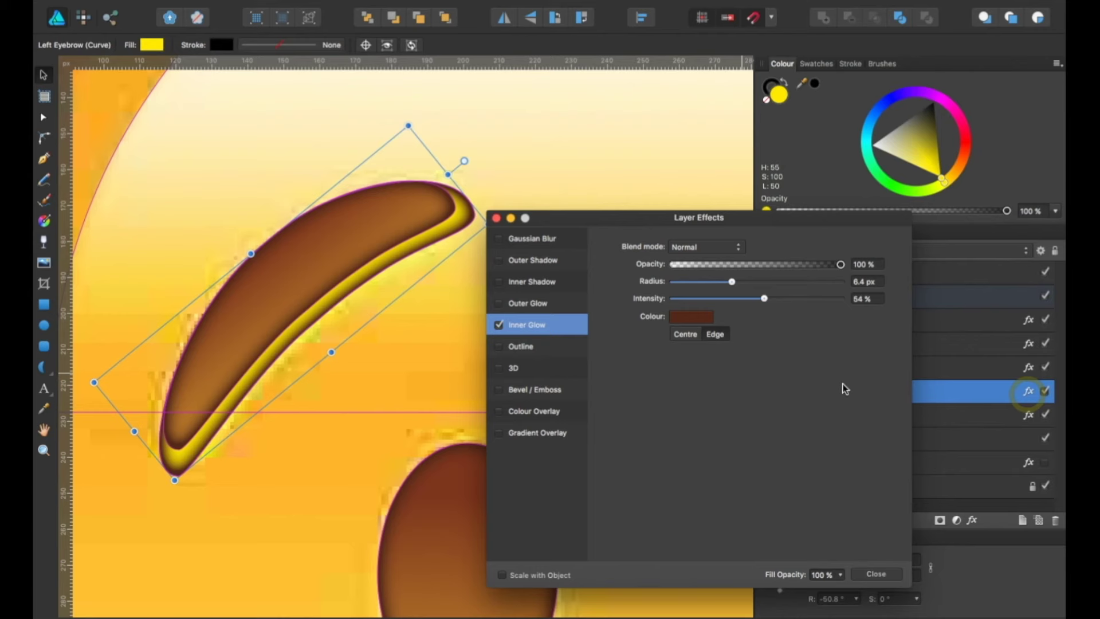
click(499, 326)
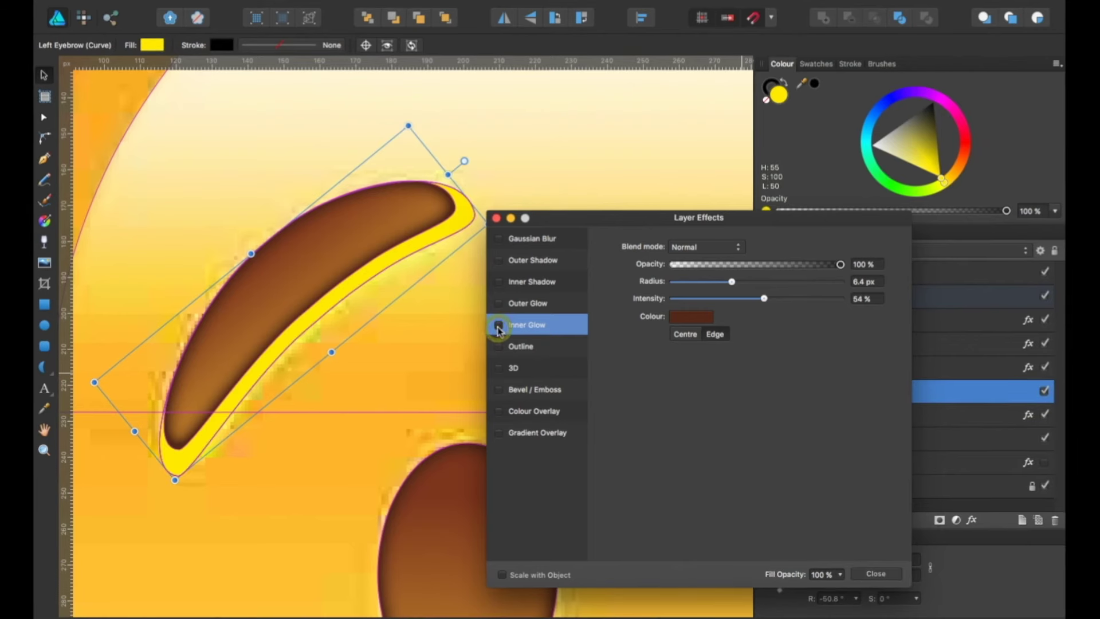
click(499, 240)
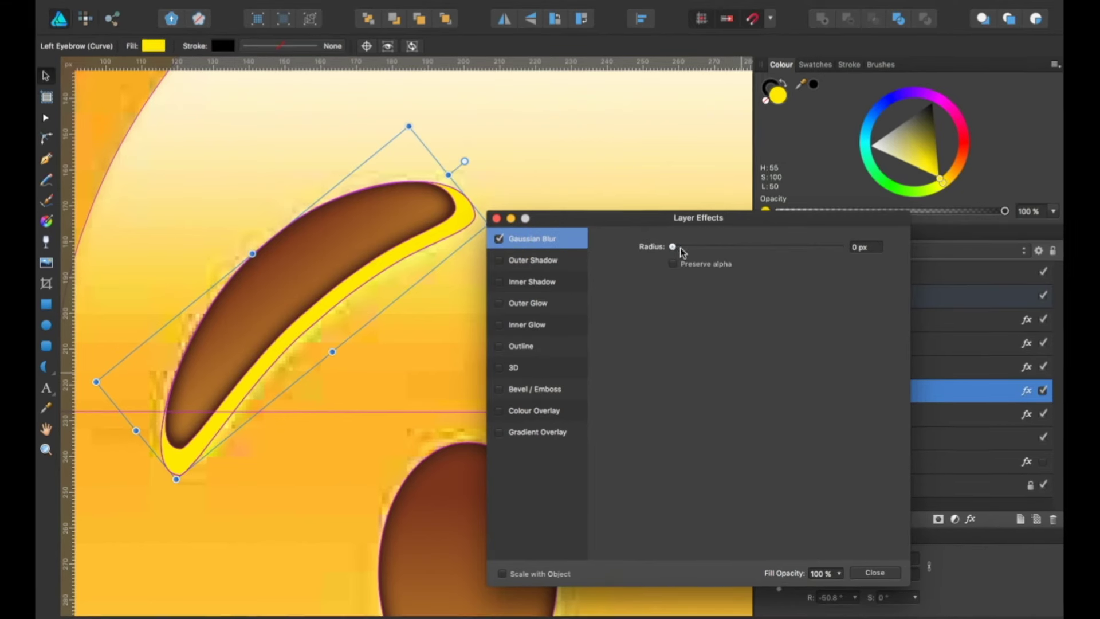
drag(681, 248, 686, 248)
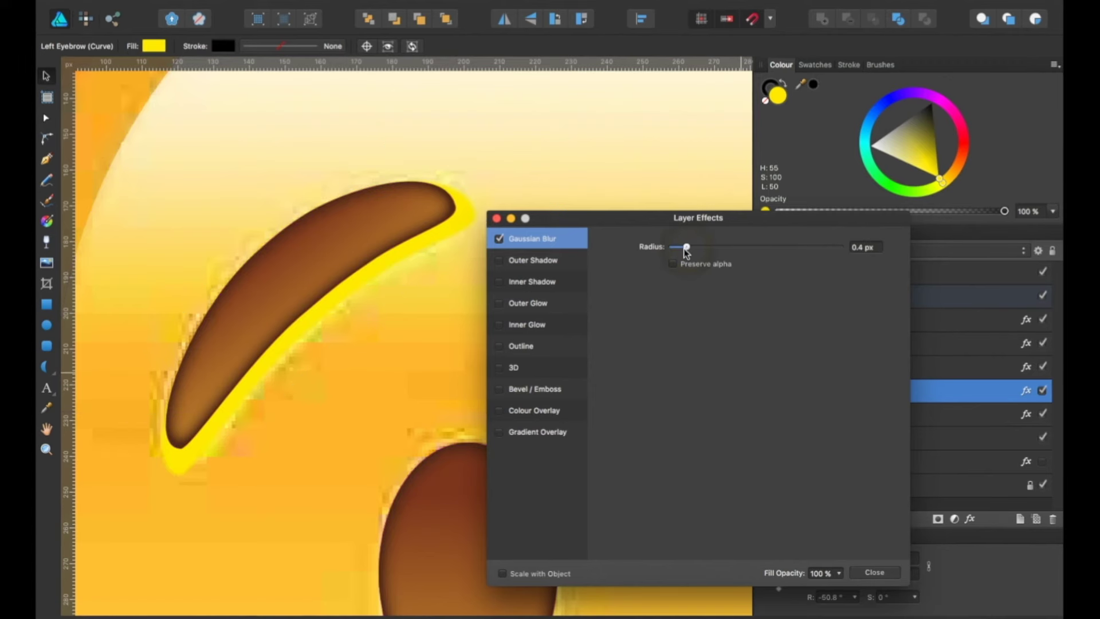
click(496, 219)
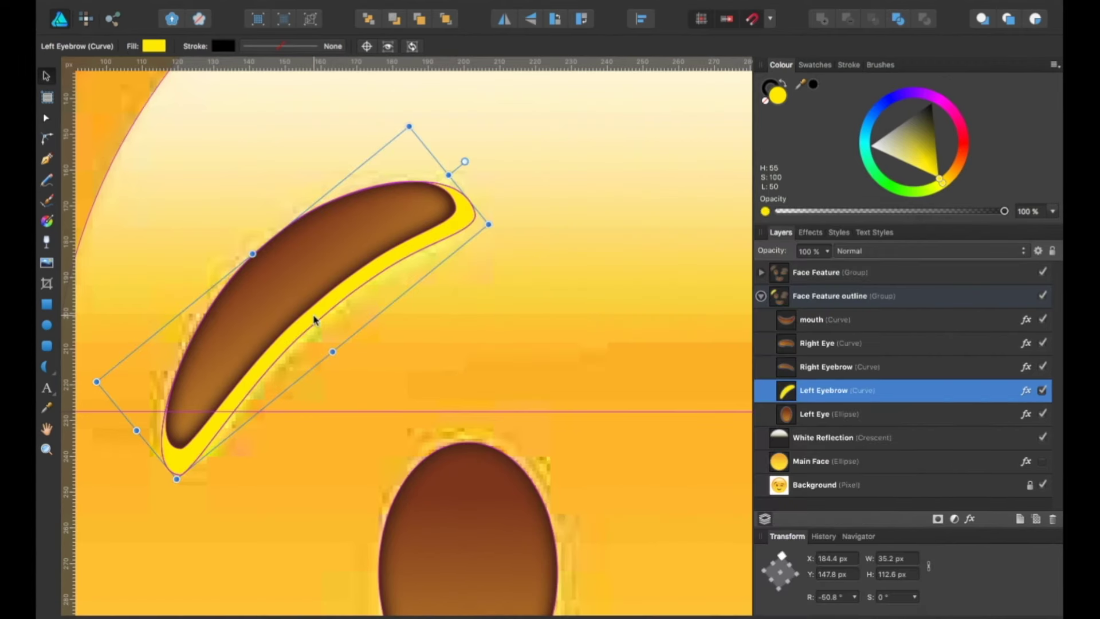
Step: Lower the outline Left Eyebrow's layer opacity to 75% and deselect it
click(827, 252)
click(799, 269)
click(668, 326)
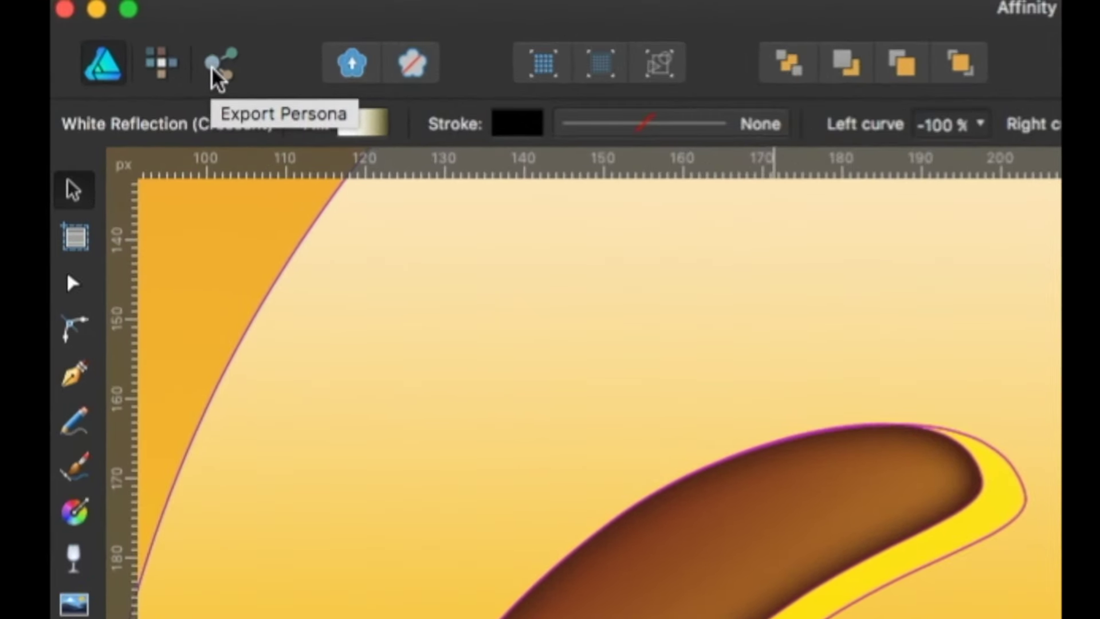
Step: Preview the emoji in the Export Persona, comparing it with the original by toggling layer visibility, and return to the Draw Persona
click(217, 72)
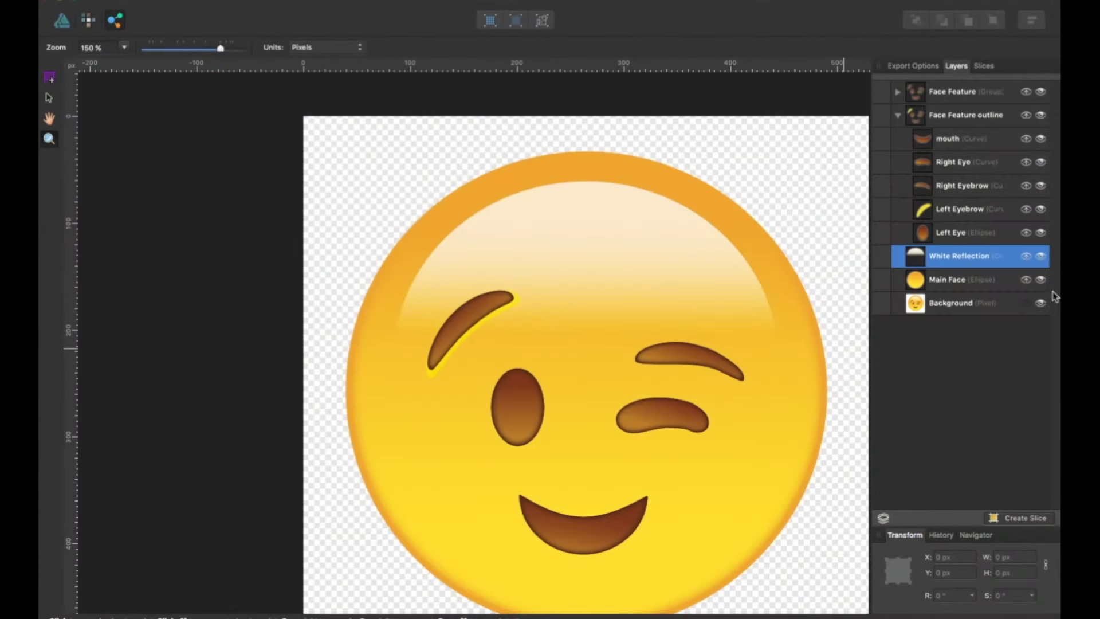
click(1026, 280)
click(1026, 280)
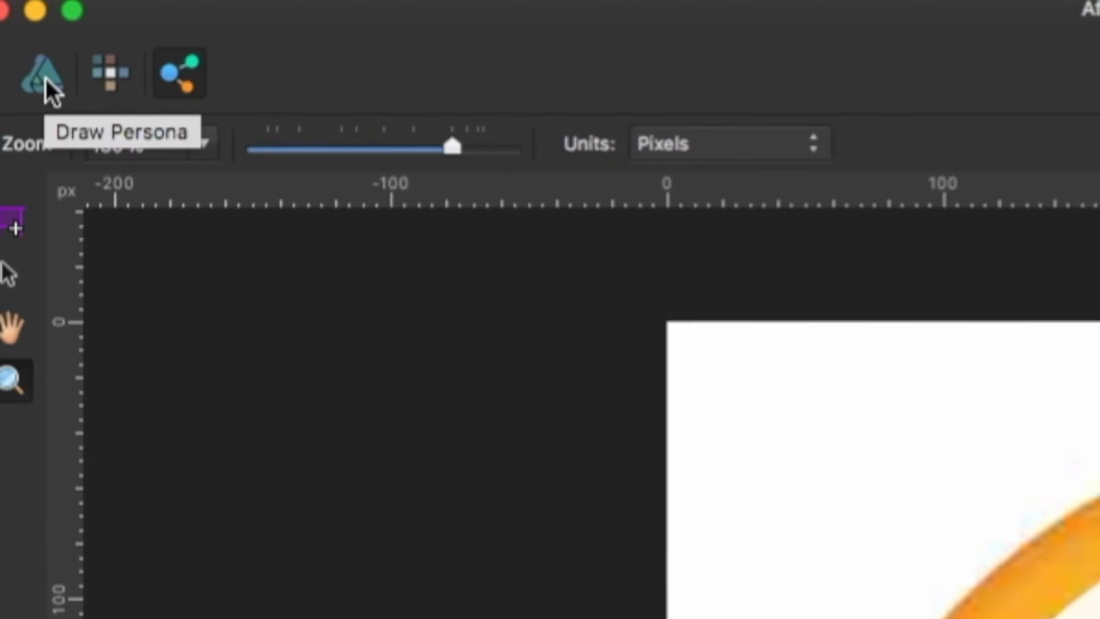
click(46, 78)
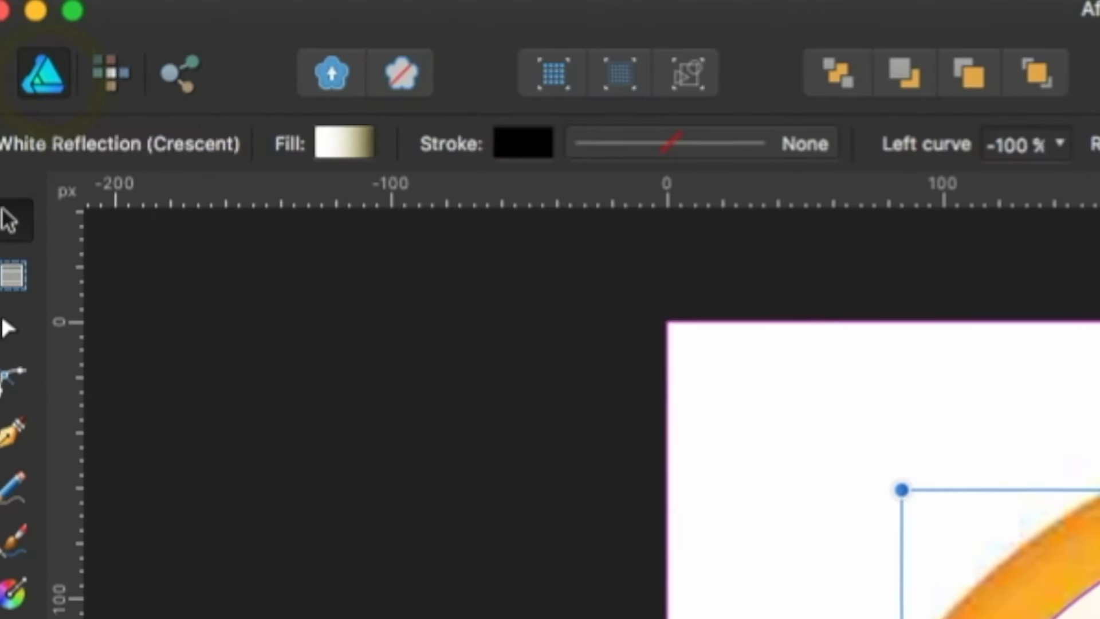
Step: Save the outline Left Eyebrow's appearance as a new style in the Default category and name it Outline
click(838, 233)
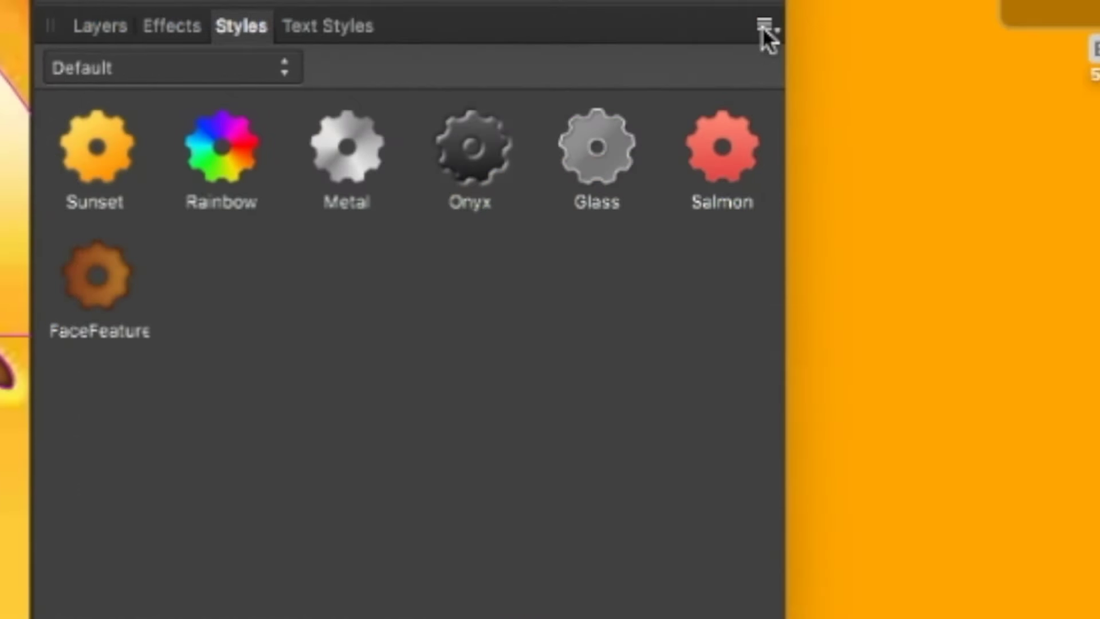
click(765, 27)
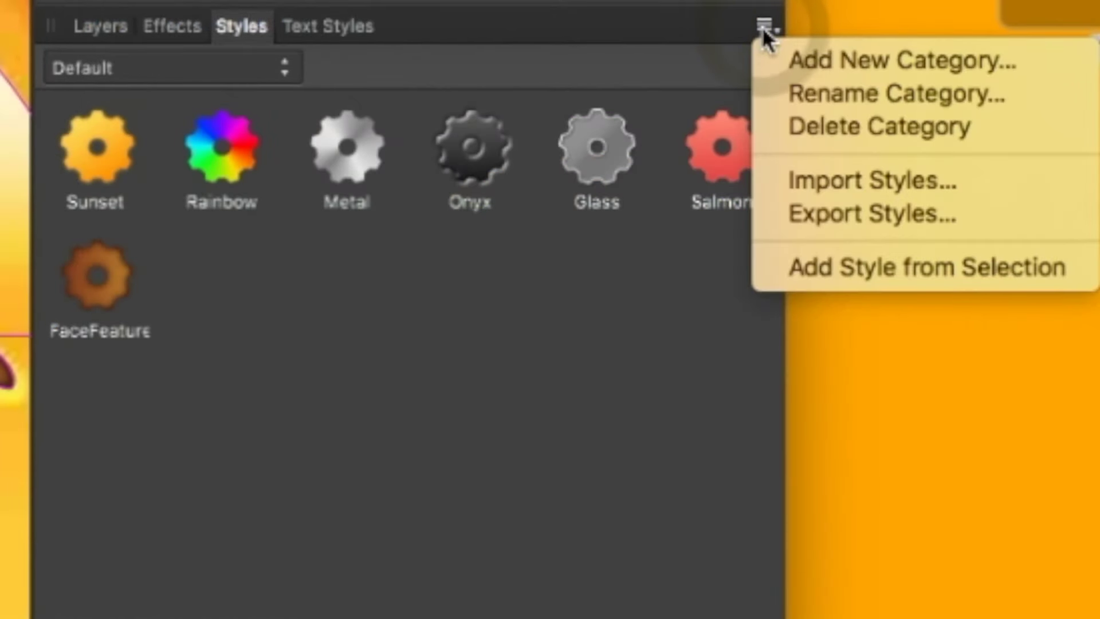
click(825, 270)
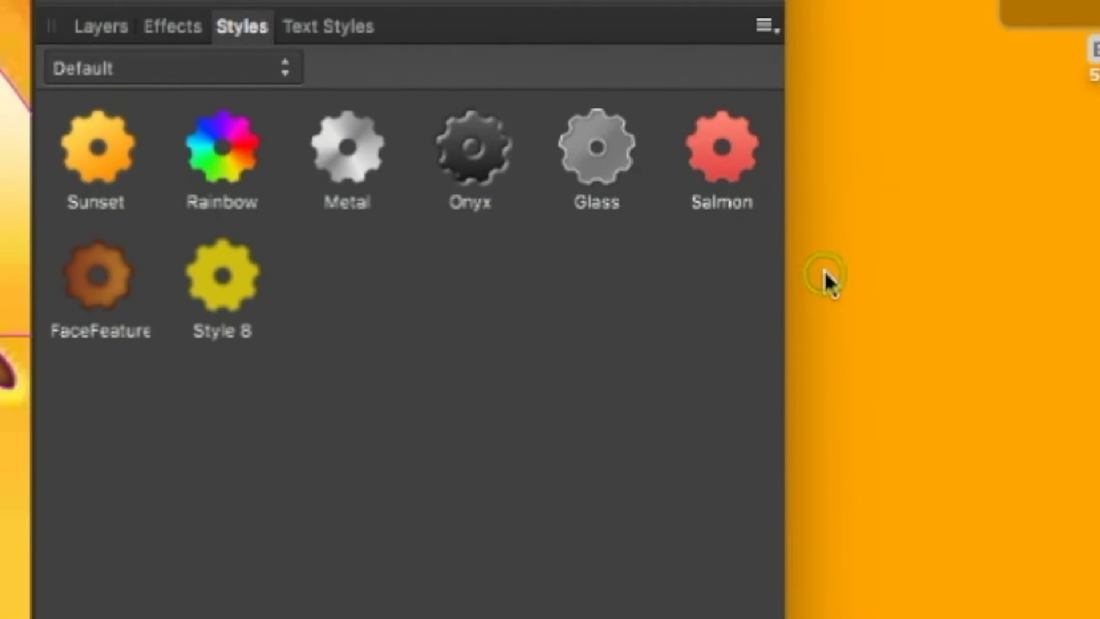
right_click(239, 321)
click(358, 350)
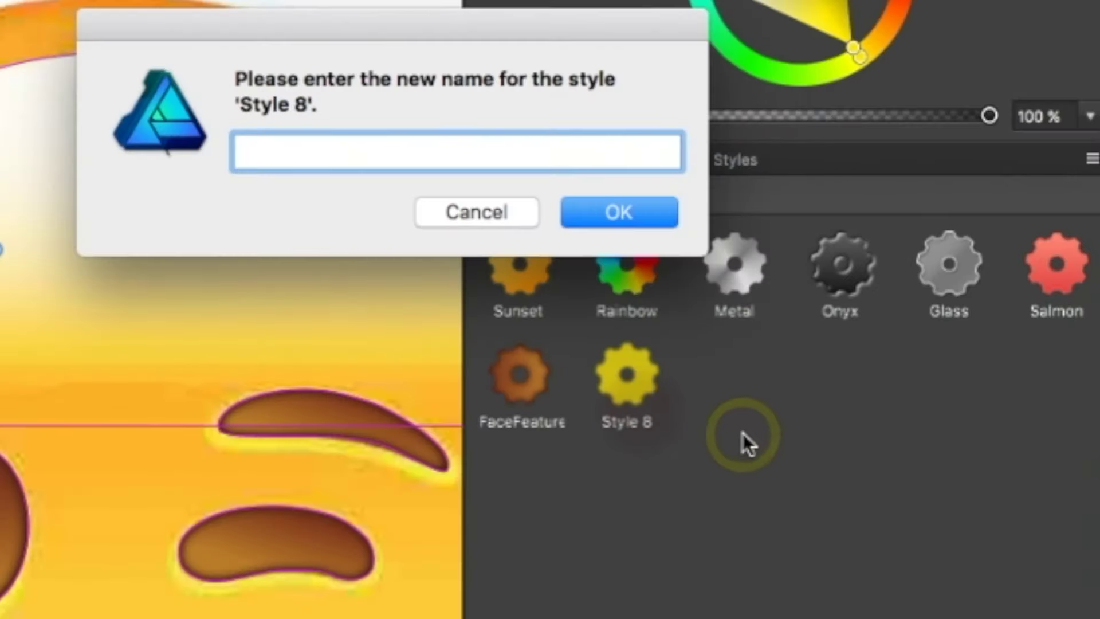
text(Outline)
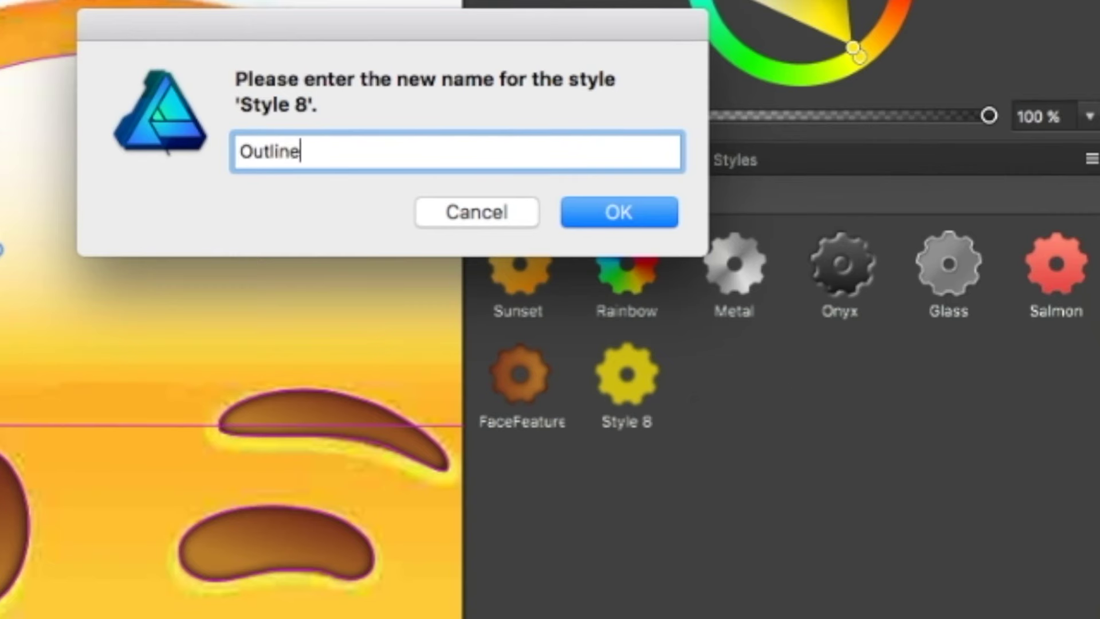
key(Return)
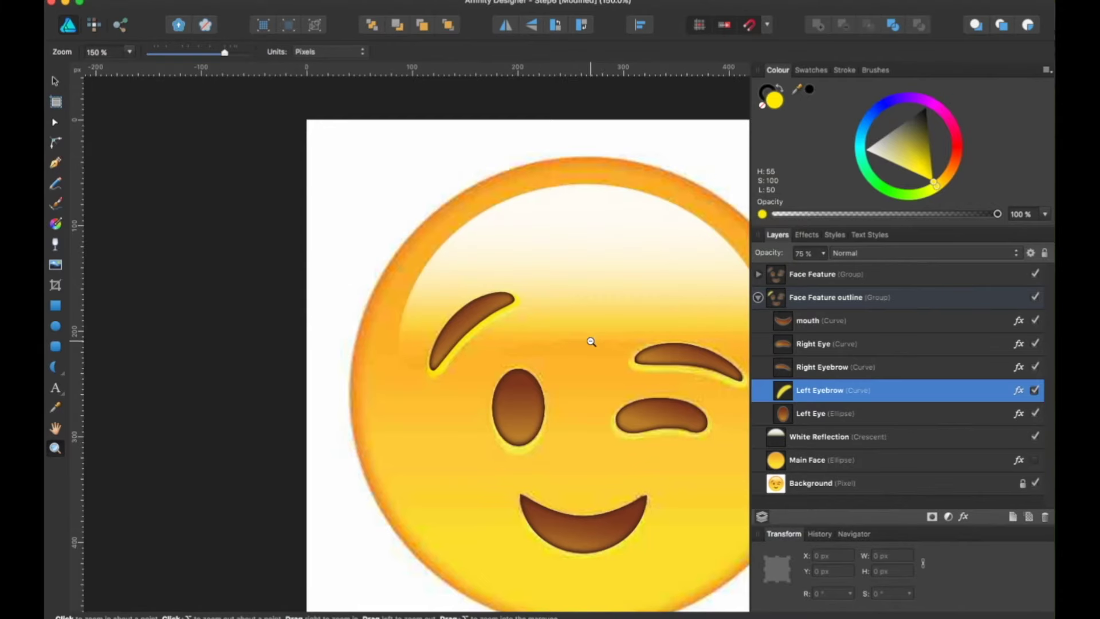
Step: Show the Main Face and apply the Outline style to all shapes from mouth to Left Eye in the Face Feature outline group
alt+click(589, 342)
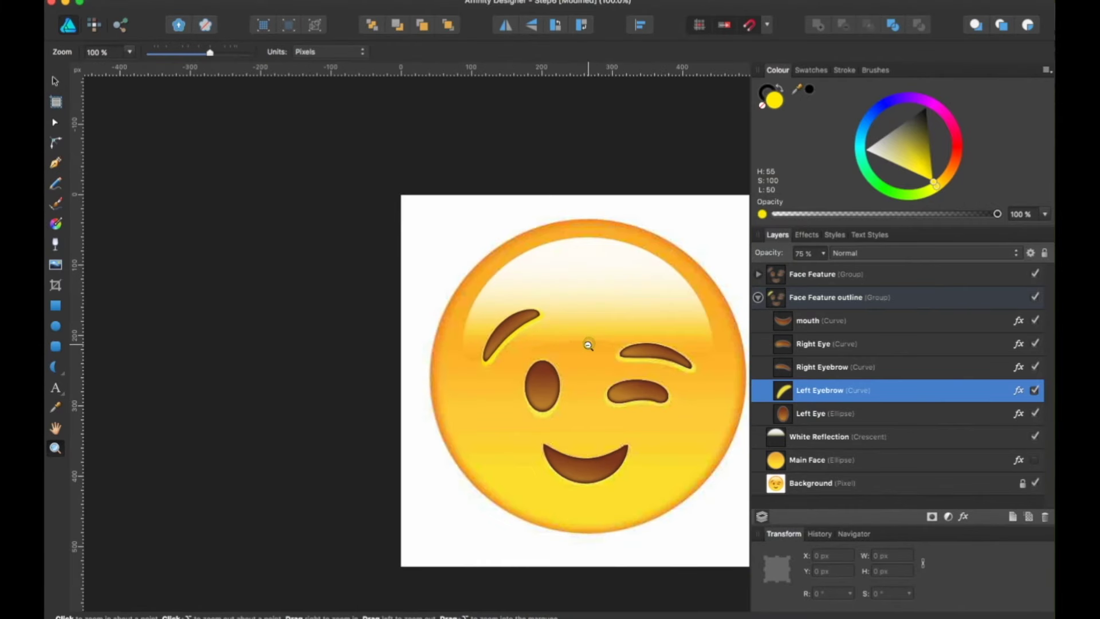
scroll(589, 353, right, 1)
click(1035, 460)
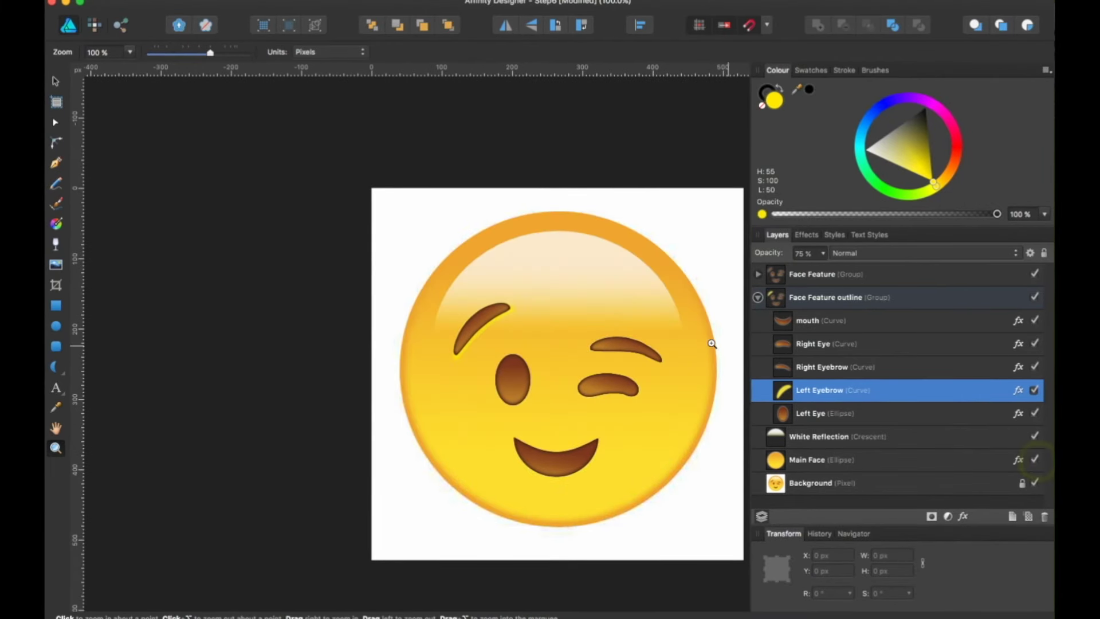
click(811, 322)
shift+click(811, 413)
click(834, 235)
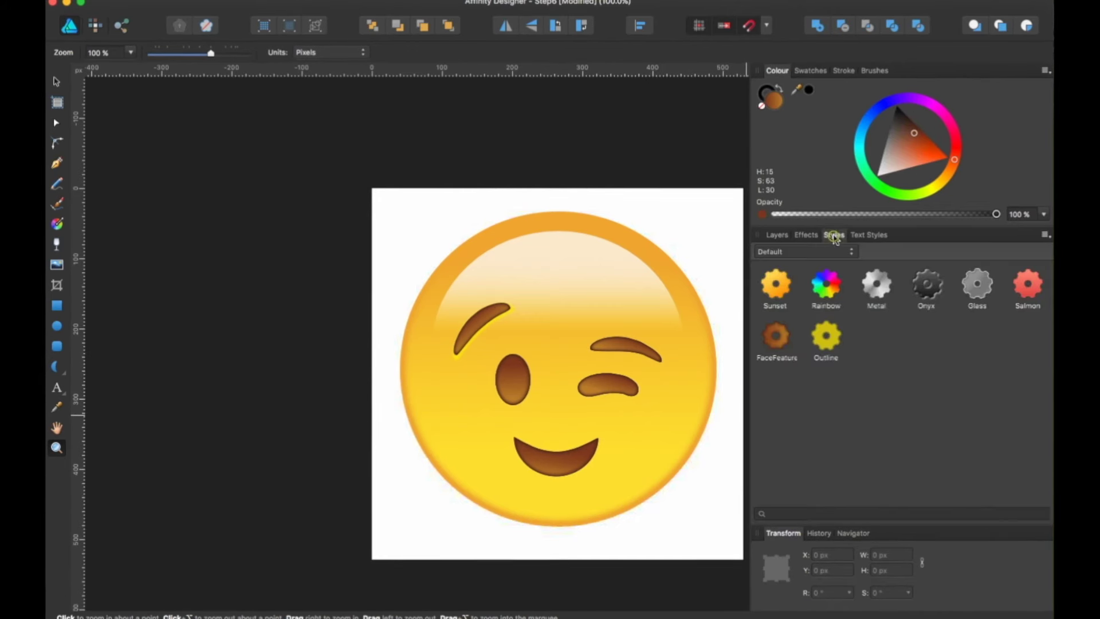
click(826, 337)
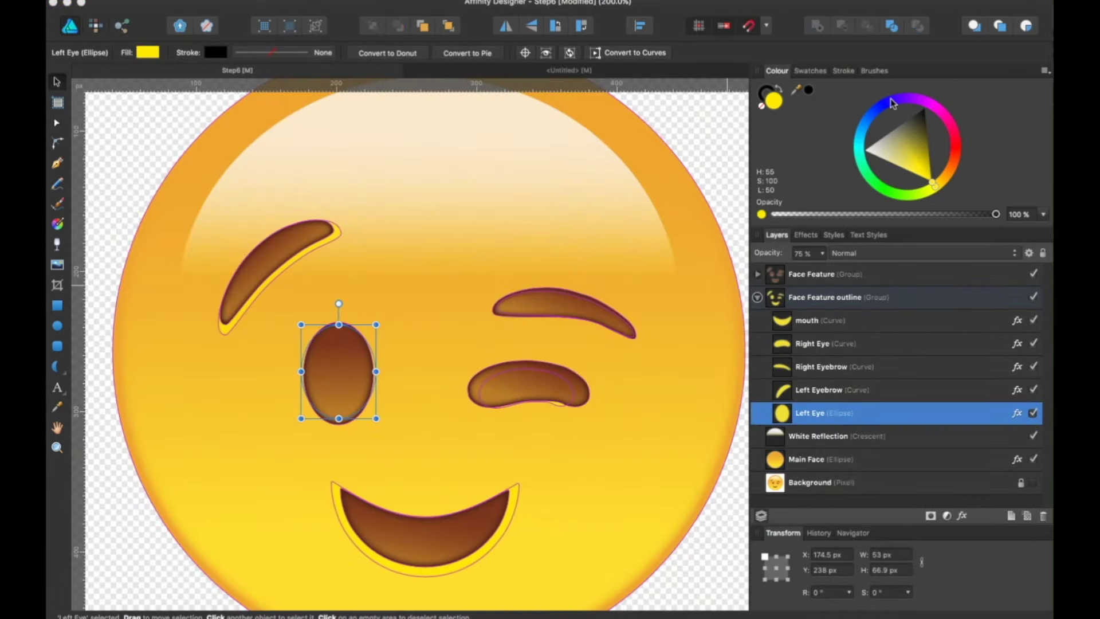
Step: Enlarge the outline Left Eye slightly at both sides and mostly downward, so a yellow rim extends below the brown eye
drag(338, 418, 299, 442)
drag(375, 442, 378, 441)
click(529, 385)
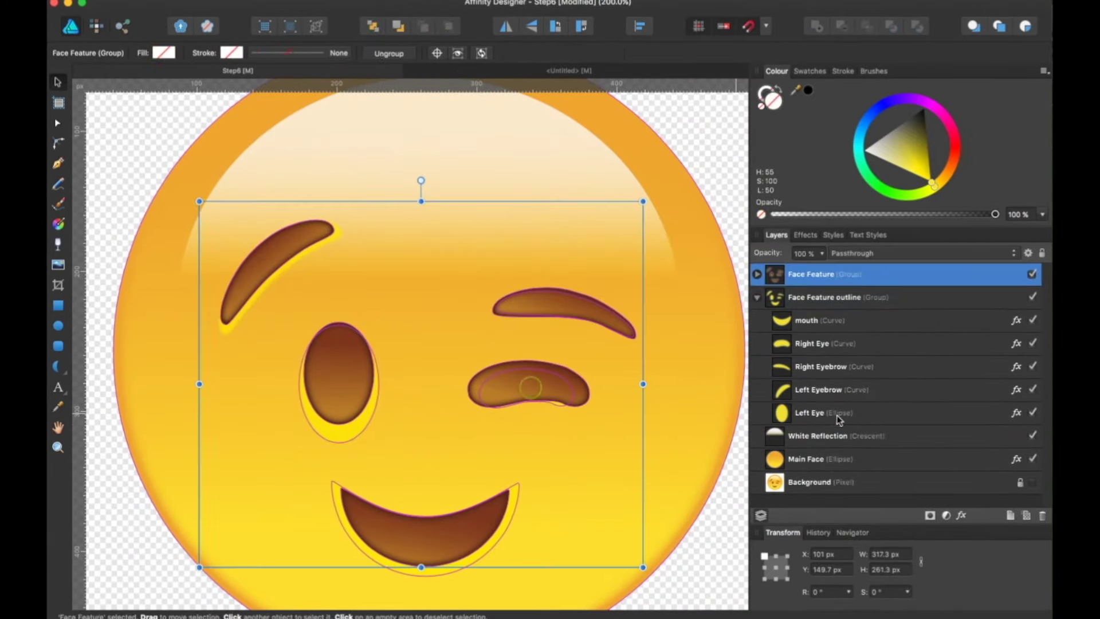
Step: Stretch the outline Right Eyebrow outward and below the brown eyebrow to form a yellow rim along its lower edge
click(818, 366)
drag(495, 310, 480, 320)
drag(626, 362, 591, 383)
Step: Stretch the outline Right Eye around the winking eye to form a yellow rim along its lower edge and ends
click(561, 403)
drag(476, 400, 516, 425)
drag(585, 413, 591, 415)
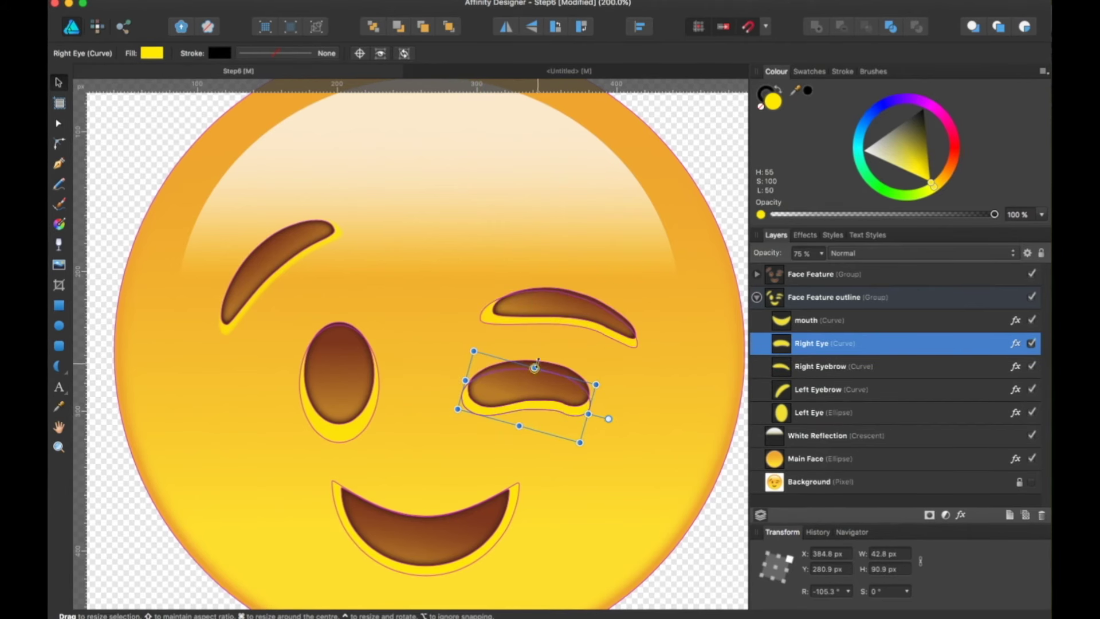
drag(535, 367, 537, 361)
Step: Fine-tune the height of the outline mouth at its upper and lower edges around the brown mouth
click(513, 507)
drag(426, 482, 426, 477)
drag(425, 574, 424, 576)
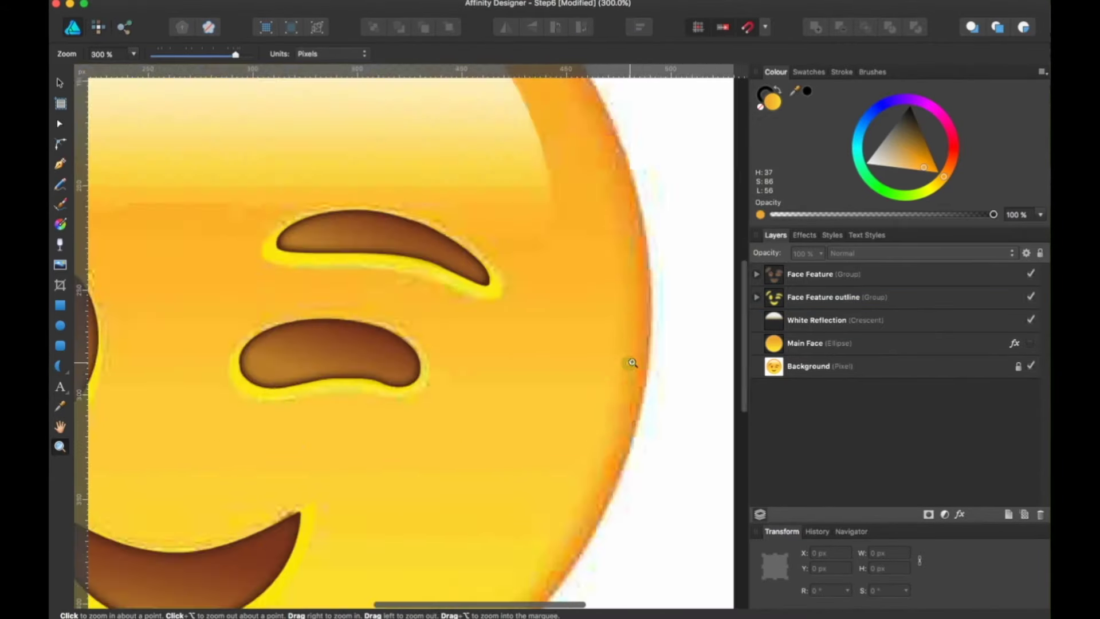
Step: Compare the face's outer edge in the original Background image and the vector Main Face at high magnification by toggling both layers
click(638, 361)
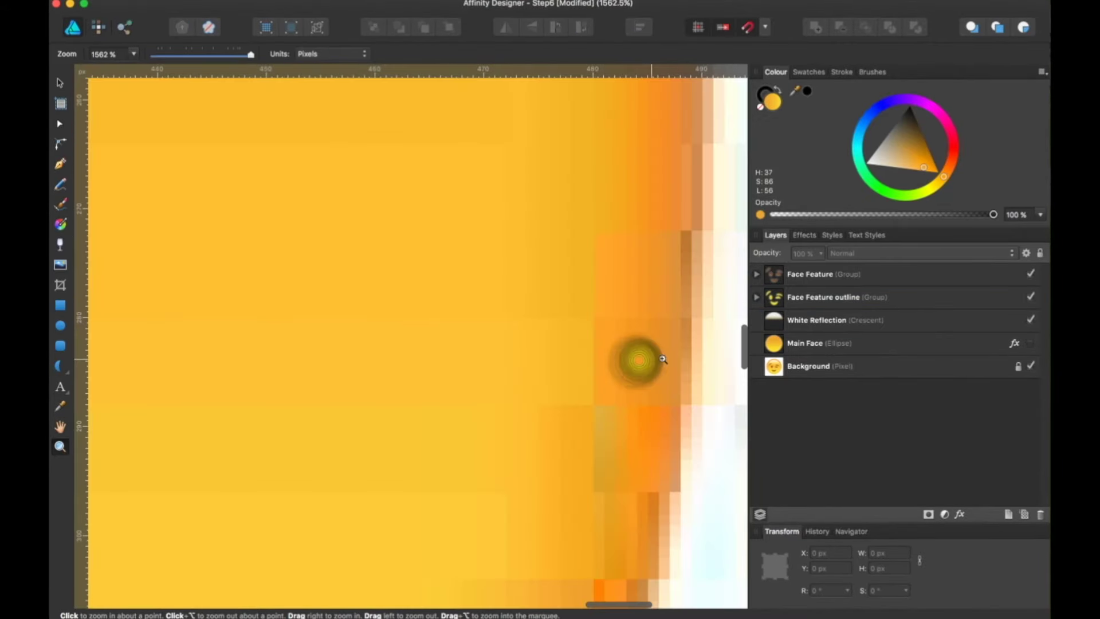
click(1030, 343)
click(1029, 368)
key(v)
key(z)
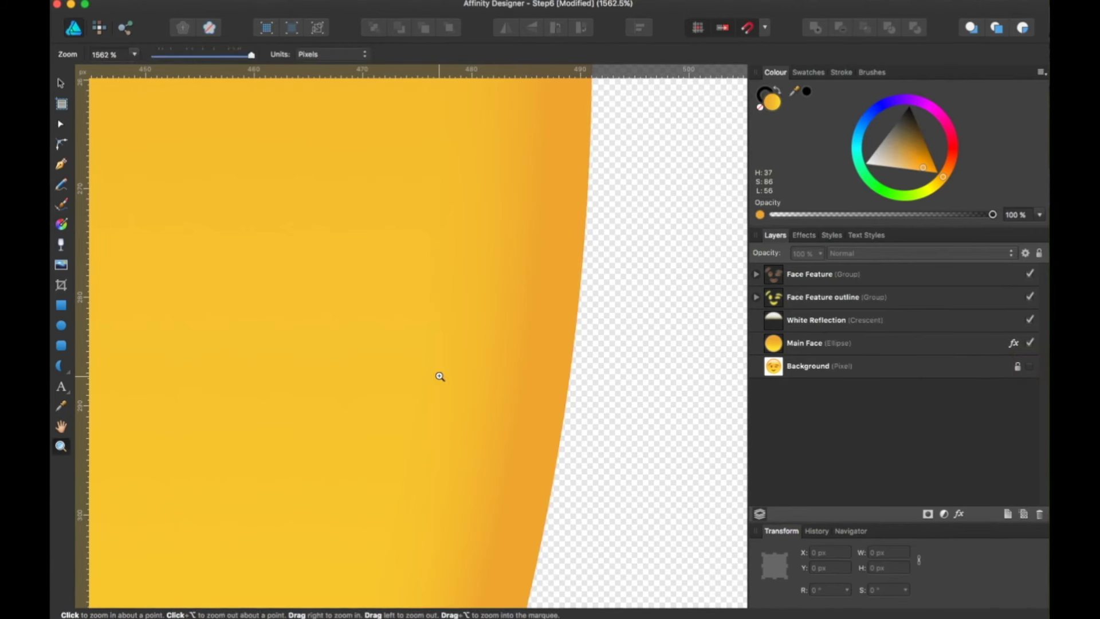
drag(441, 376, 431, 374)
scroll(431, 374, left, 3)
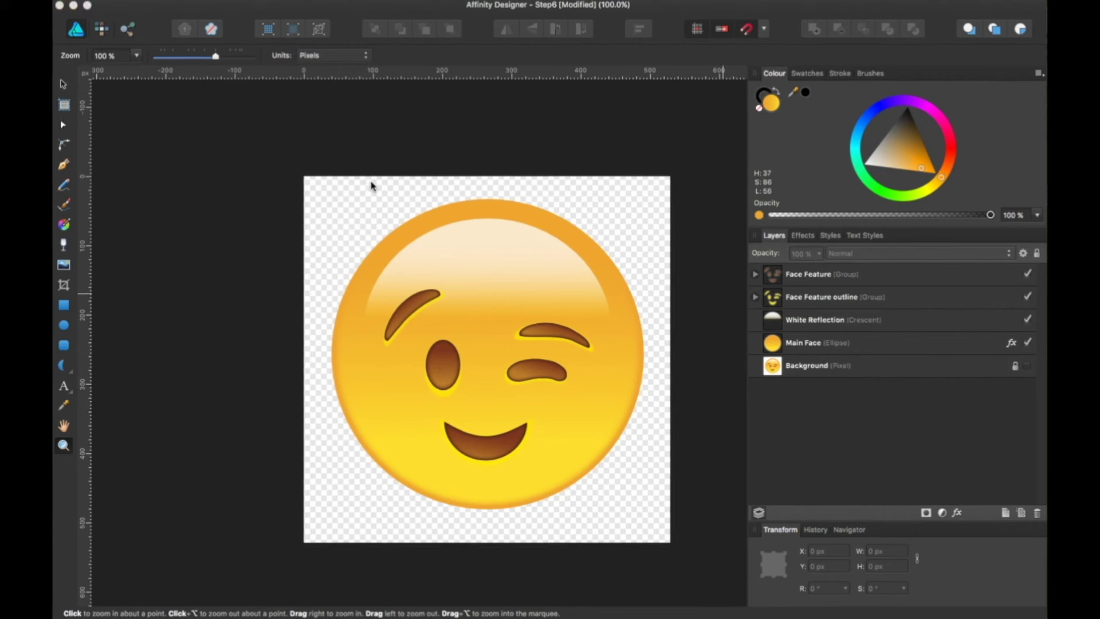
Step: Create a transparent 1200 by 1200 px, 300 DPI document and copy both Face Feature groups, White Reflection and Main Face into it
click(181, 1)
click(211, 5)
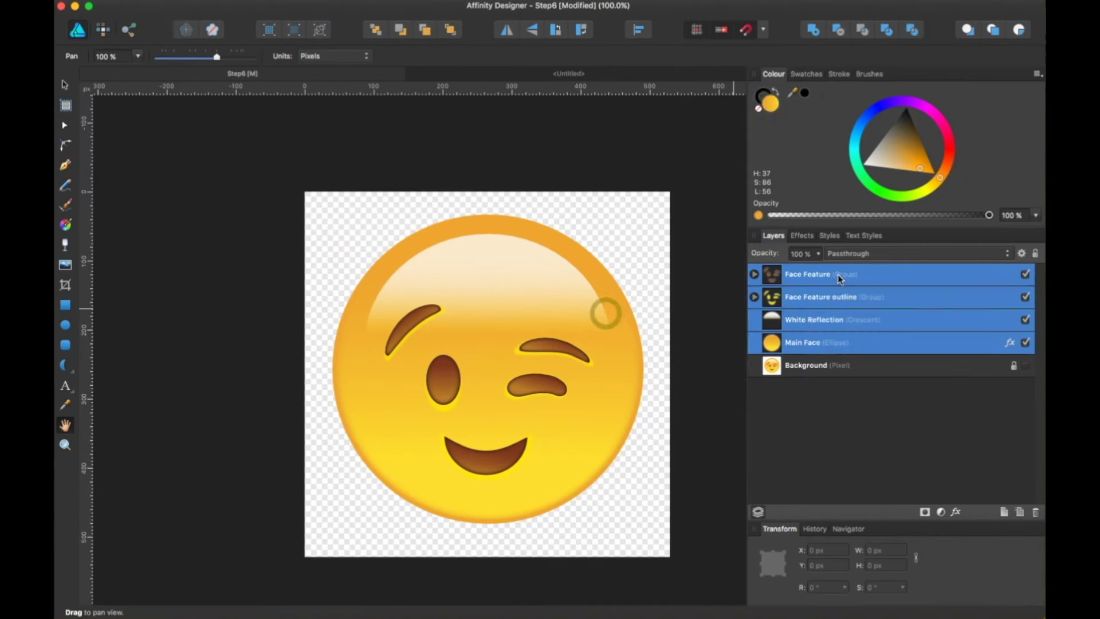
click(838, 274)
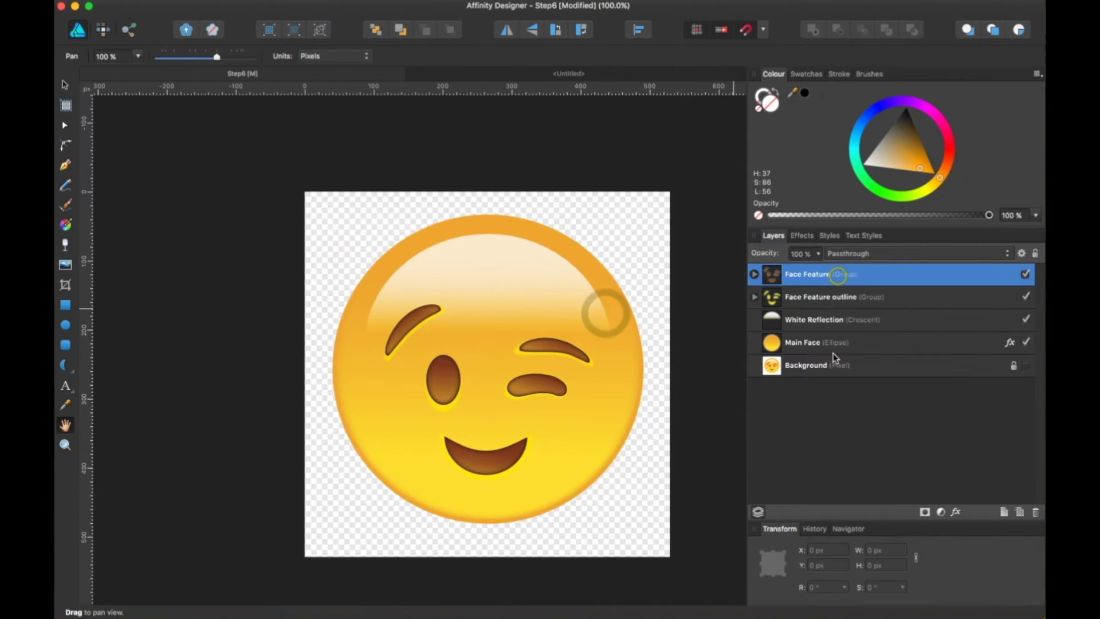
shift+click(832, 344)
right_click(832, 344)
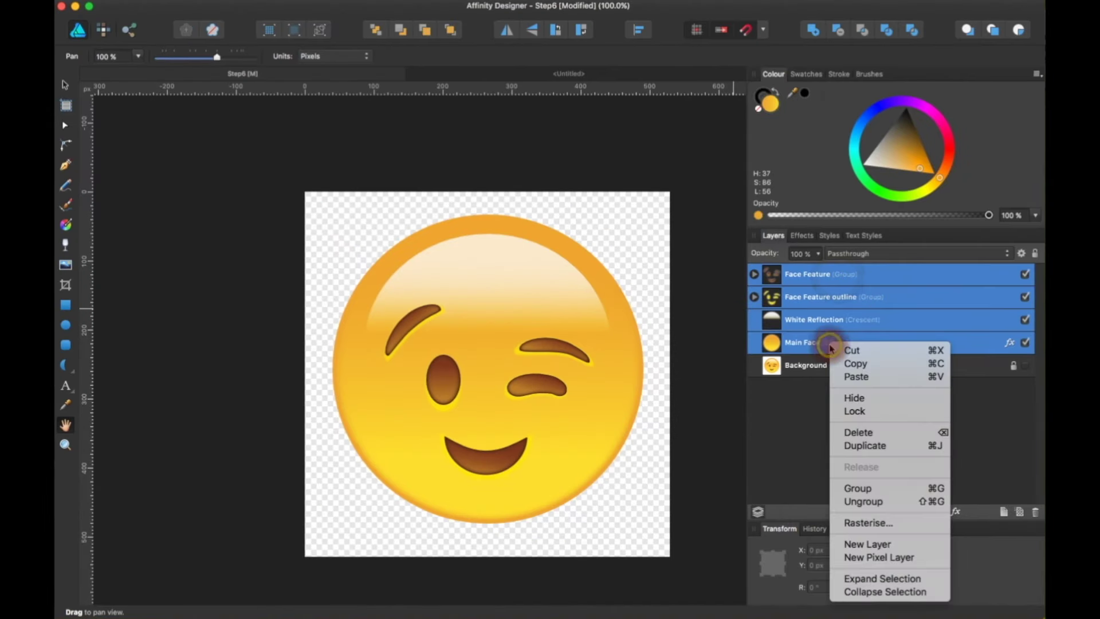
click(871, 364)
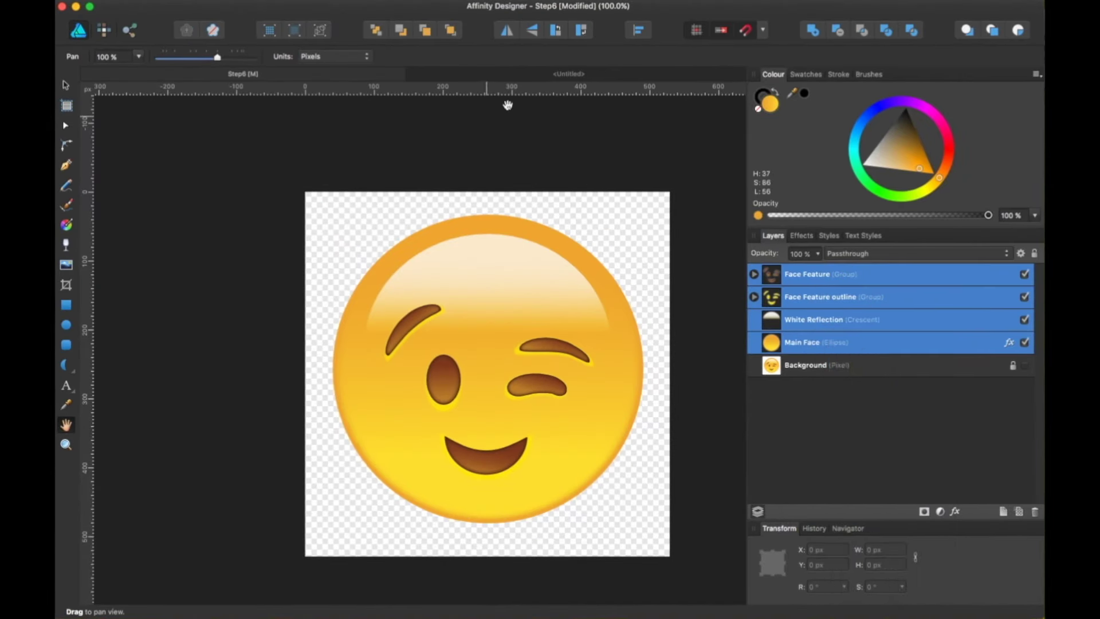
click(563, 75)
key(super+v)
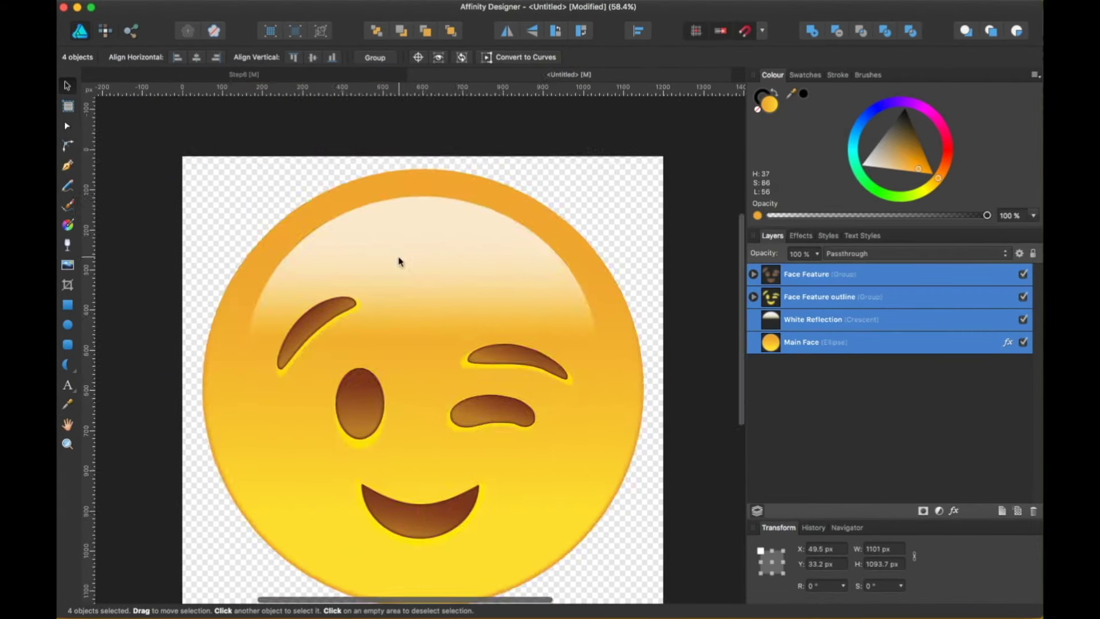
Step: Export the whole document as a 1200 by 1200 px PNG using the PNG-24 preset and Bilinear resampling
click(192, 1)
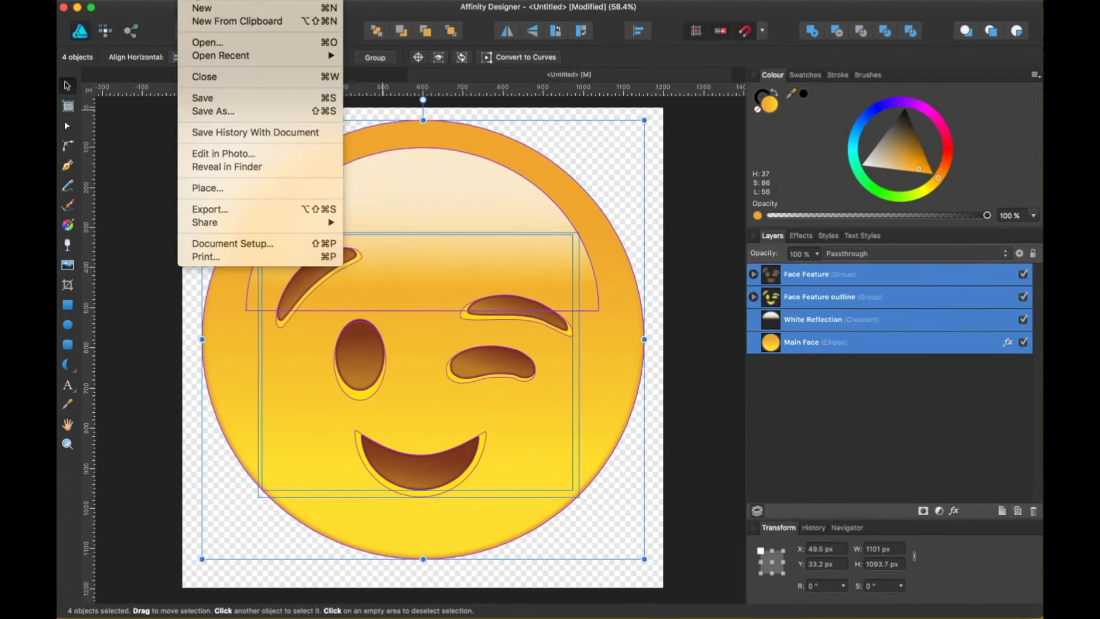
click(228, 209)
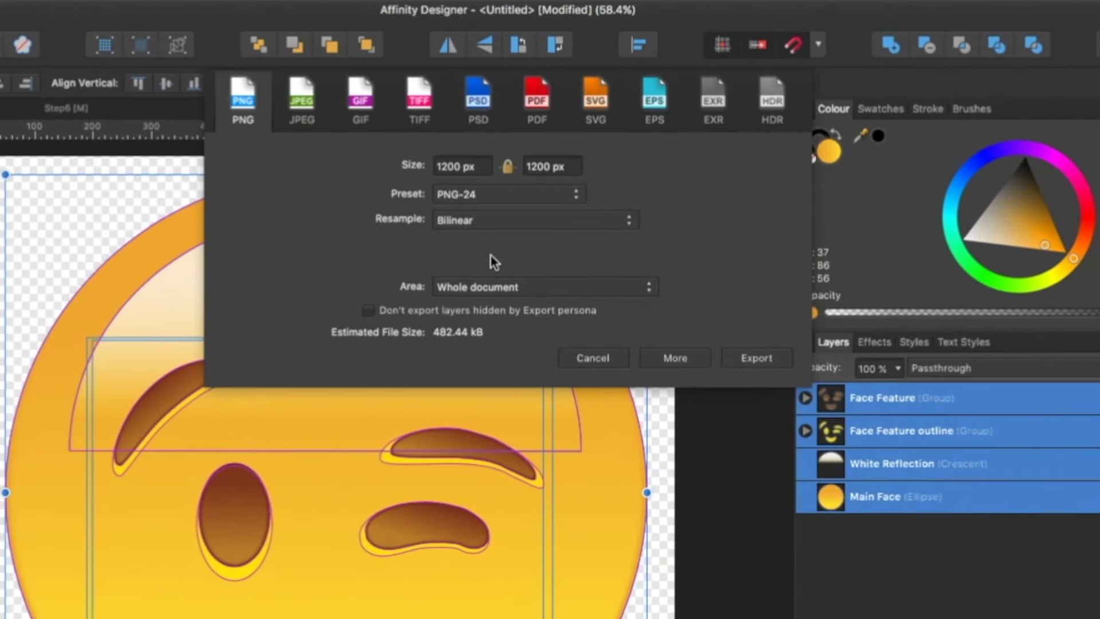
click(756, 358)
click(820, 493)
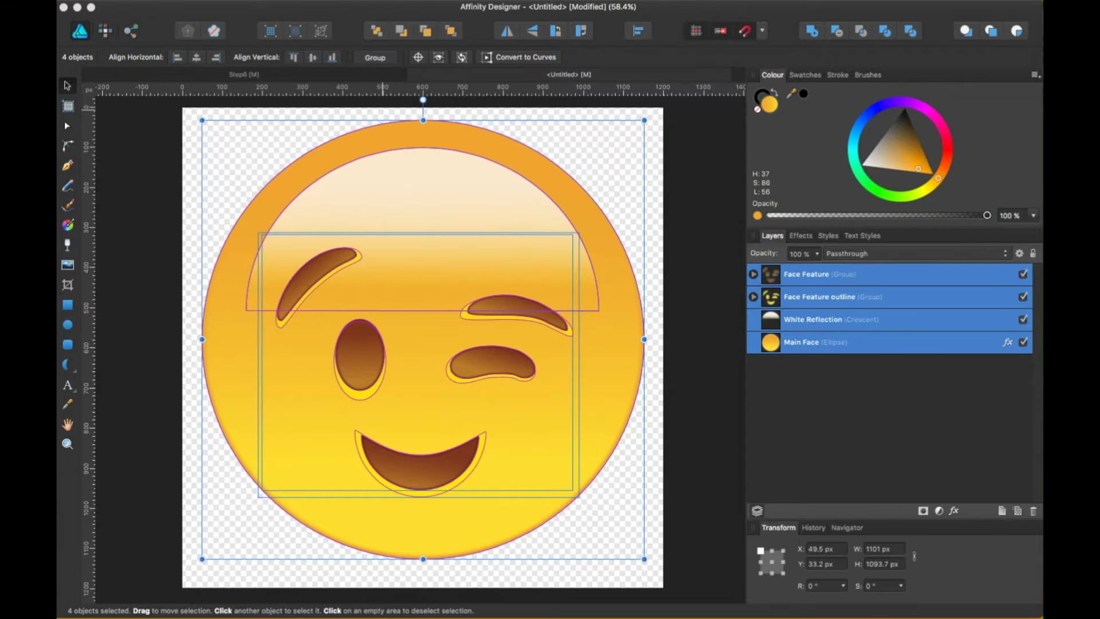